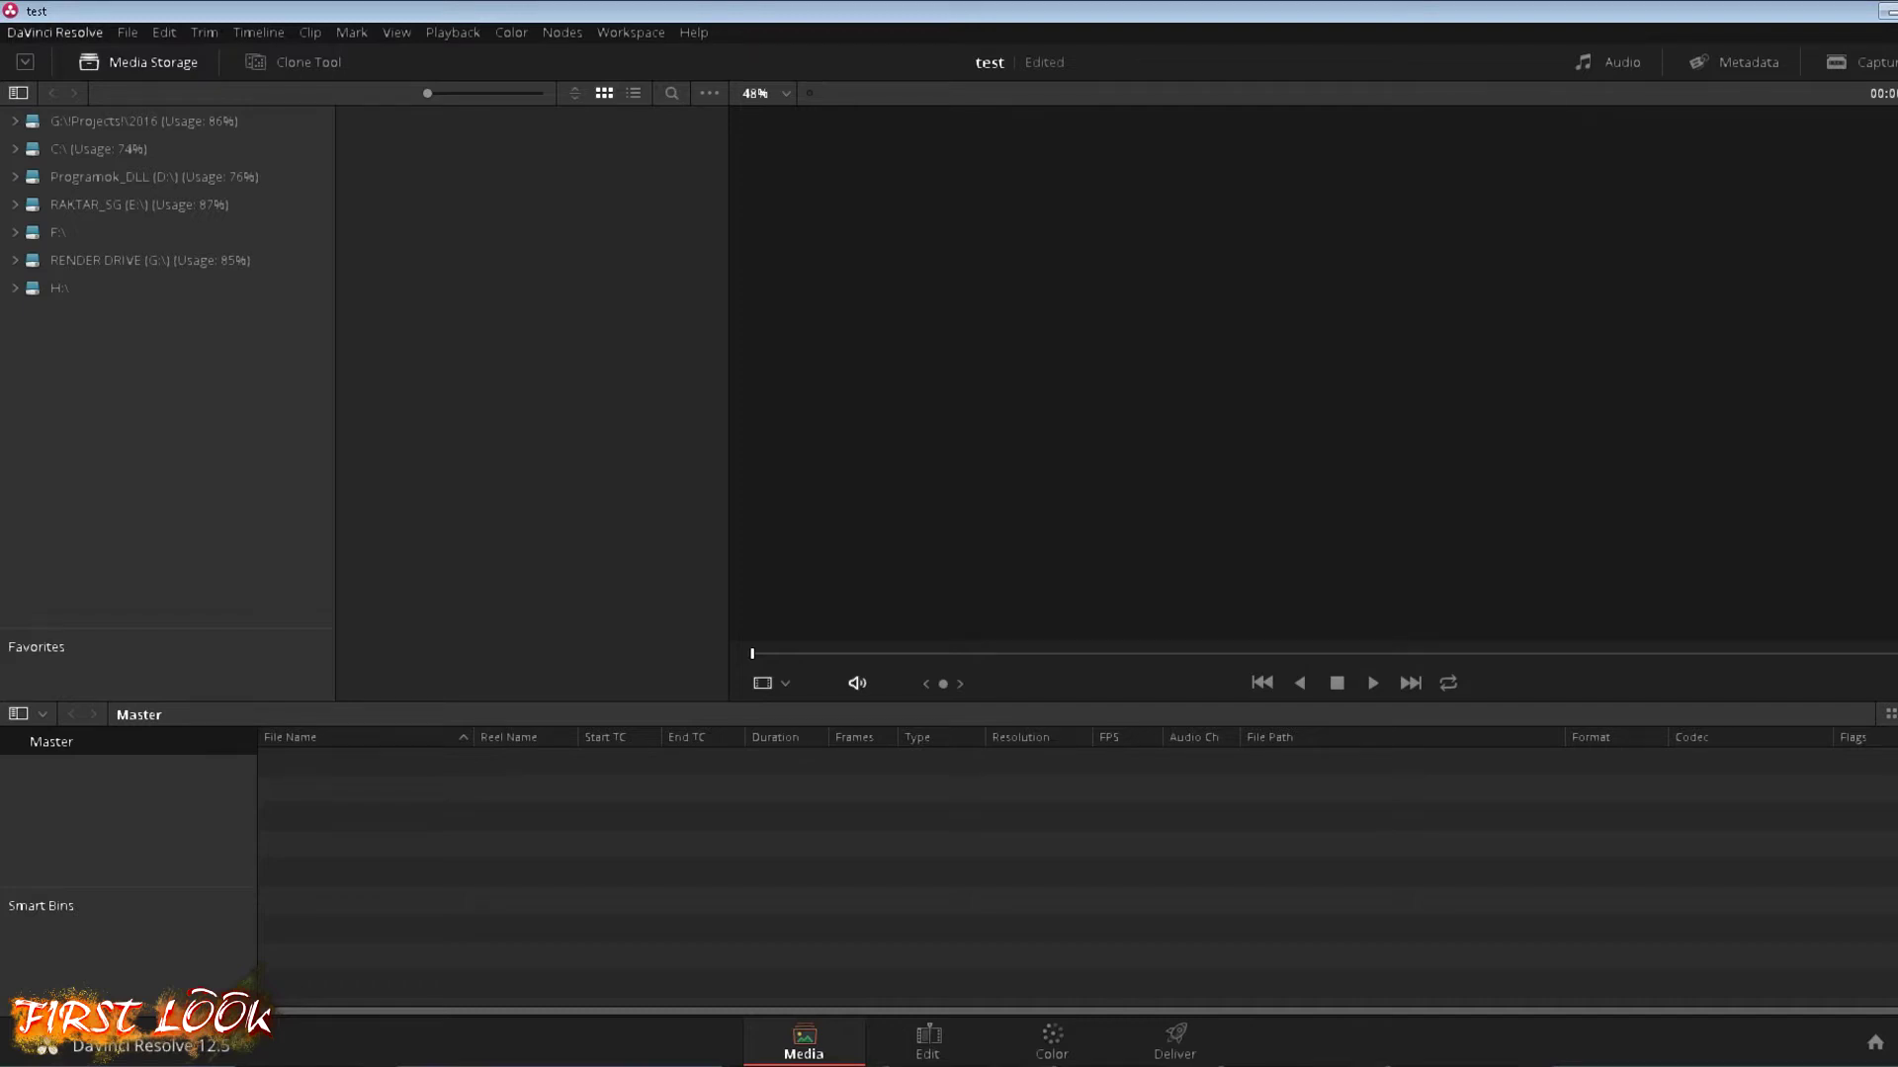
# Open the DaVinci Resolve application menu that holds Preferences and Quit.
pyautogui.click(54, 32)
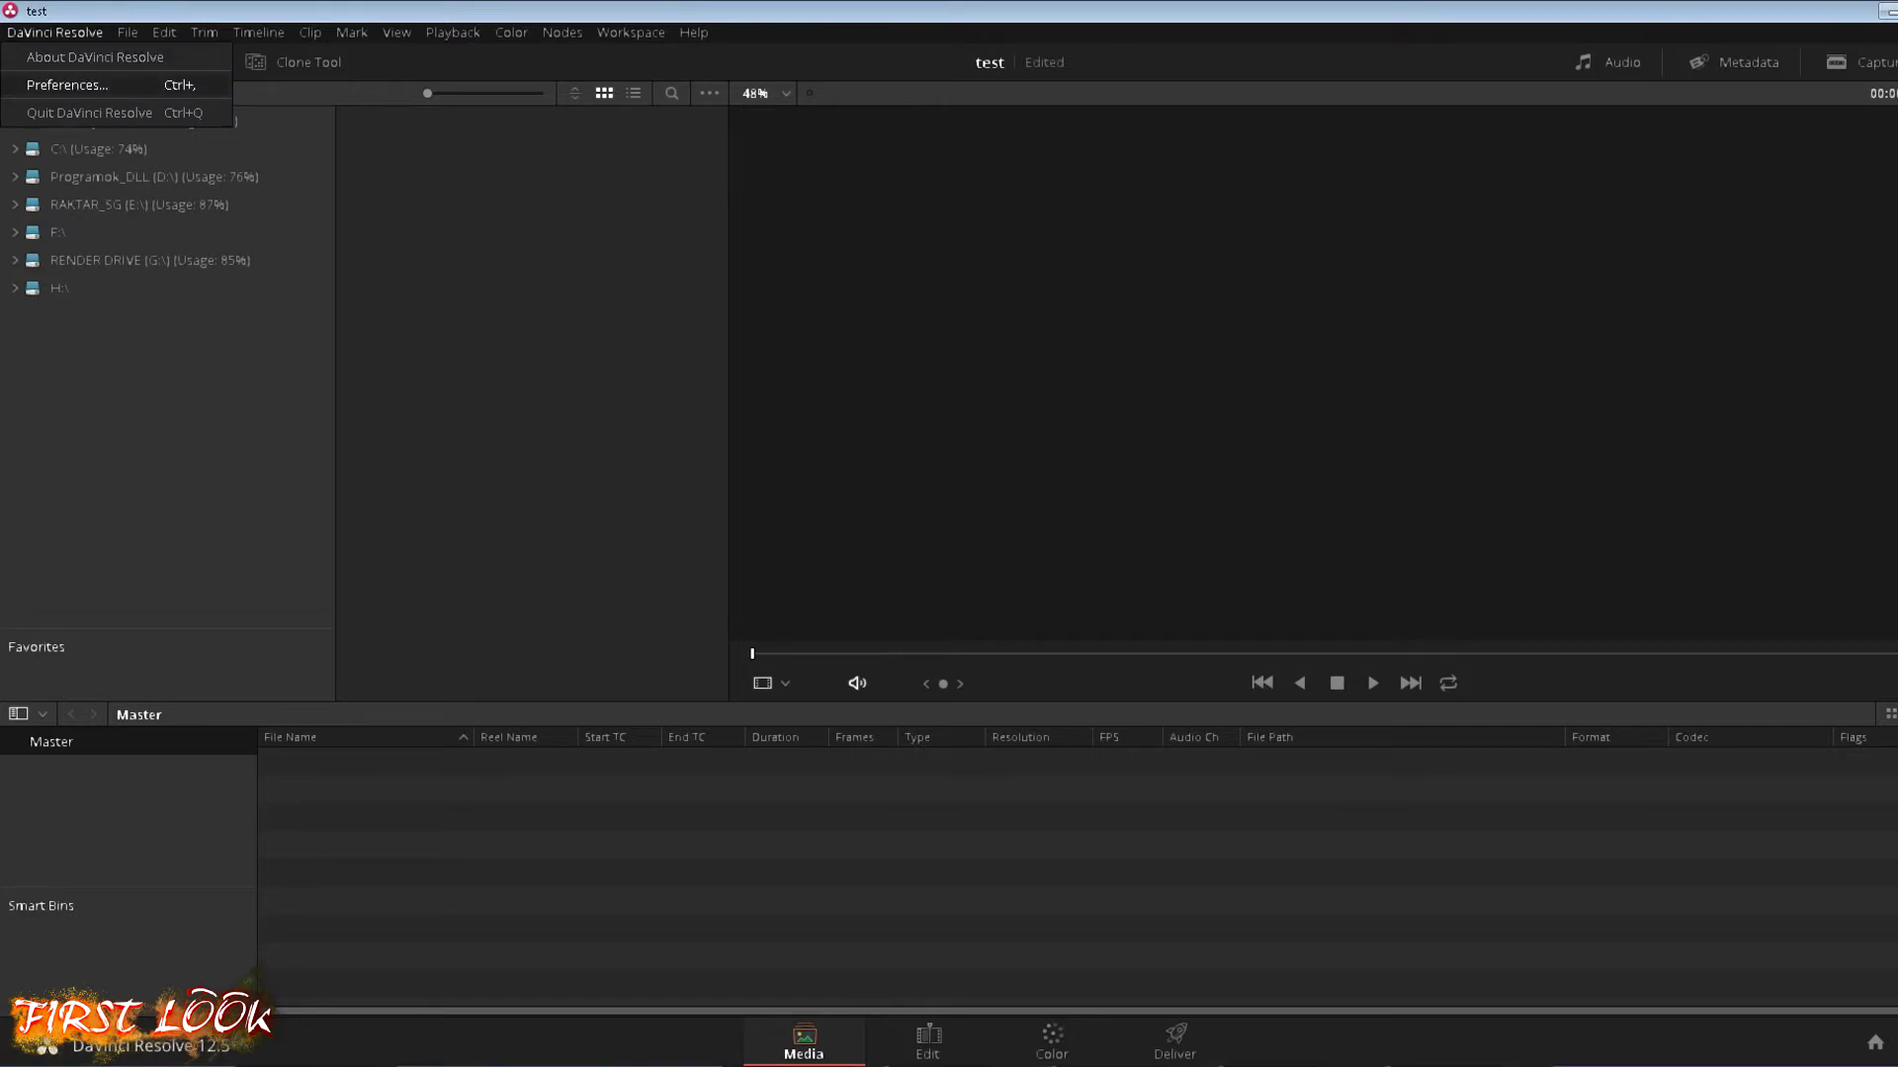
# Open Preferences and view the System, Media Storage, then Video I/O and GPU pages.
pyautogui.press('Return')
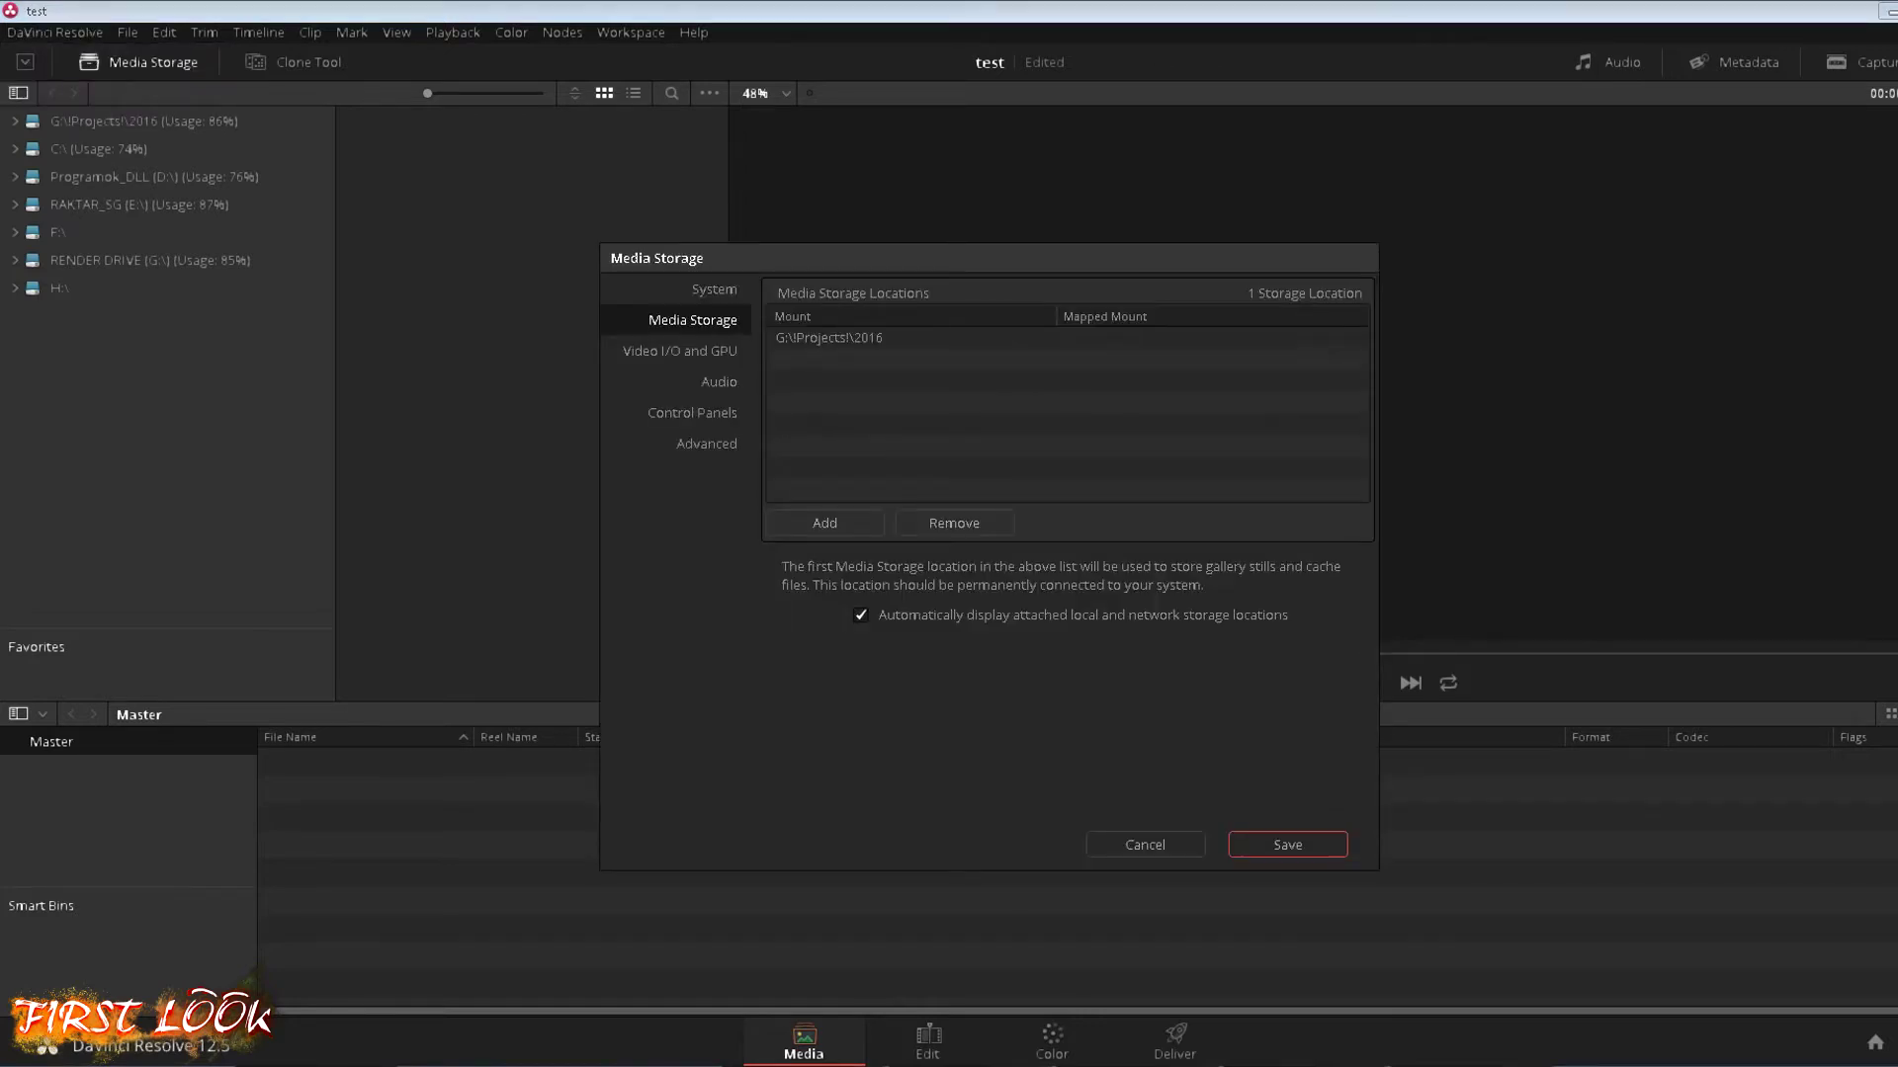
pyautogui.click(714, 289)
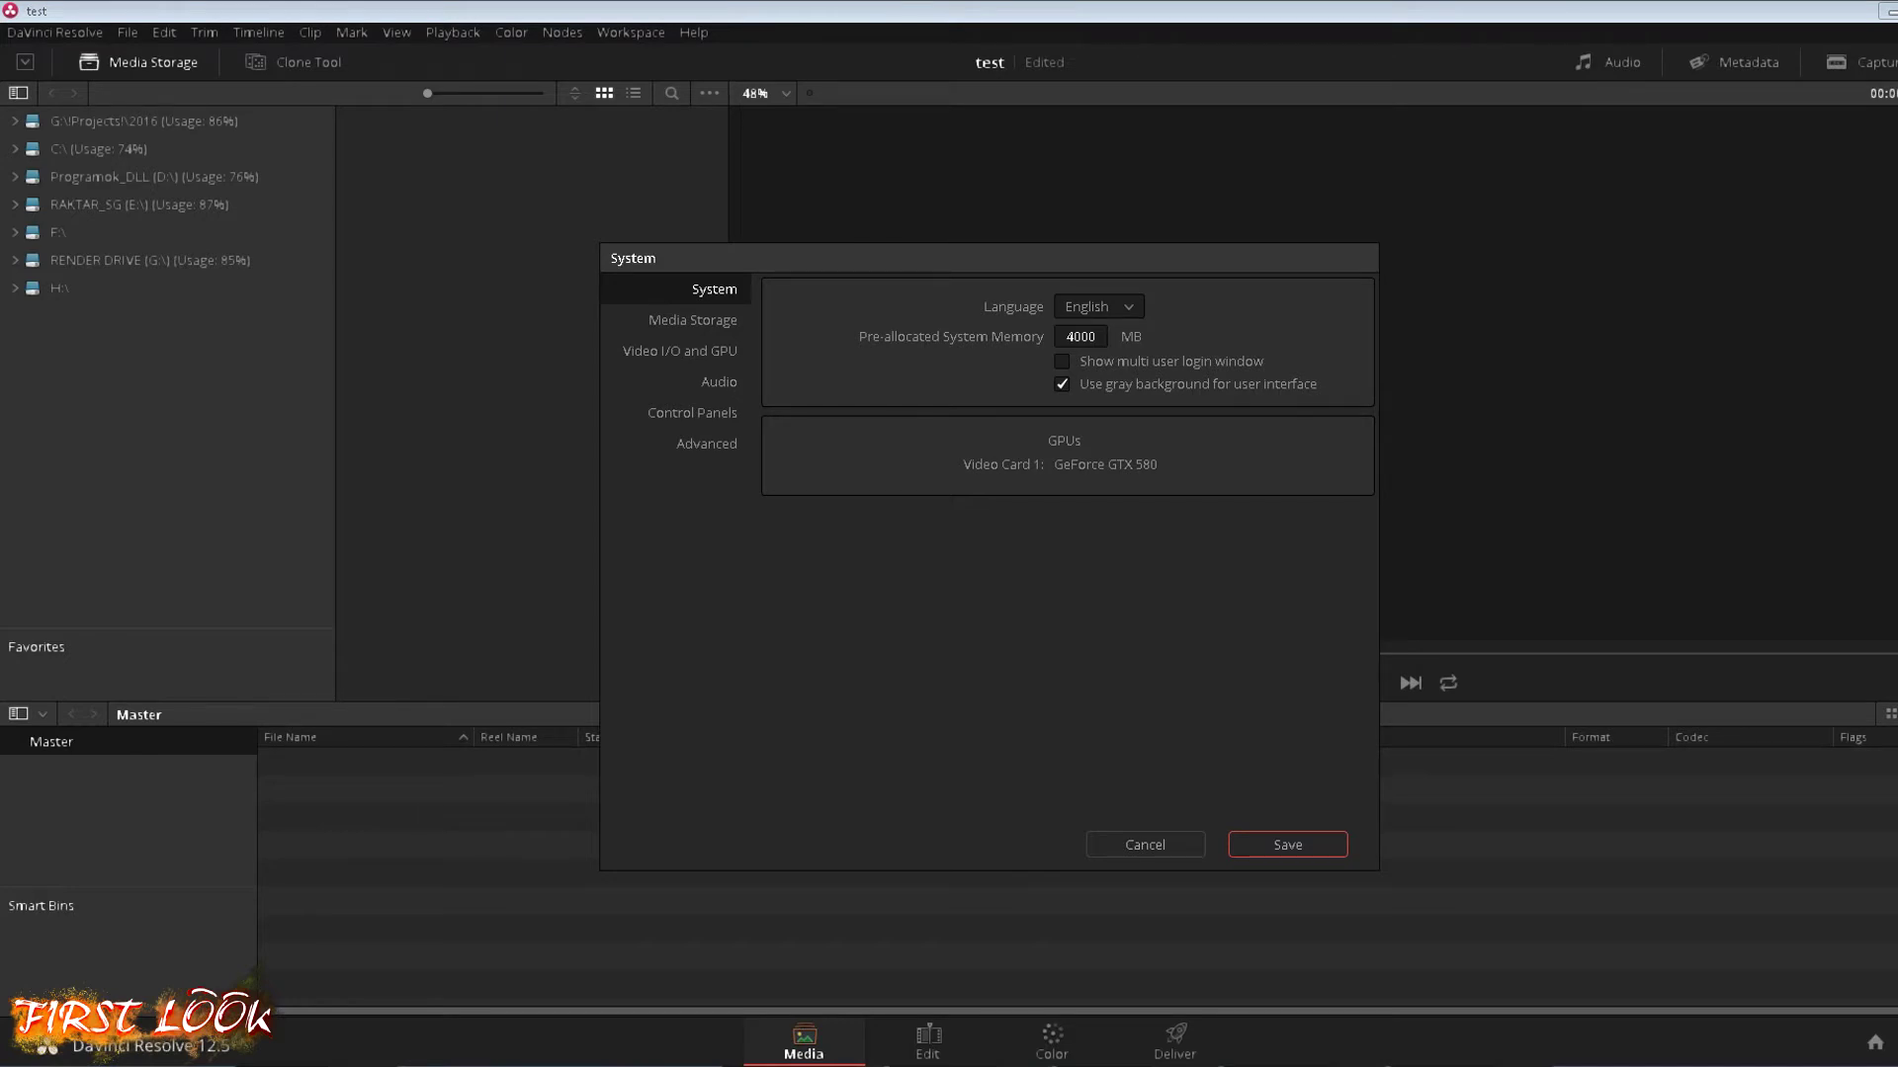
pyautogui.click(693, 320)
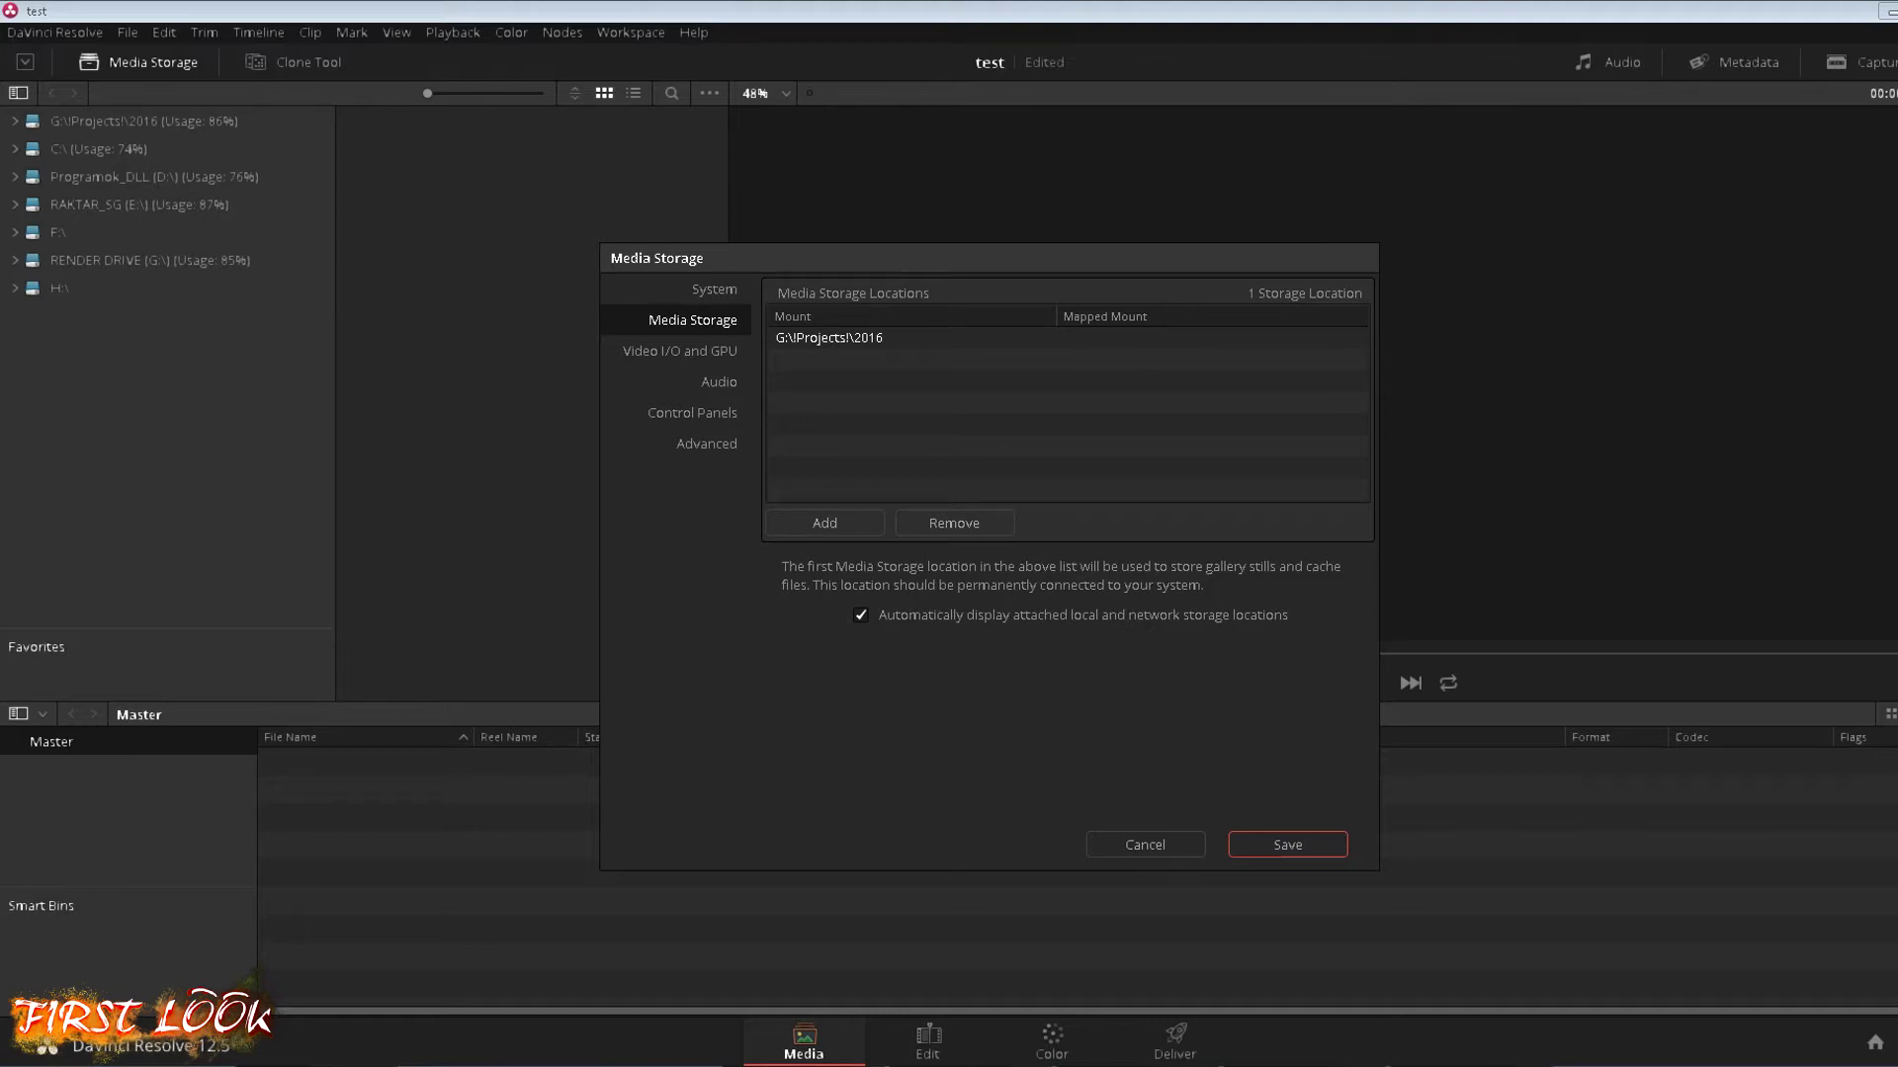
pyautogui.click(680, 351)
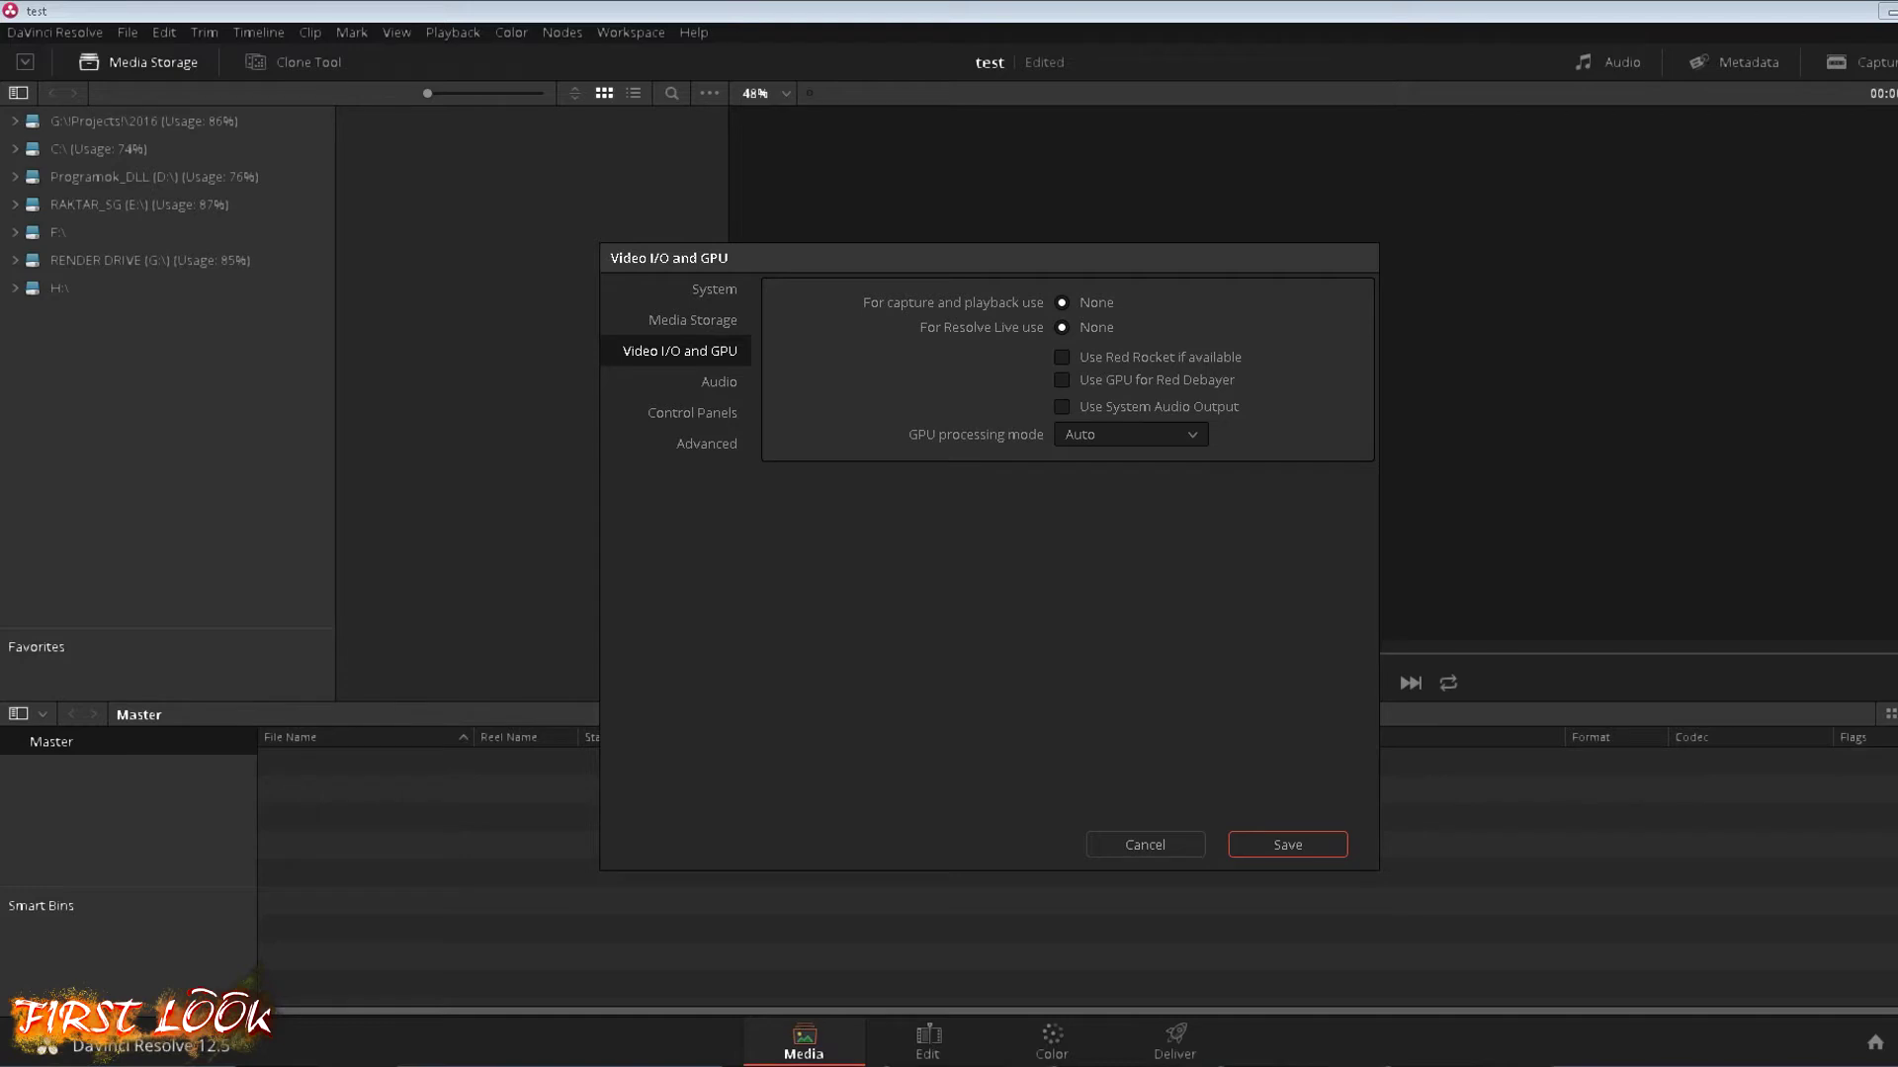
# Set GPU processing mode to OpenCL, then view the Audio page listing VST plugin folders.
pyautogui.click(1129, 433)
pyautogui.click(1090, 489)
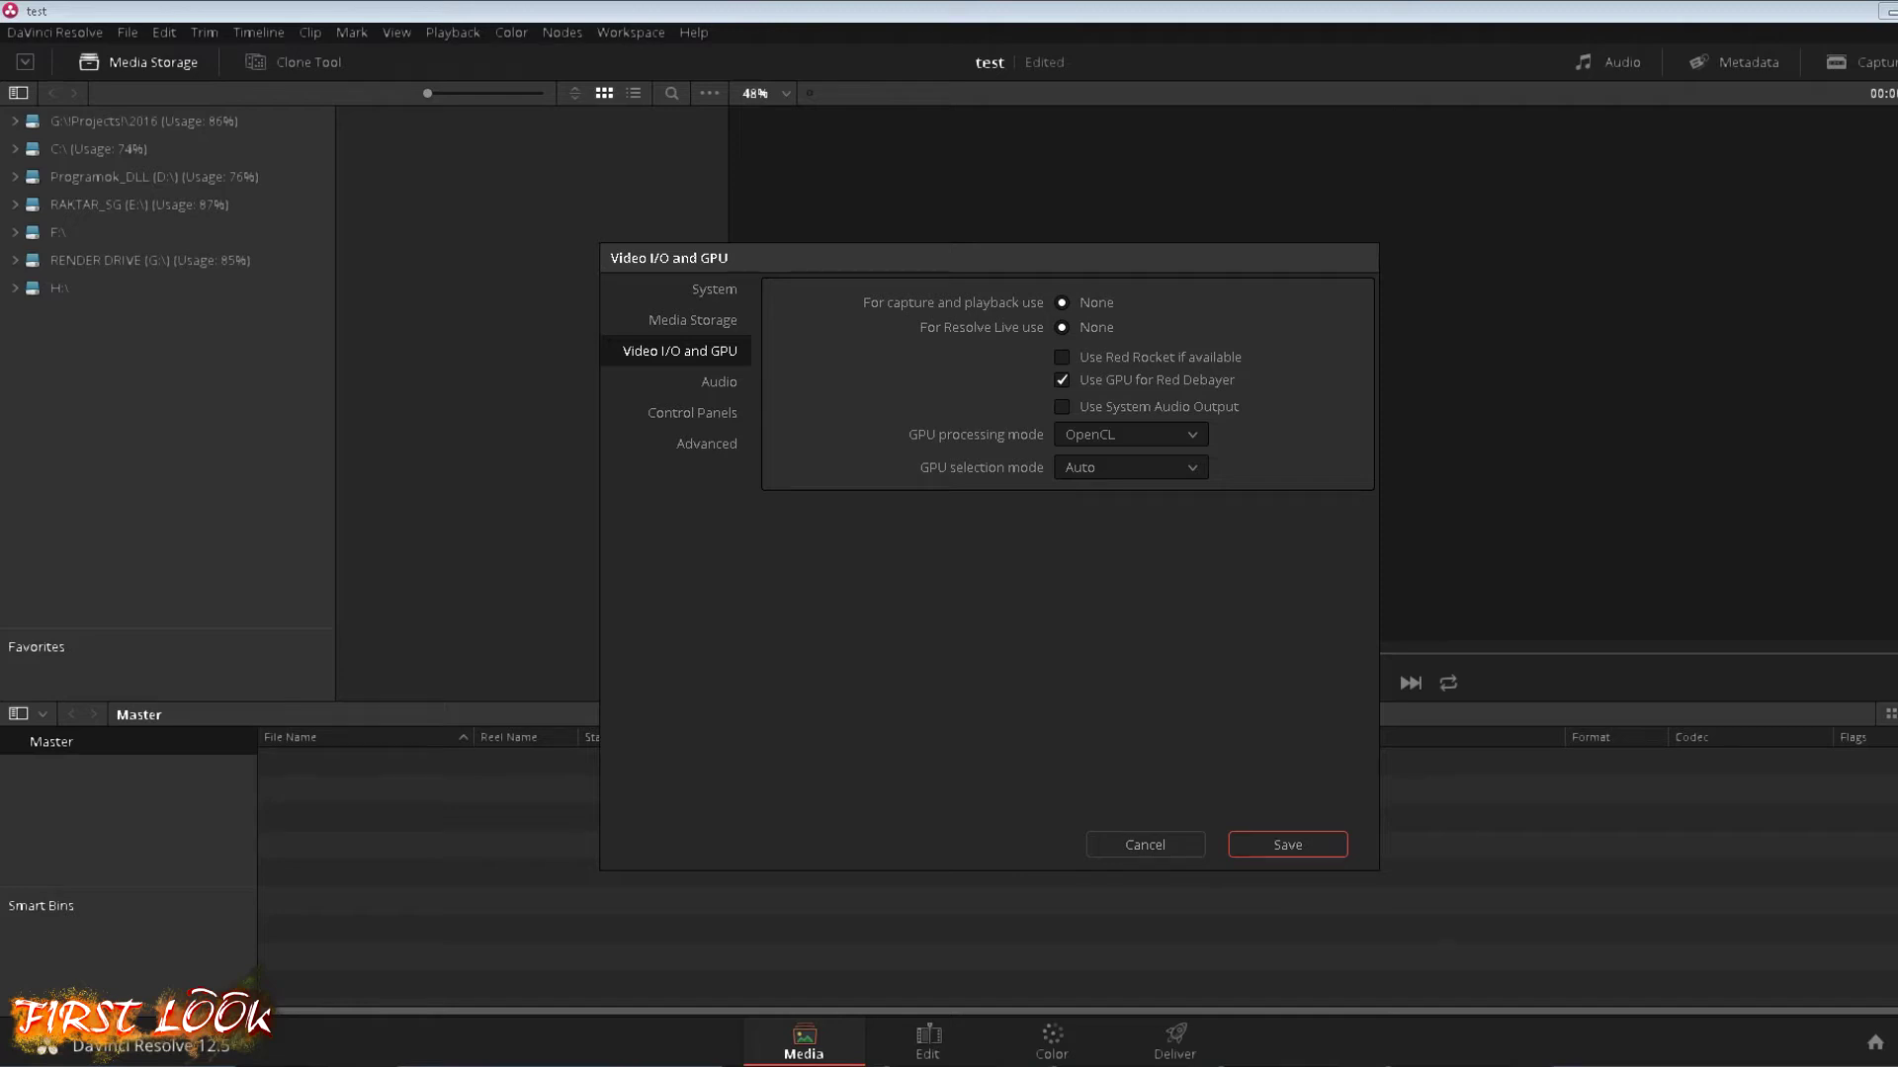
pyautogui.click(719, 381)
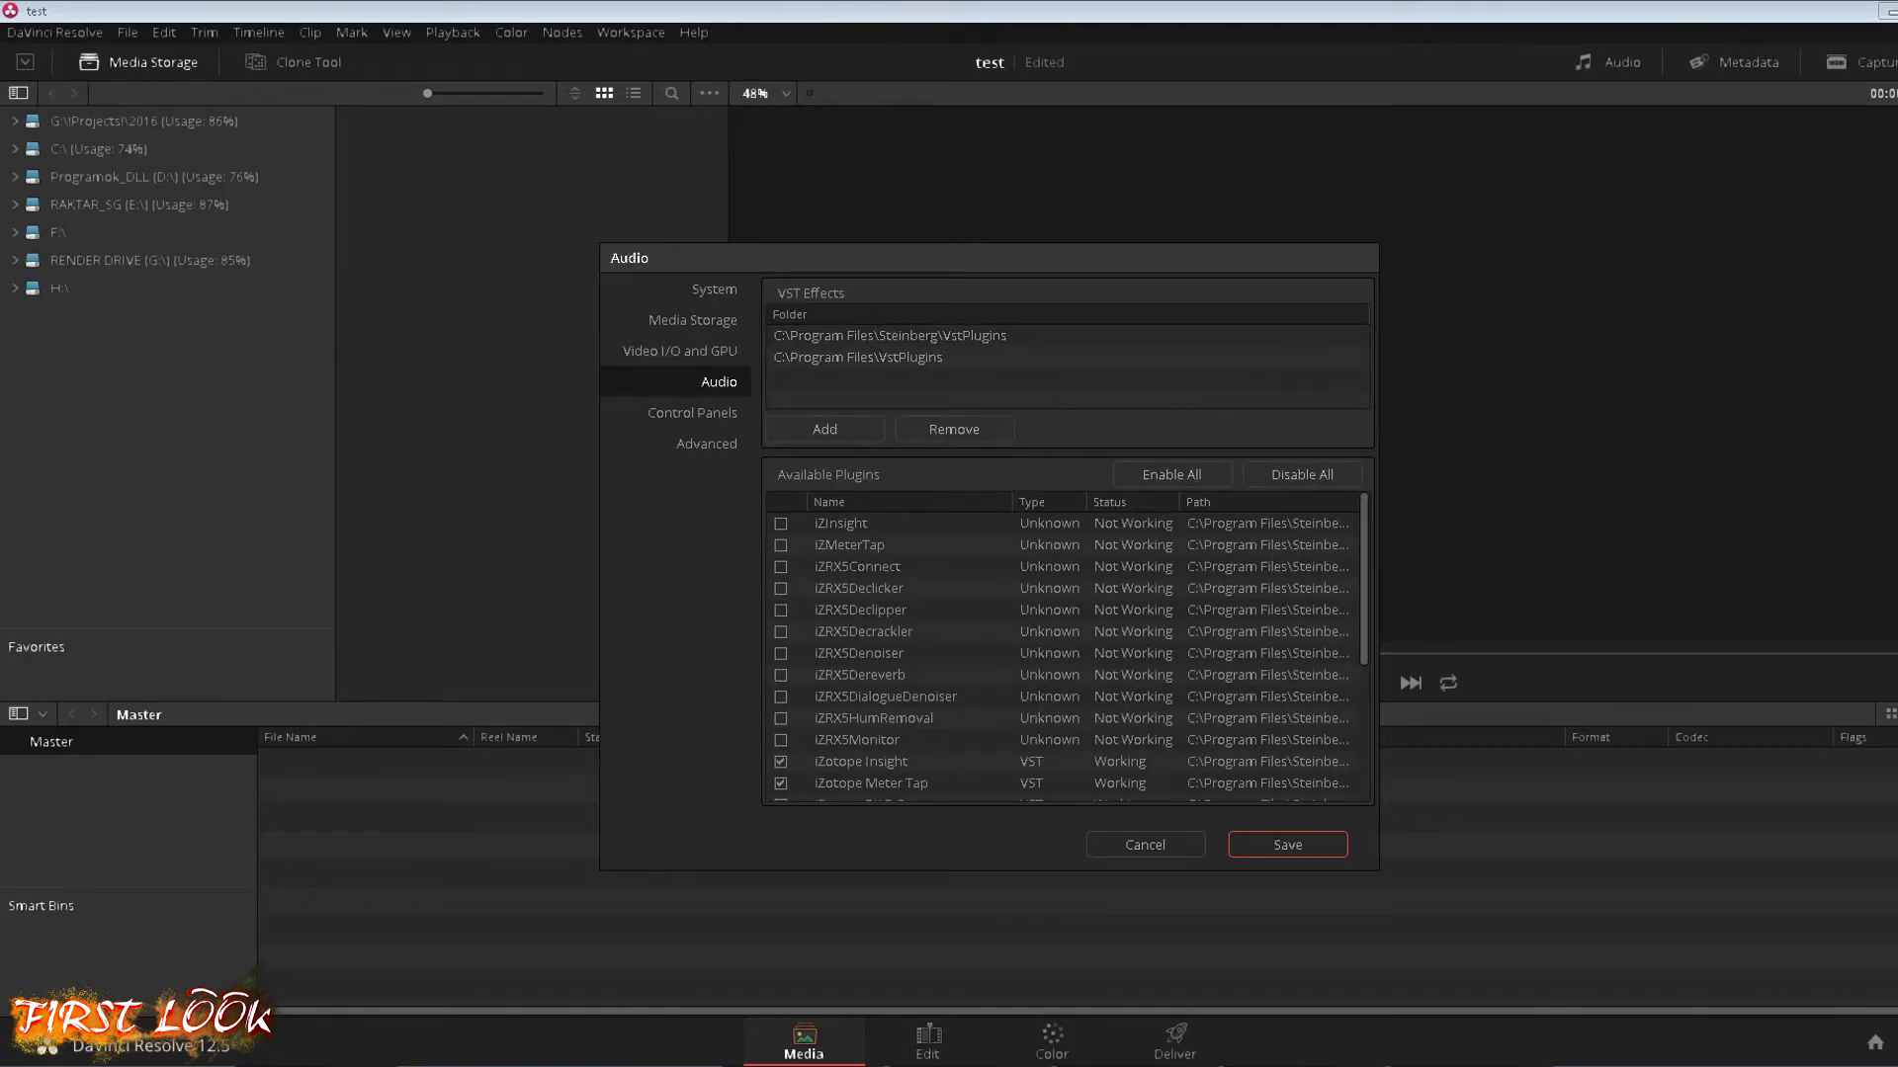
# Save the preferences and dismiss the takes-effect-on-restart confirmation.
pyautogui.click(1287, 845)
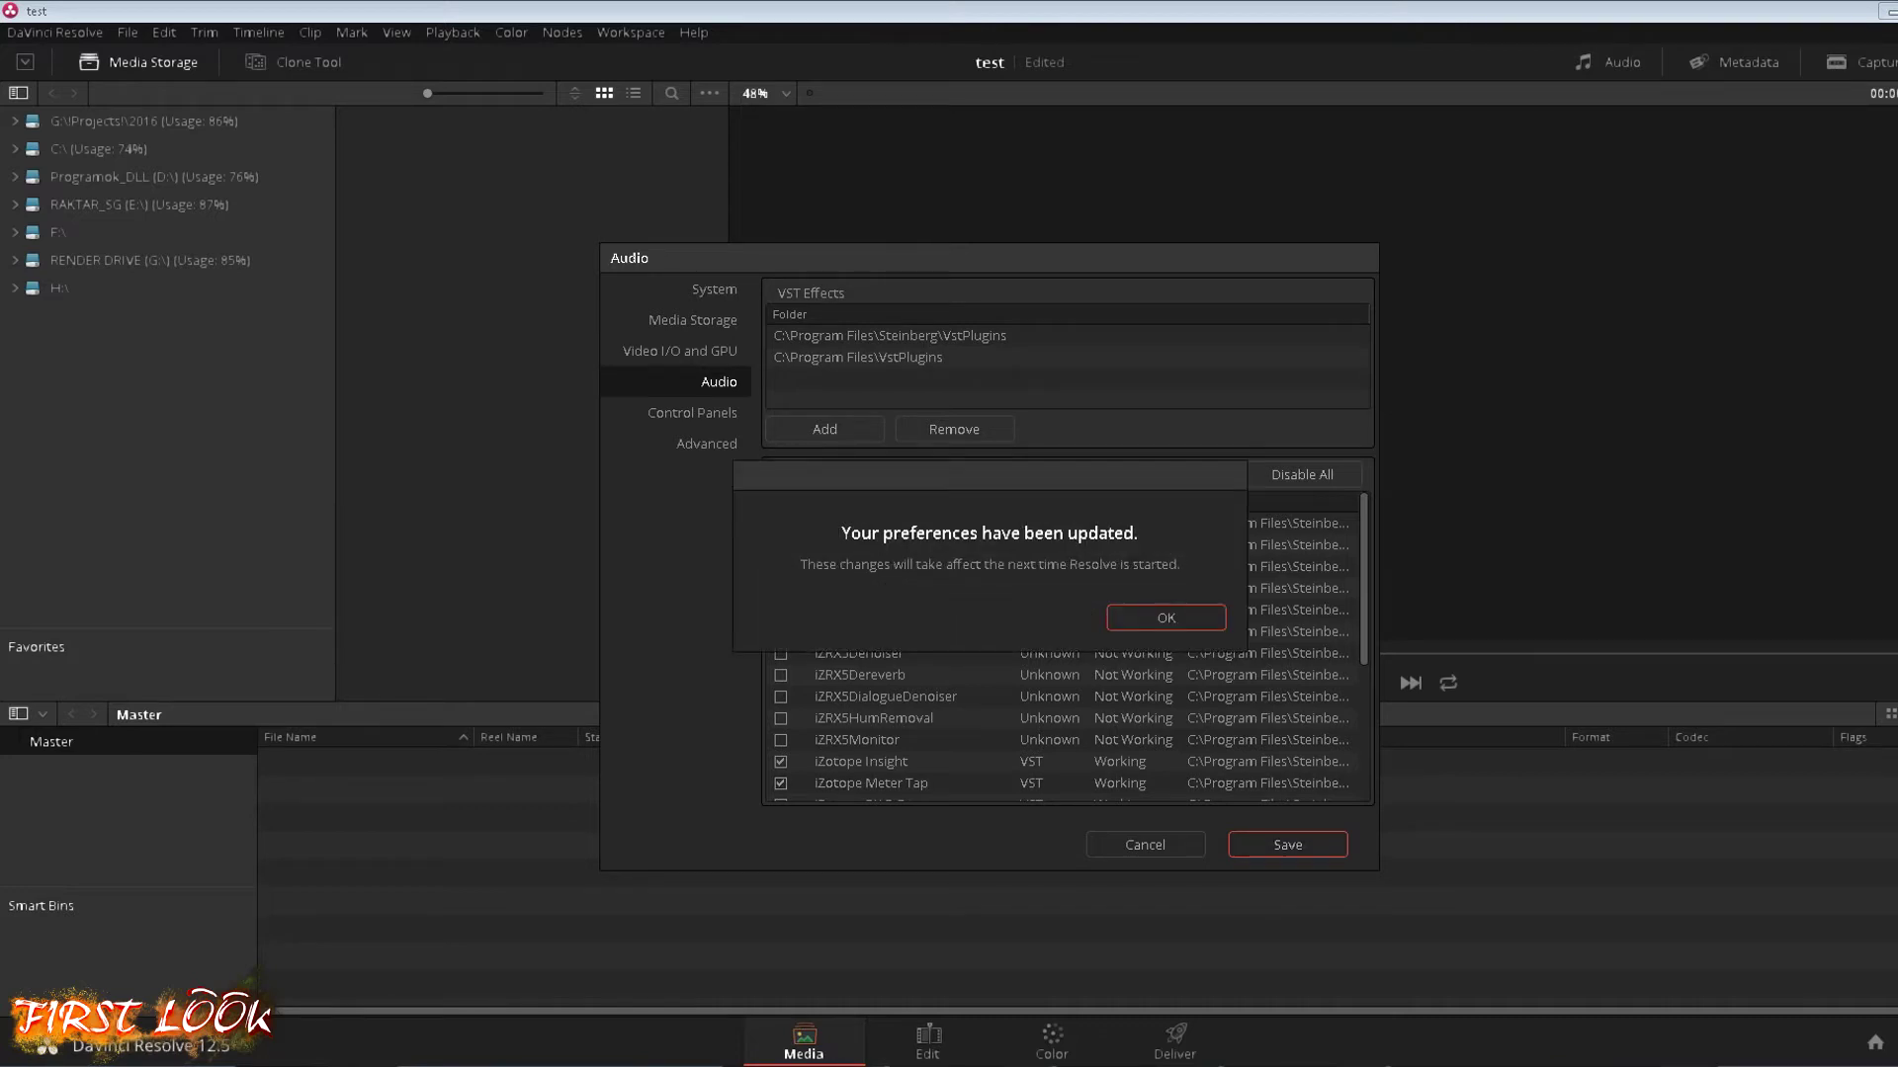
pyautogui.press('Return')
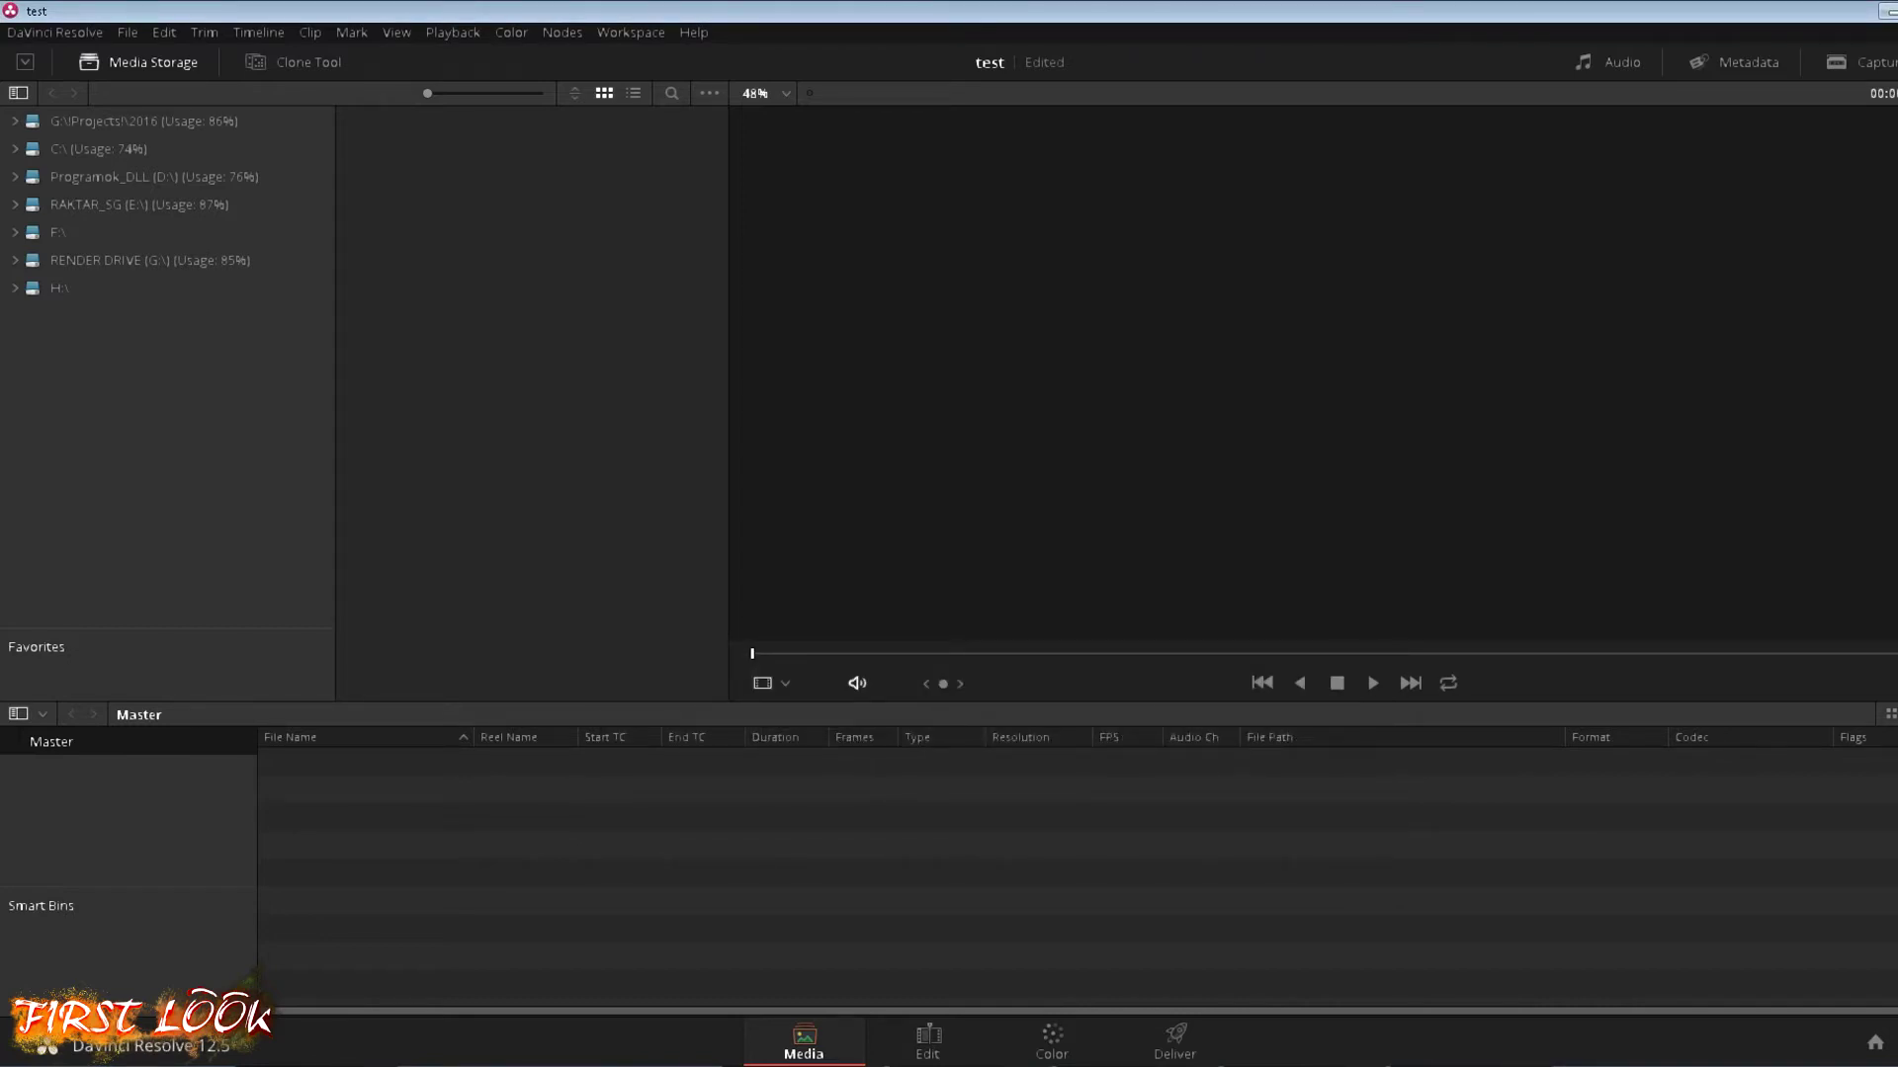
# In Project Settings > General Options, change 'Enable background caching after' from 5 to 15 seconds.
pyautogui.click(127, 32)
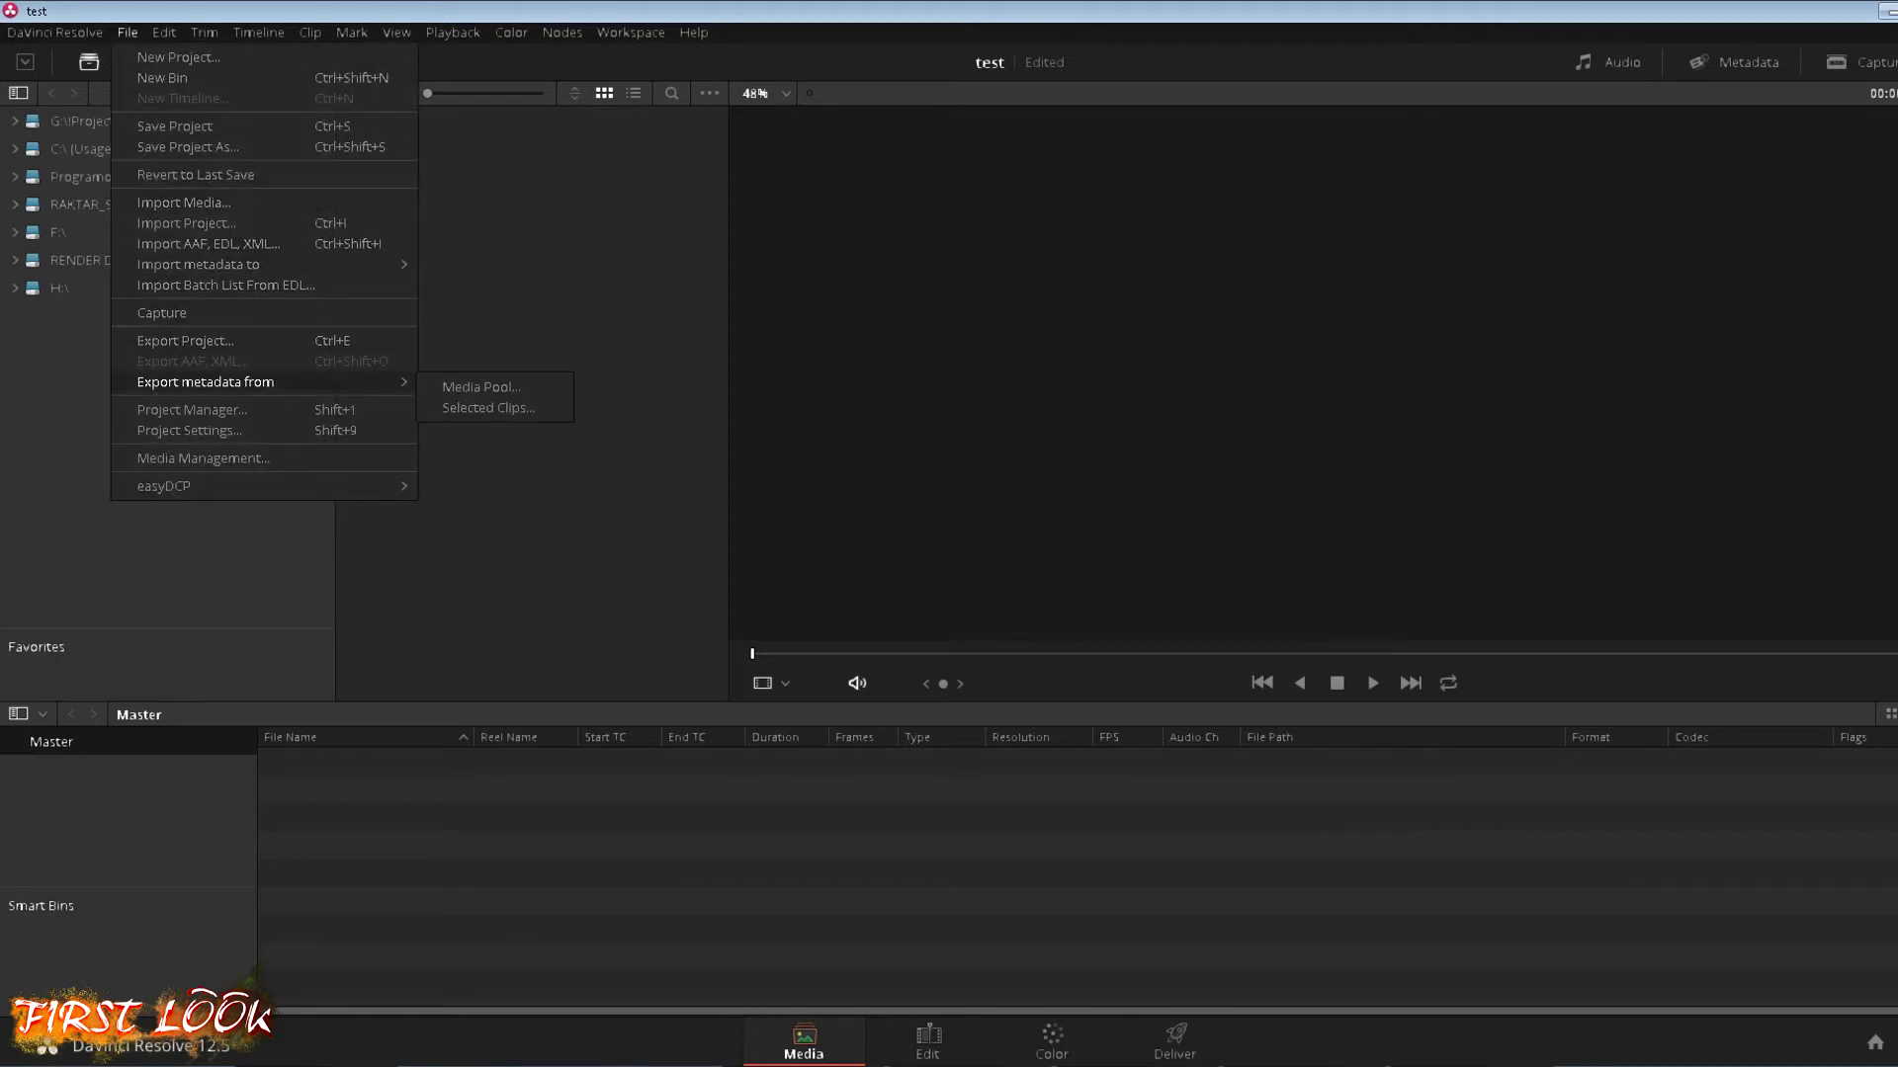
pyautogui.click(189, 431)
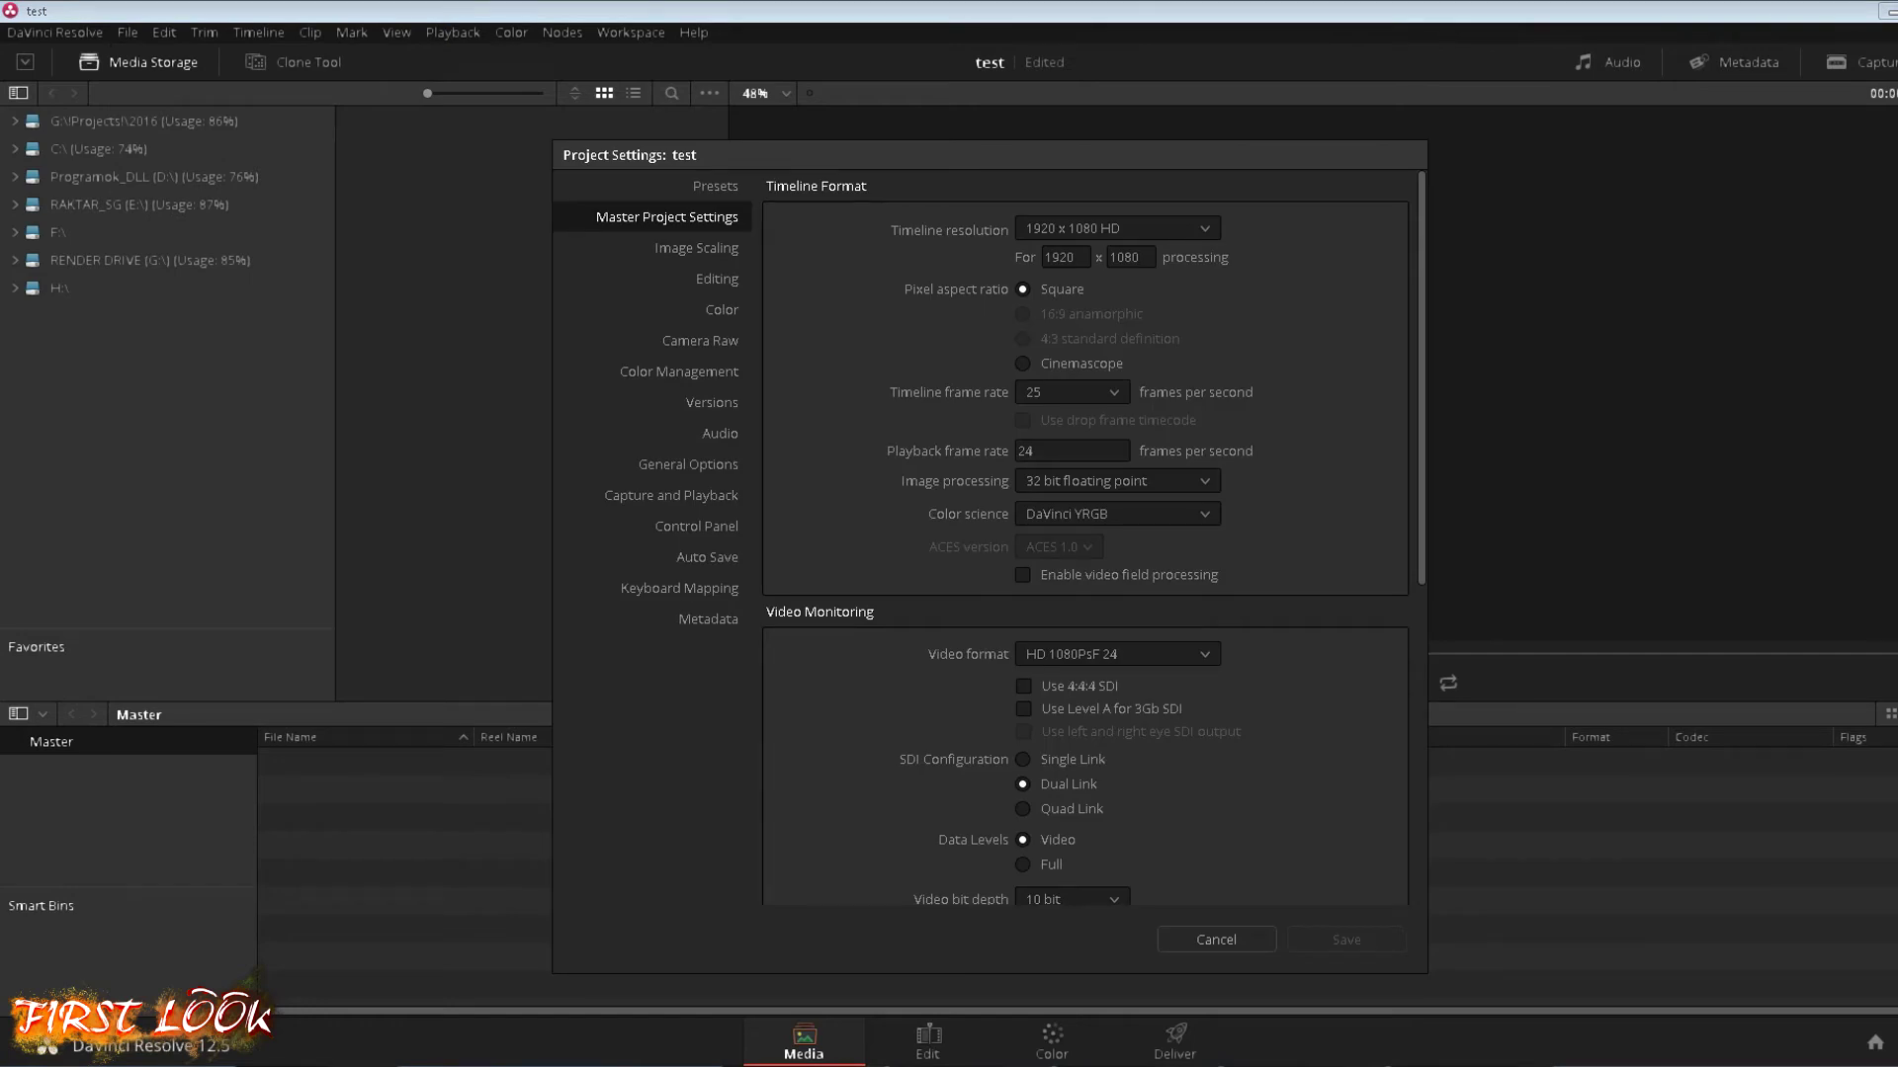
pyautogui.scroll(-5, 1087, 539)
pyautogui.scroll(-5, 1087, 539)
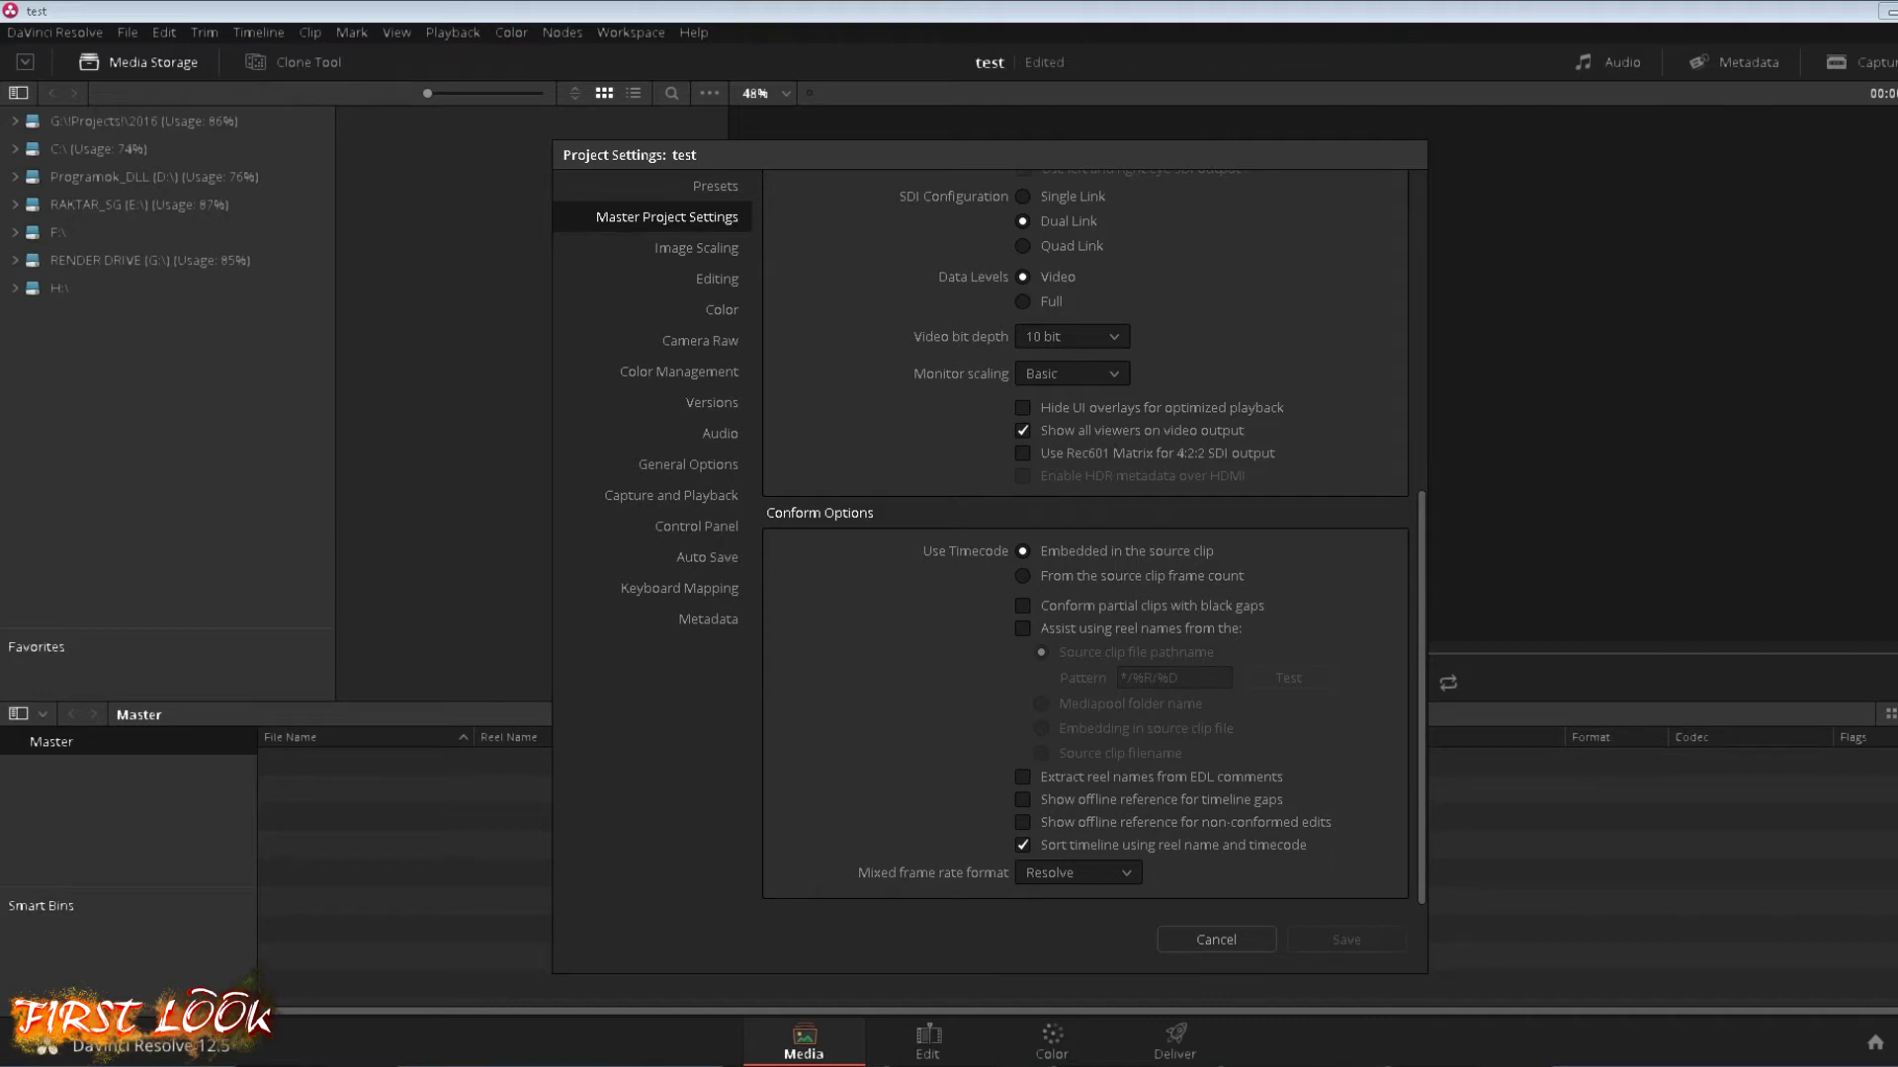
pyautogui.click(688, 465)
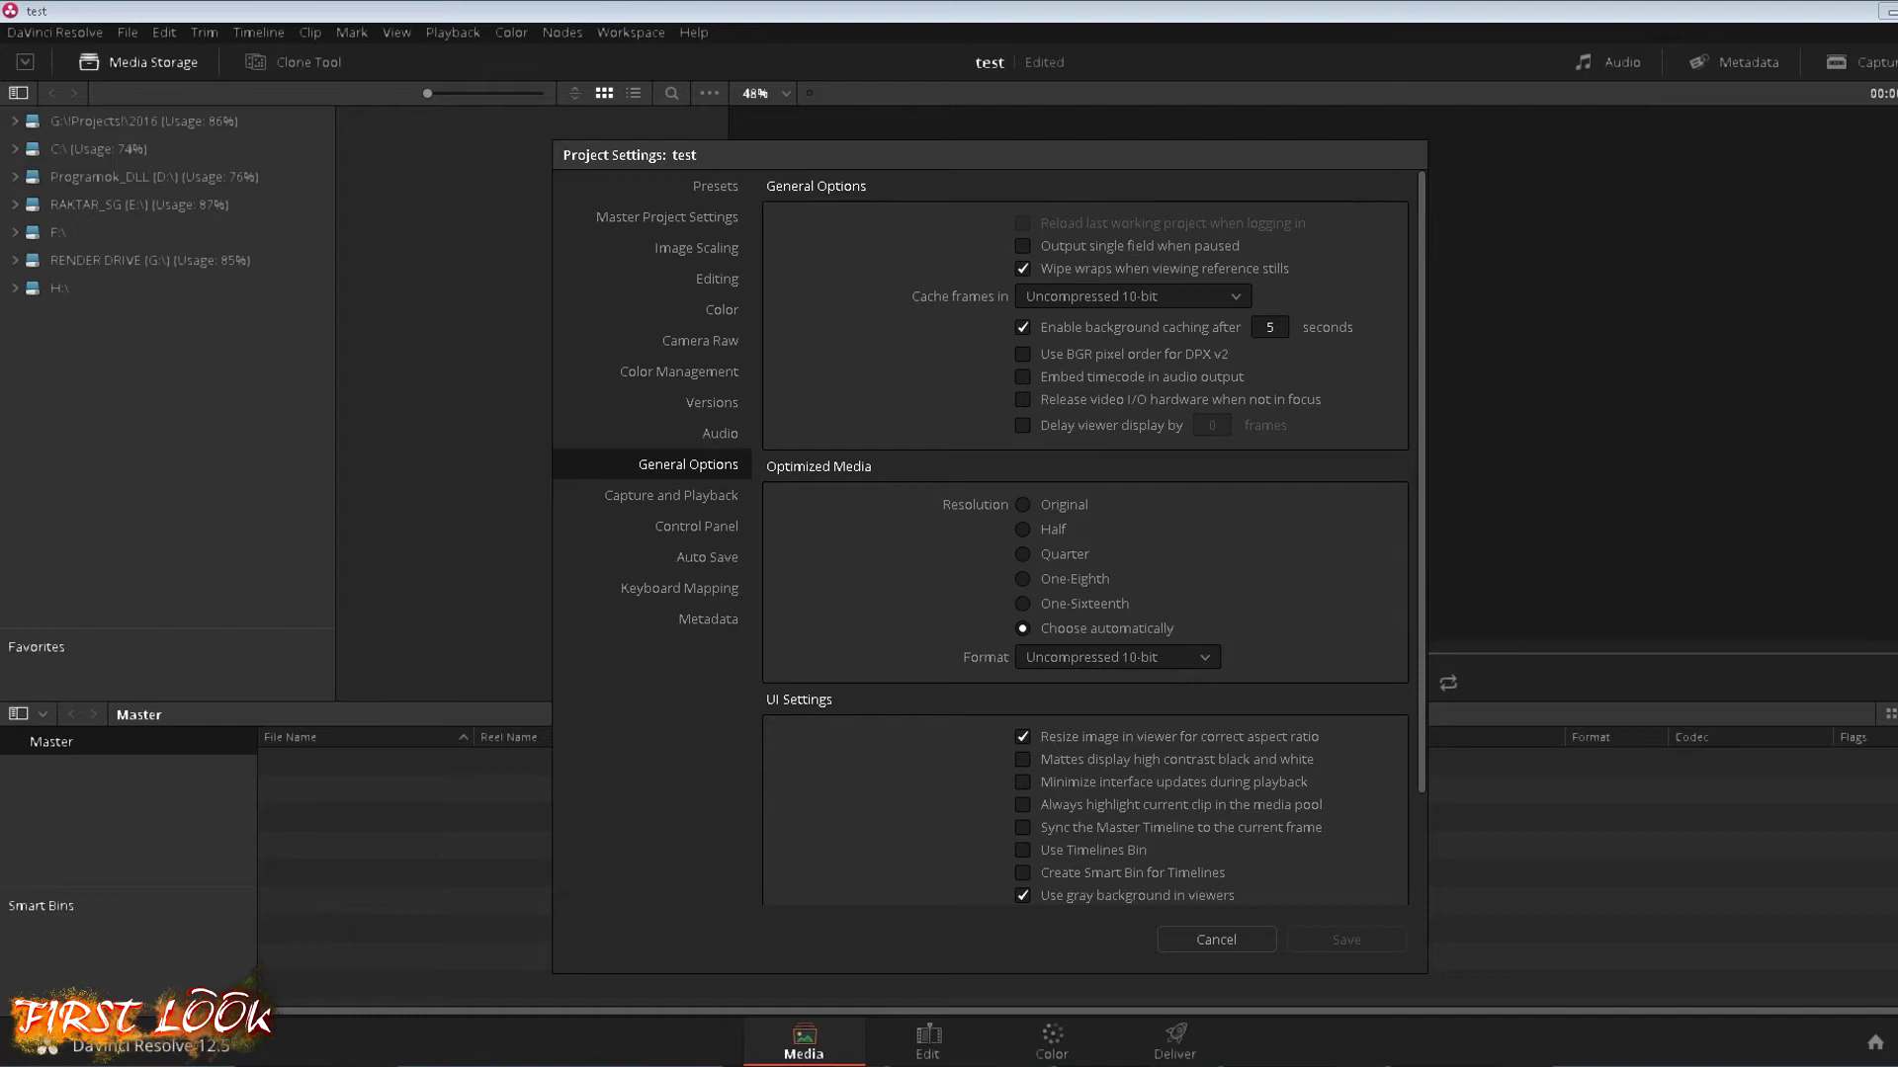
pyautogui.click(1269, 327)
pyautogui.write('15')
pyautogui.press('Return')
pyautogui.press('Tab')
# Switch Auto Save On with a 5-minute save interval.
pyautogui.click(707, 557)
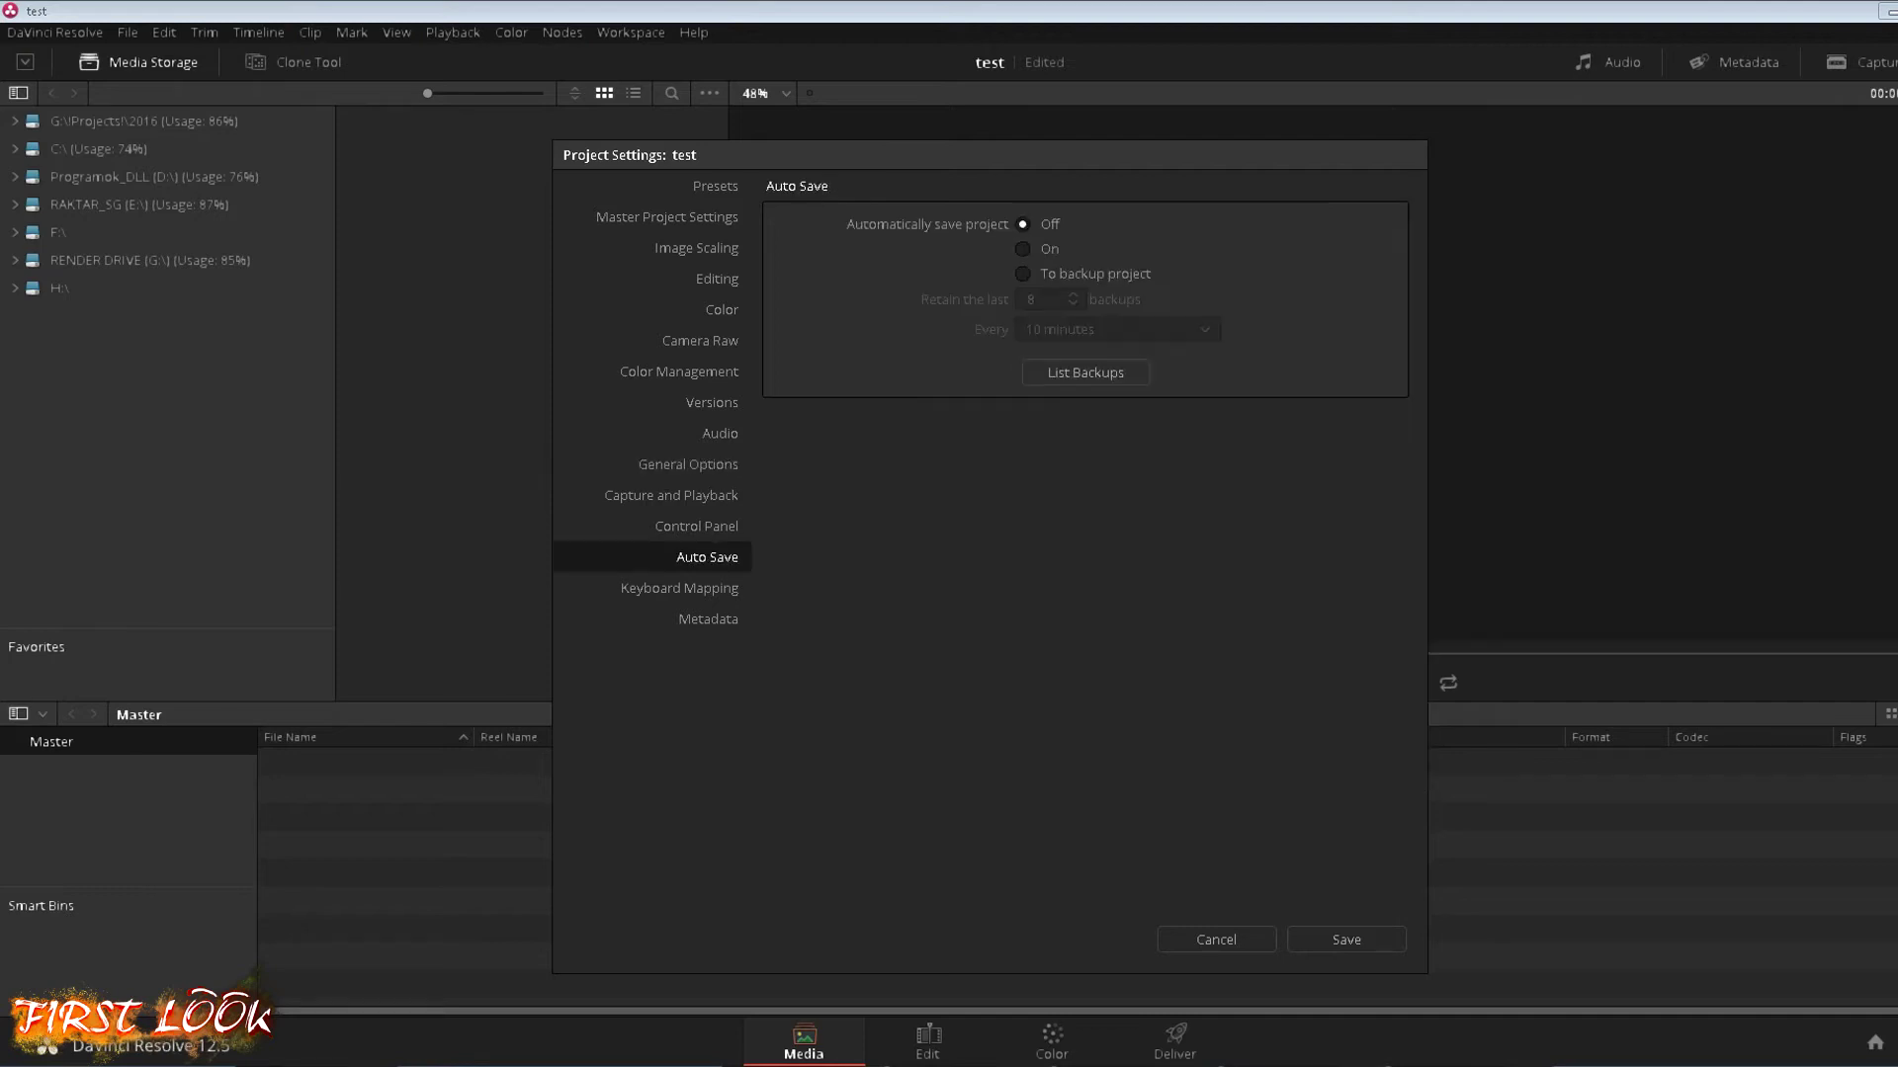
pyautogui.click(1023, 248)
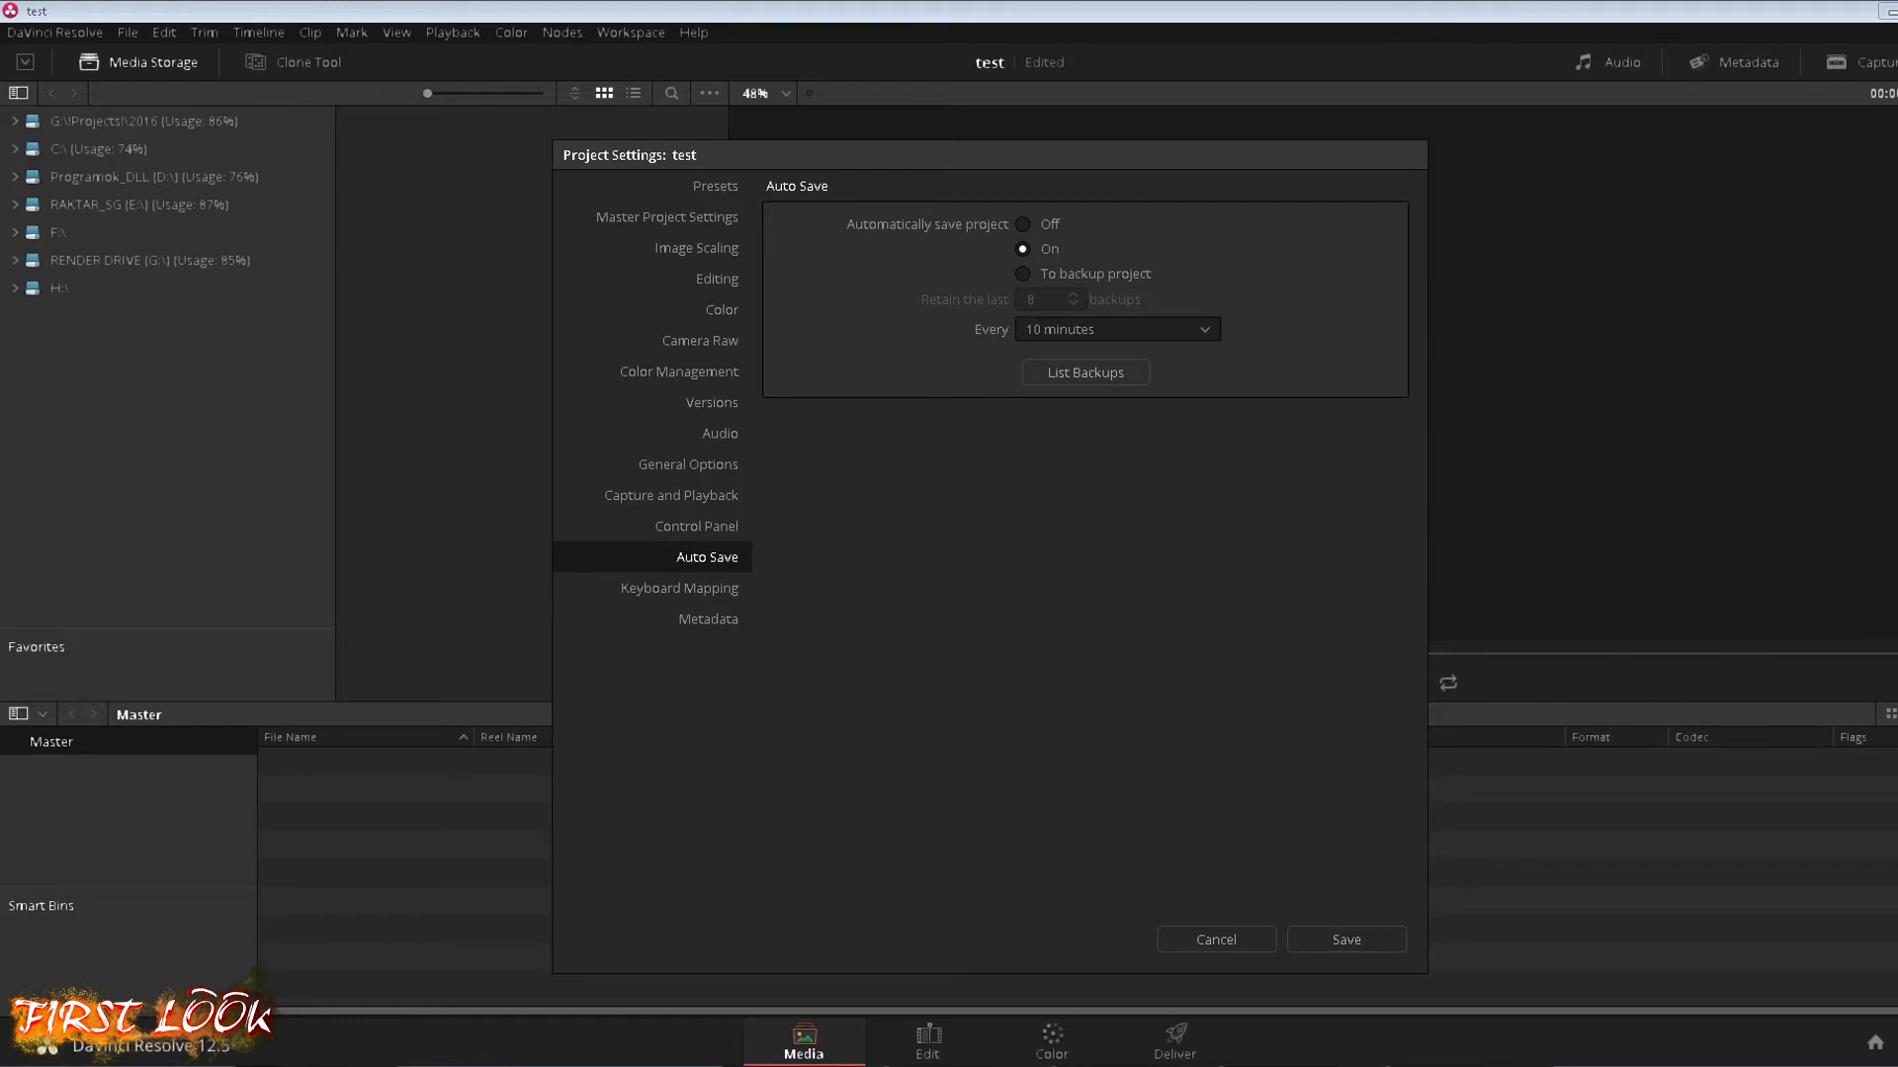
pyautogui.click(1117, 329)
pyautogui.click(1058, 358)
# Remap Trim's Normal Edit Mode to Ctrl+Alt+Shift+E, revert it to A, and cancel Project Settings.
pyautogui.click(679, 588)
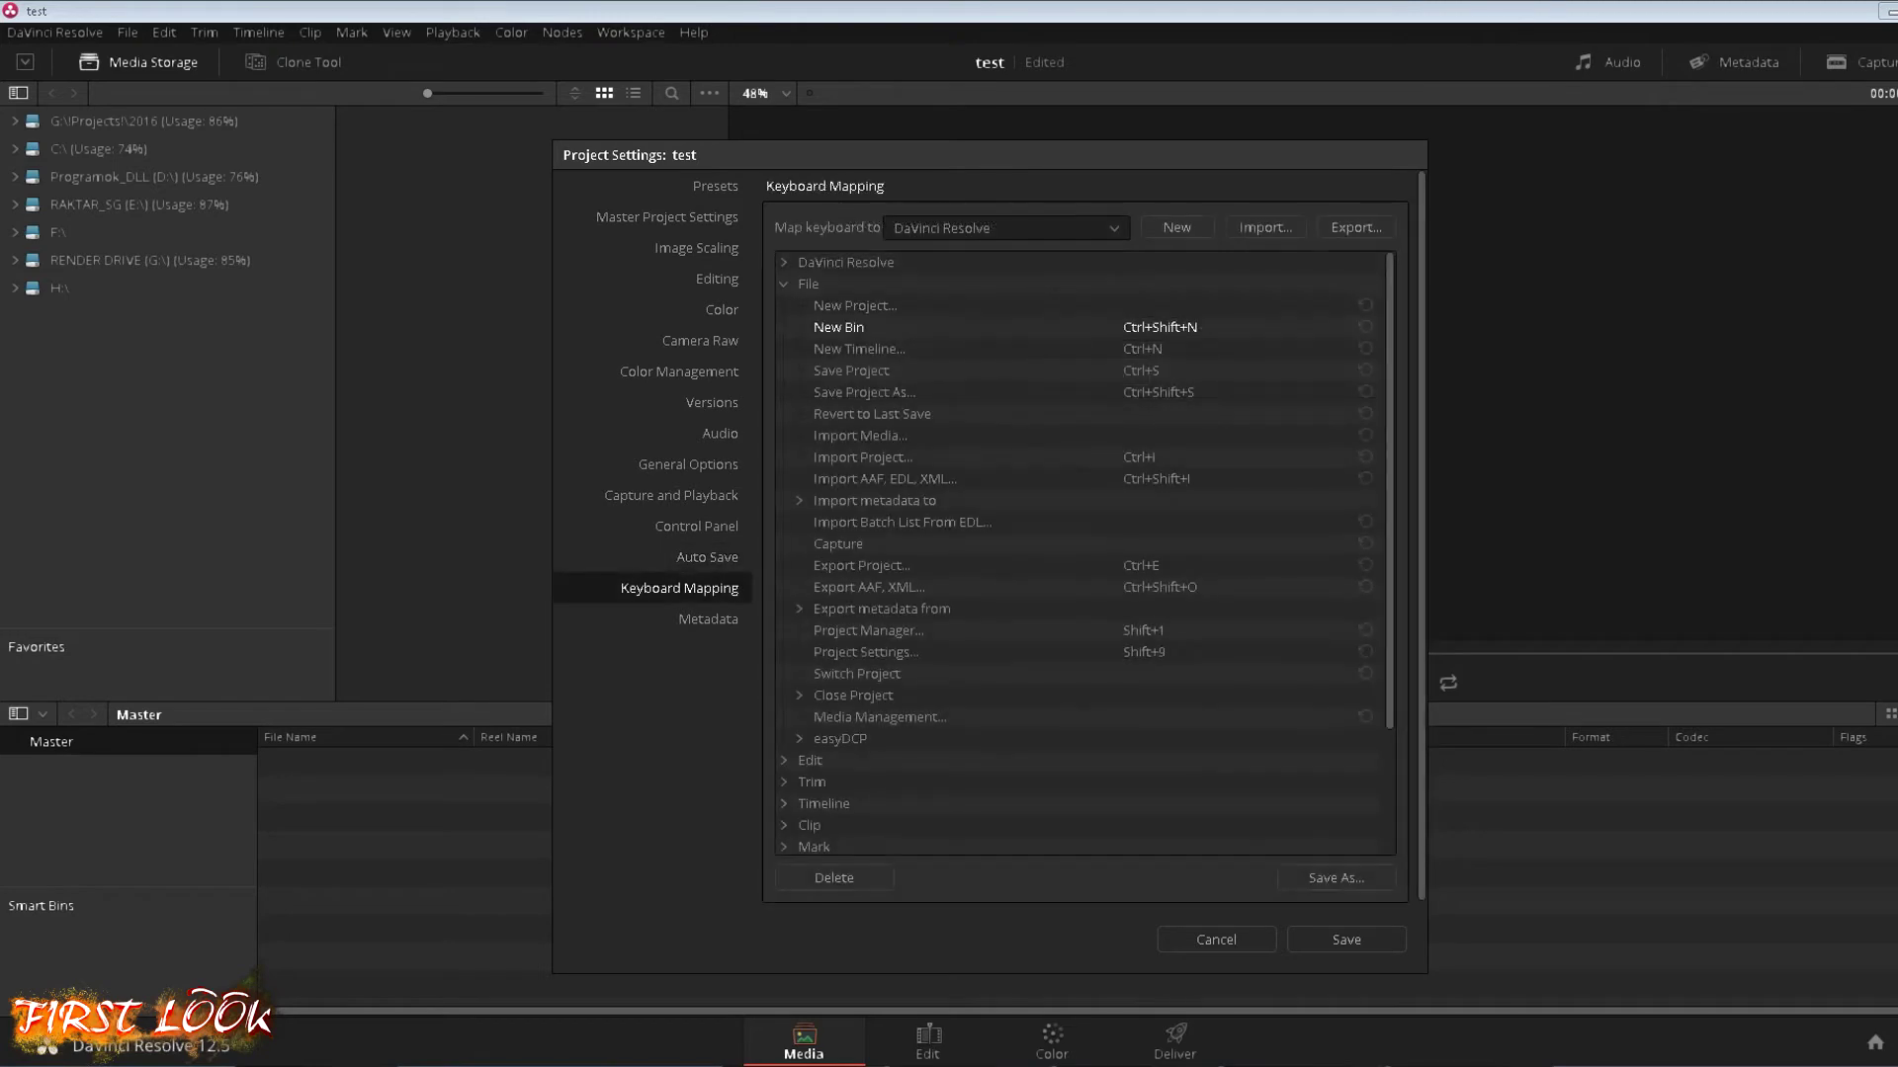
pyautogui.scroll(-3, 988, 553)
pyautogui.click(784, 626)
pyautogui.scroll(-3, 869, 453)
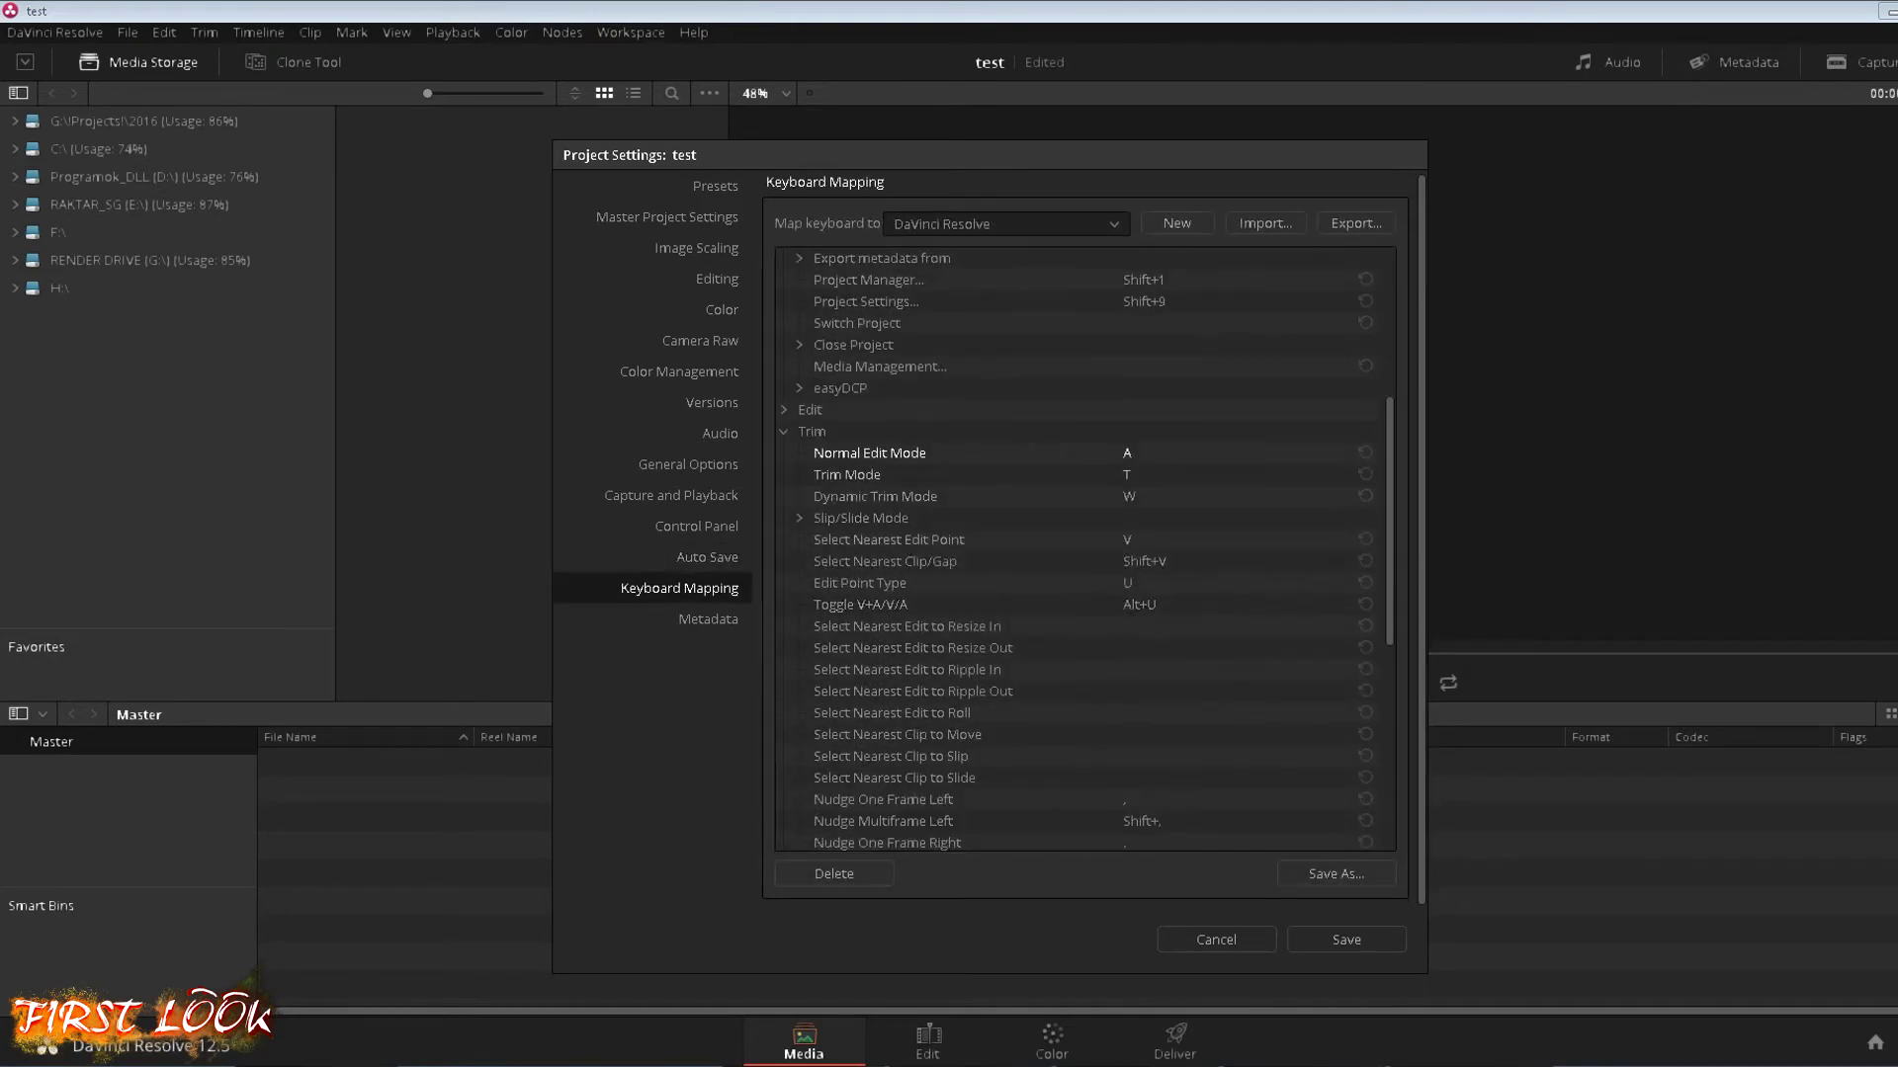
pyautogui.click(1127, 453)
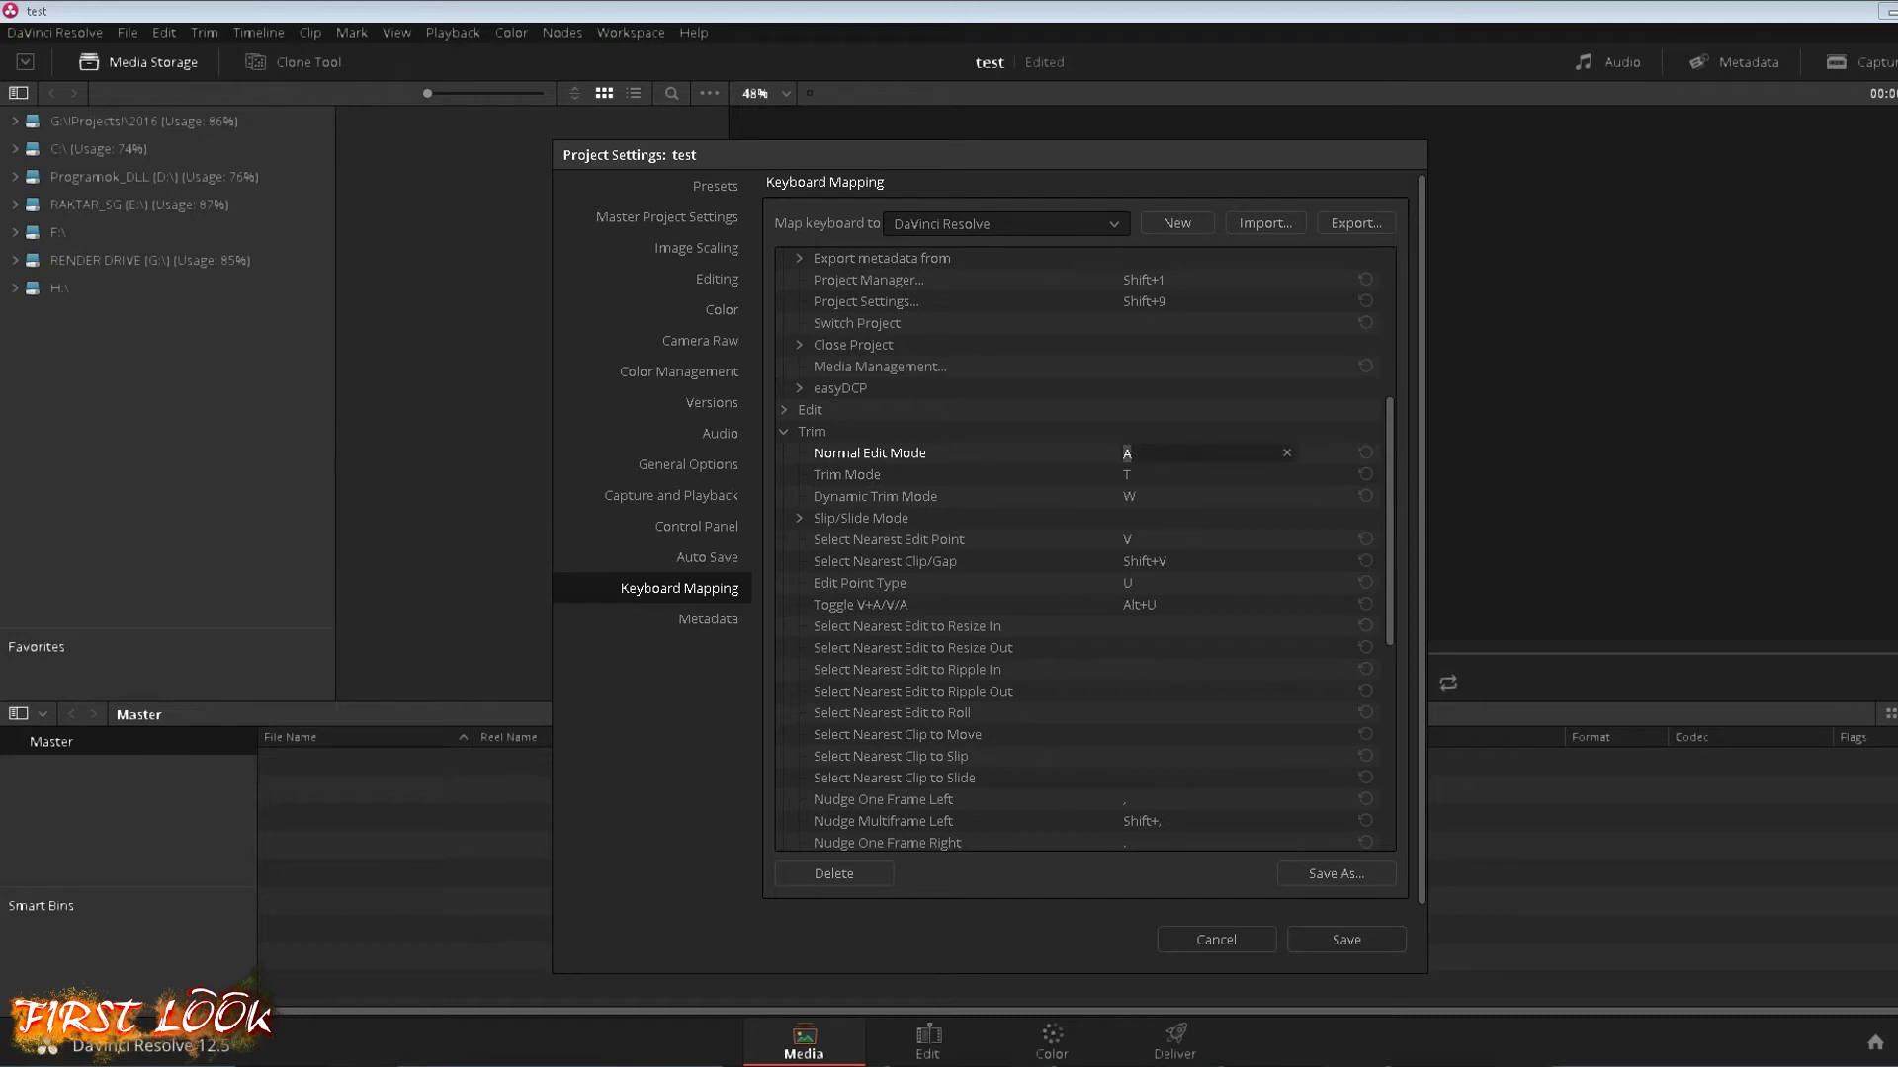
pyautogui.hotkey('ctrl', 'alt', 'shift', 'e')
pyautogui.press('a')
pyautogui.click(1216, 939)
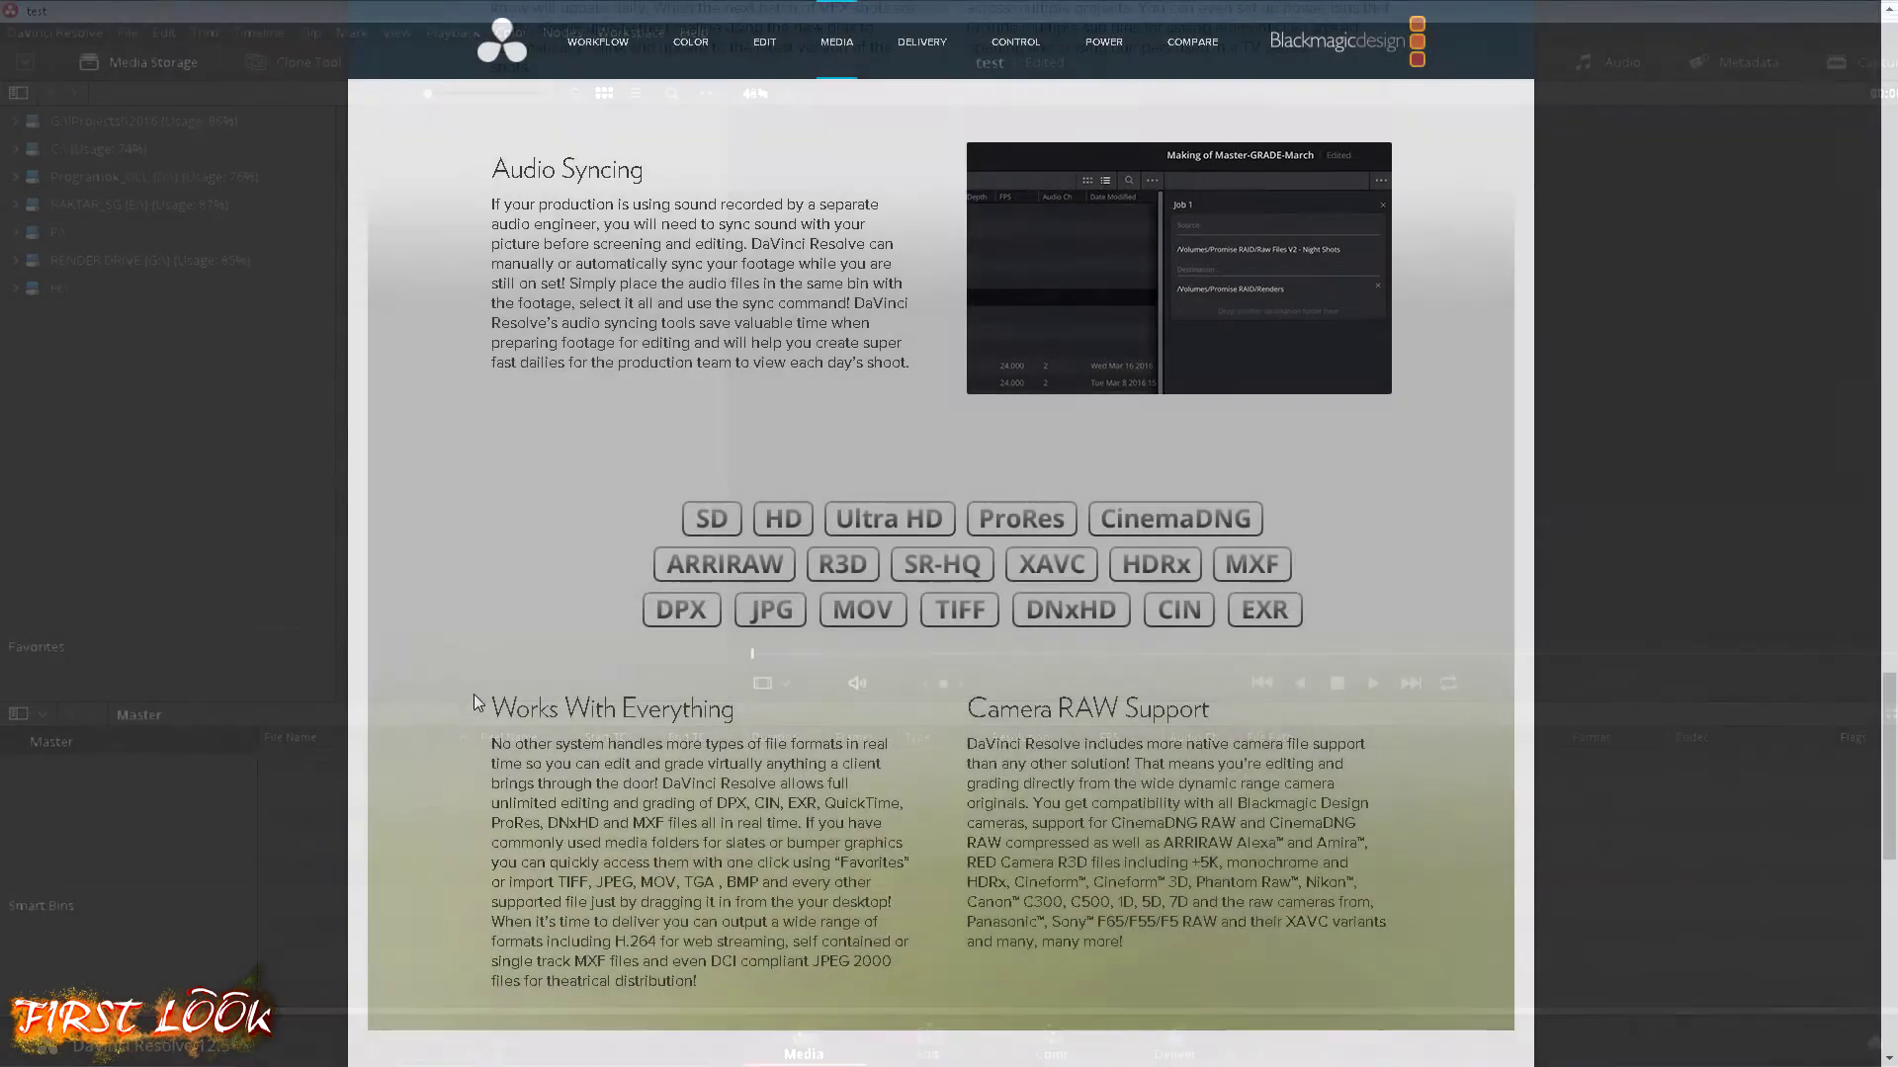
# Zoom the Blackmagic page to 150% and select the Works With Everything heading and paragraph.
pyautogui.moveTo(485, 696); pyautogui.dragTo(775, 696)
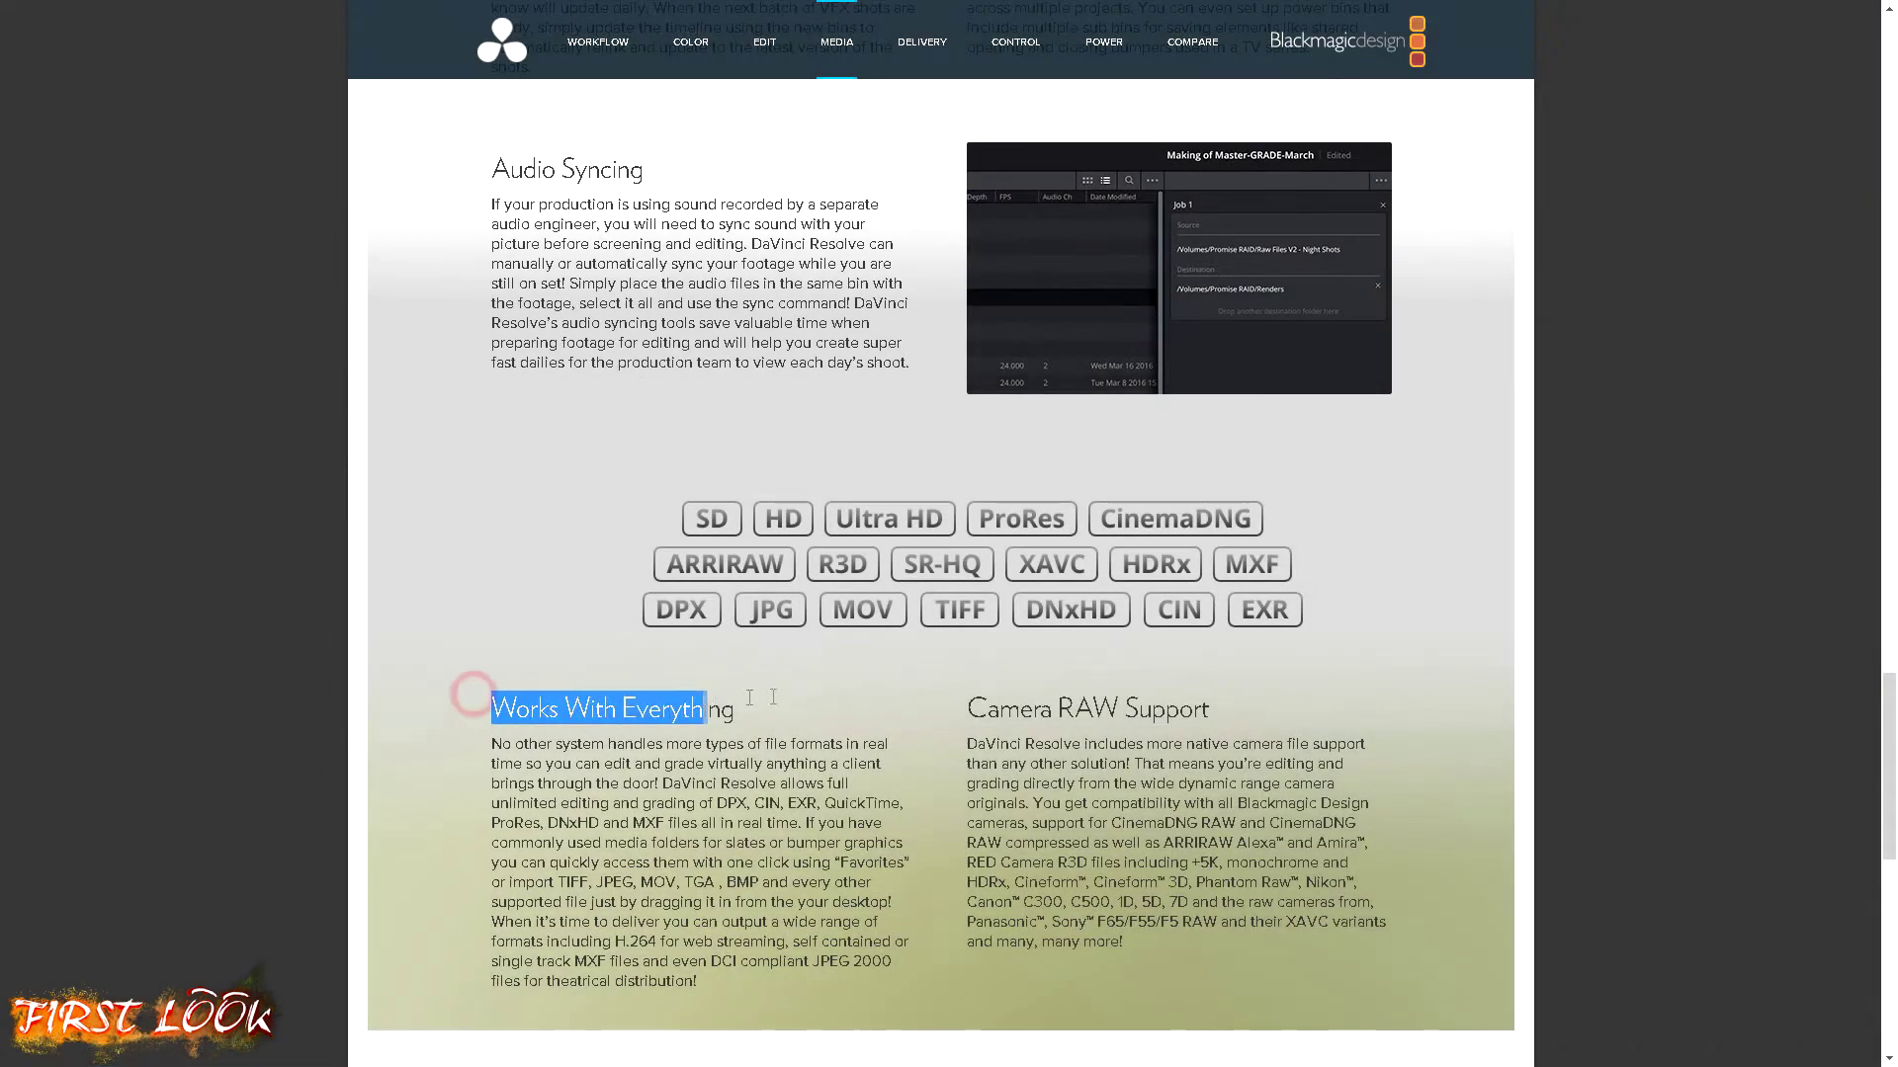
pyautogui.hotkey('ctrl', '+')
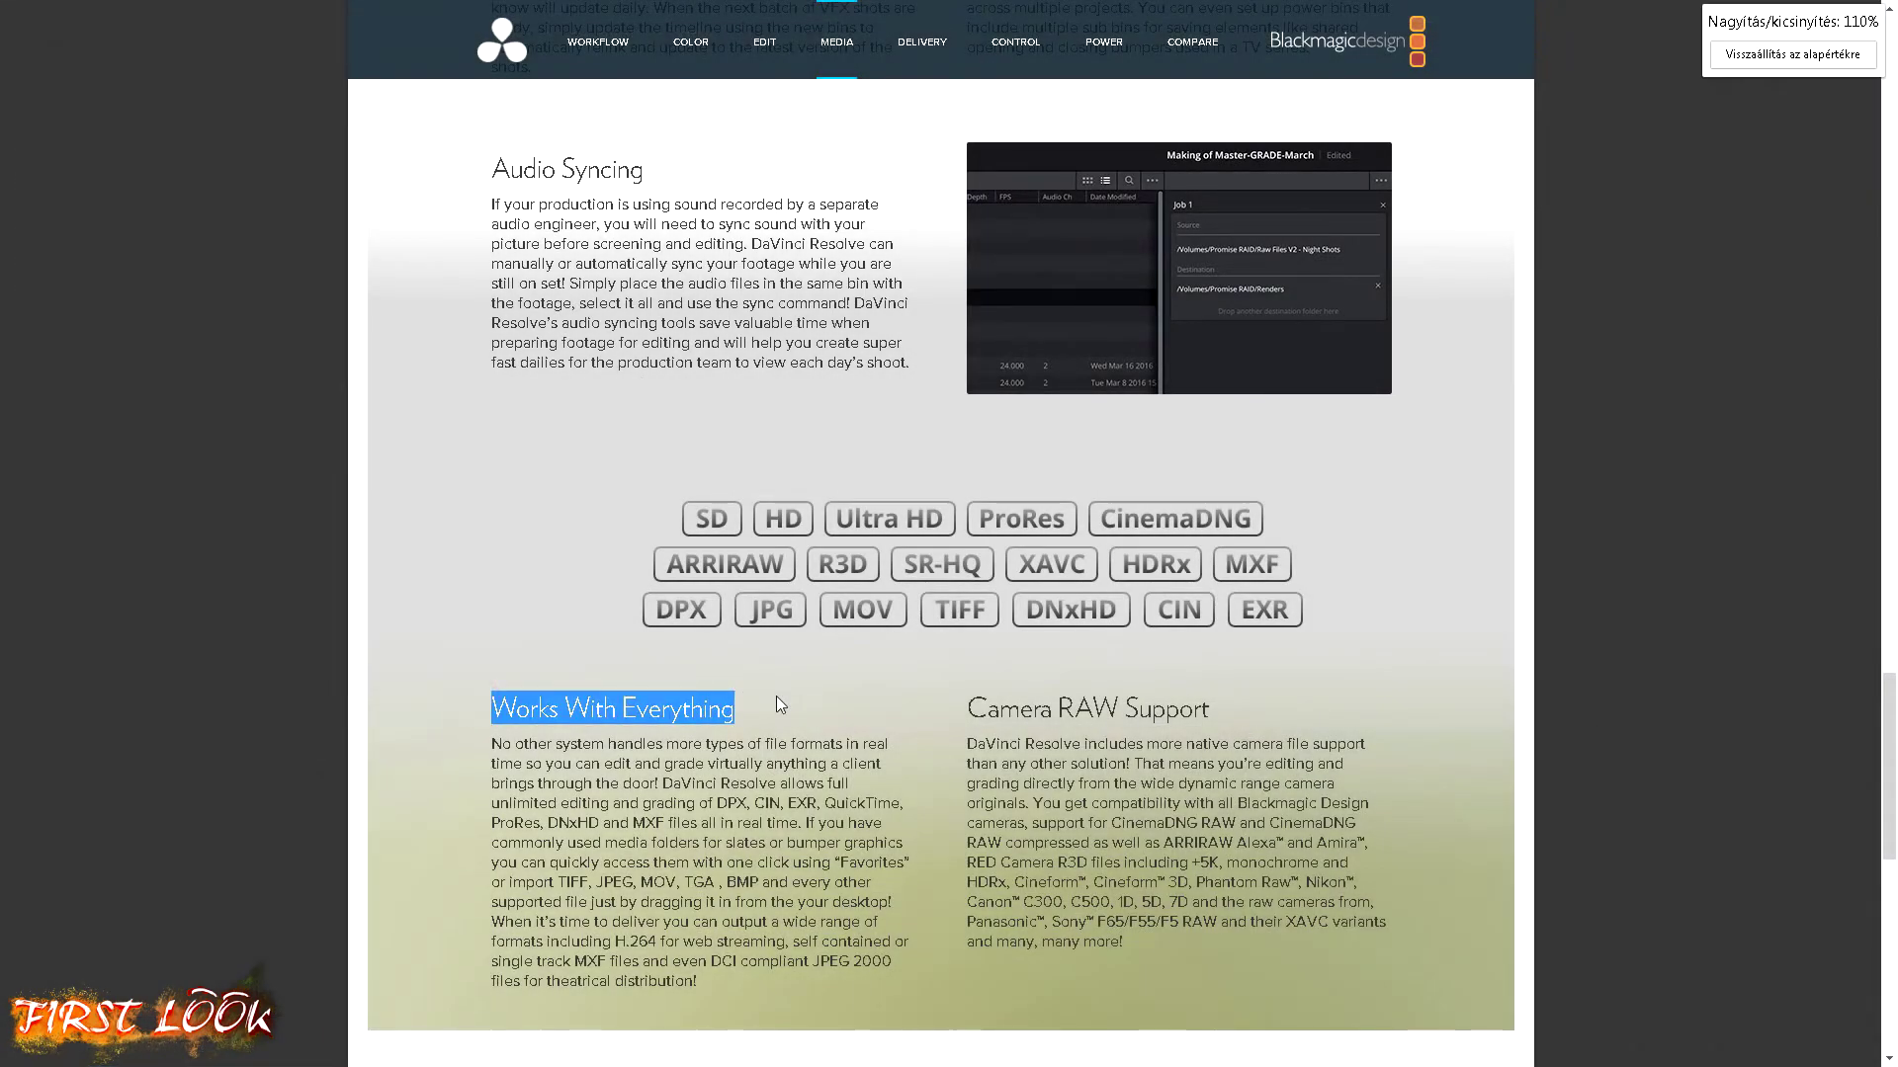
pyautogui.hotkey('ctrl', '+')
pyautogui.hotkey('ctrl', '+')
pyautogui.hotkey('ctrl', '+')
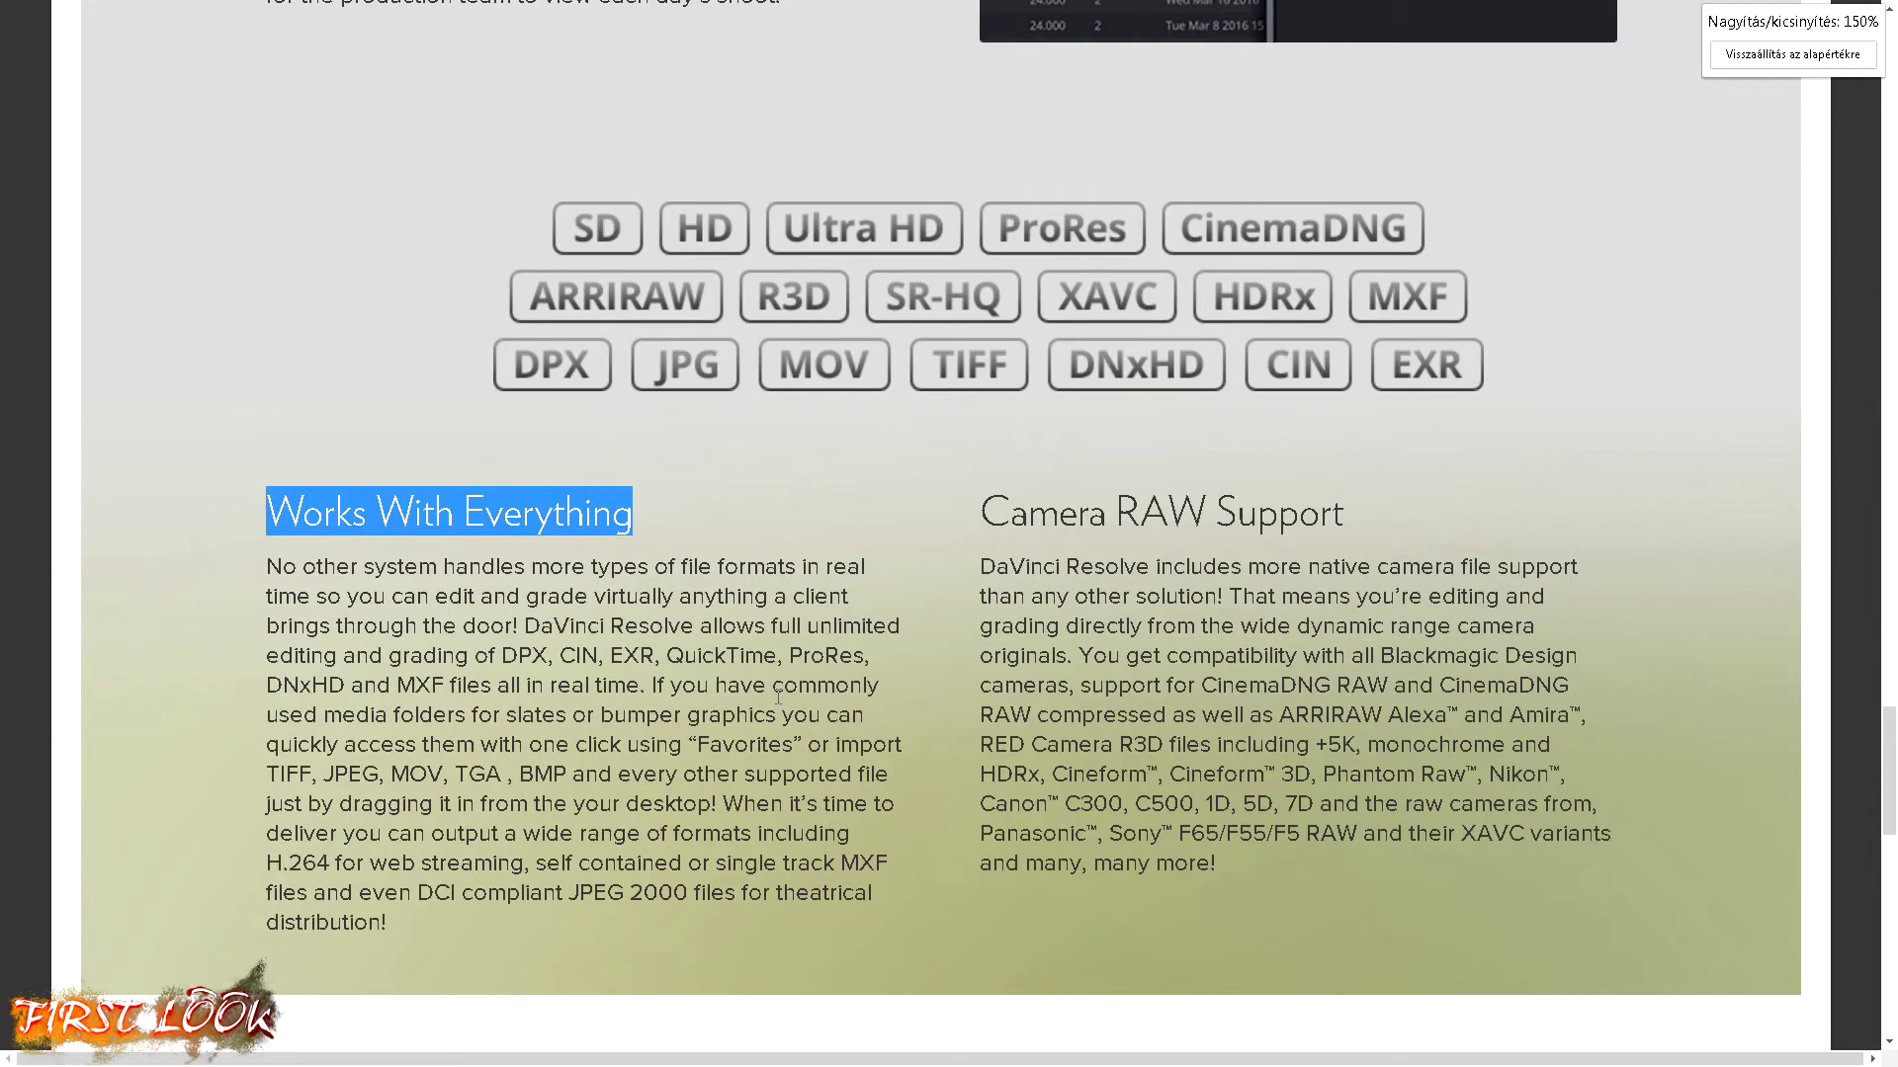
pyautogui.click(278, 523)
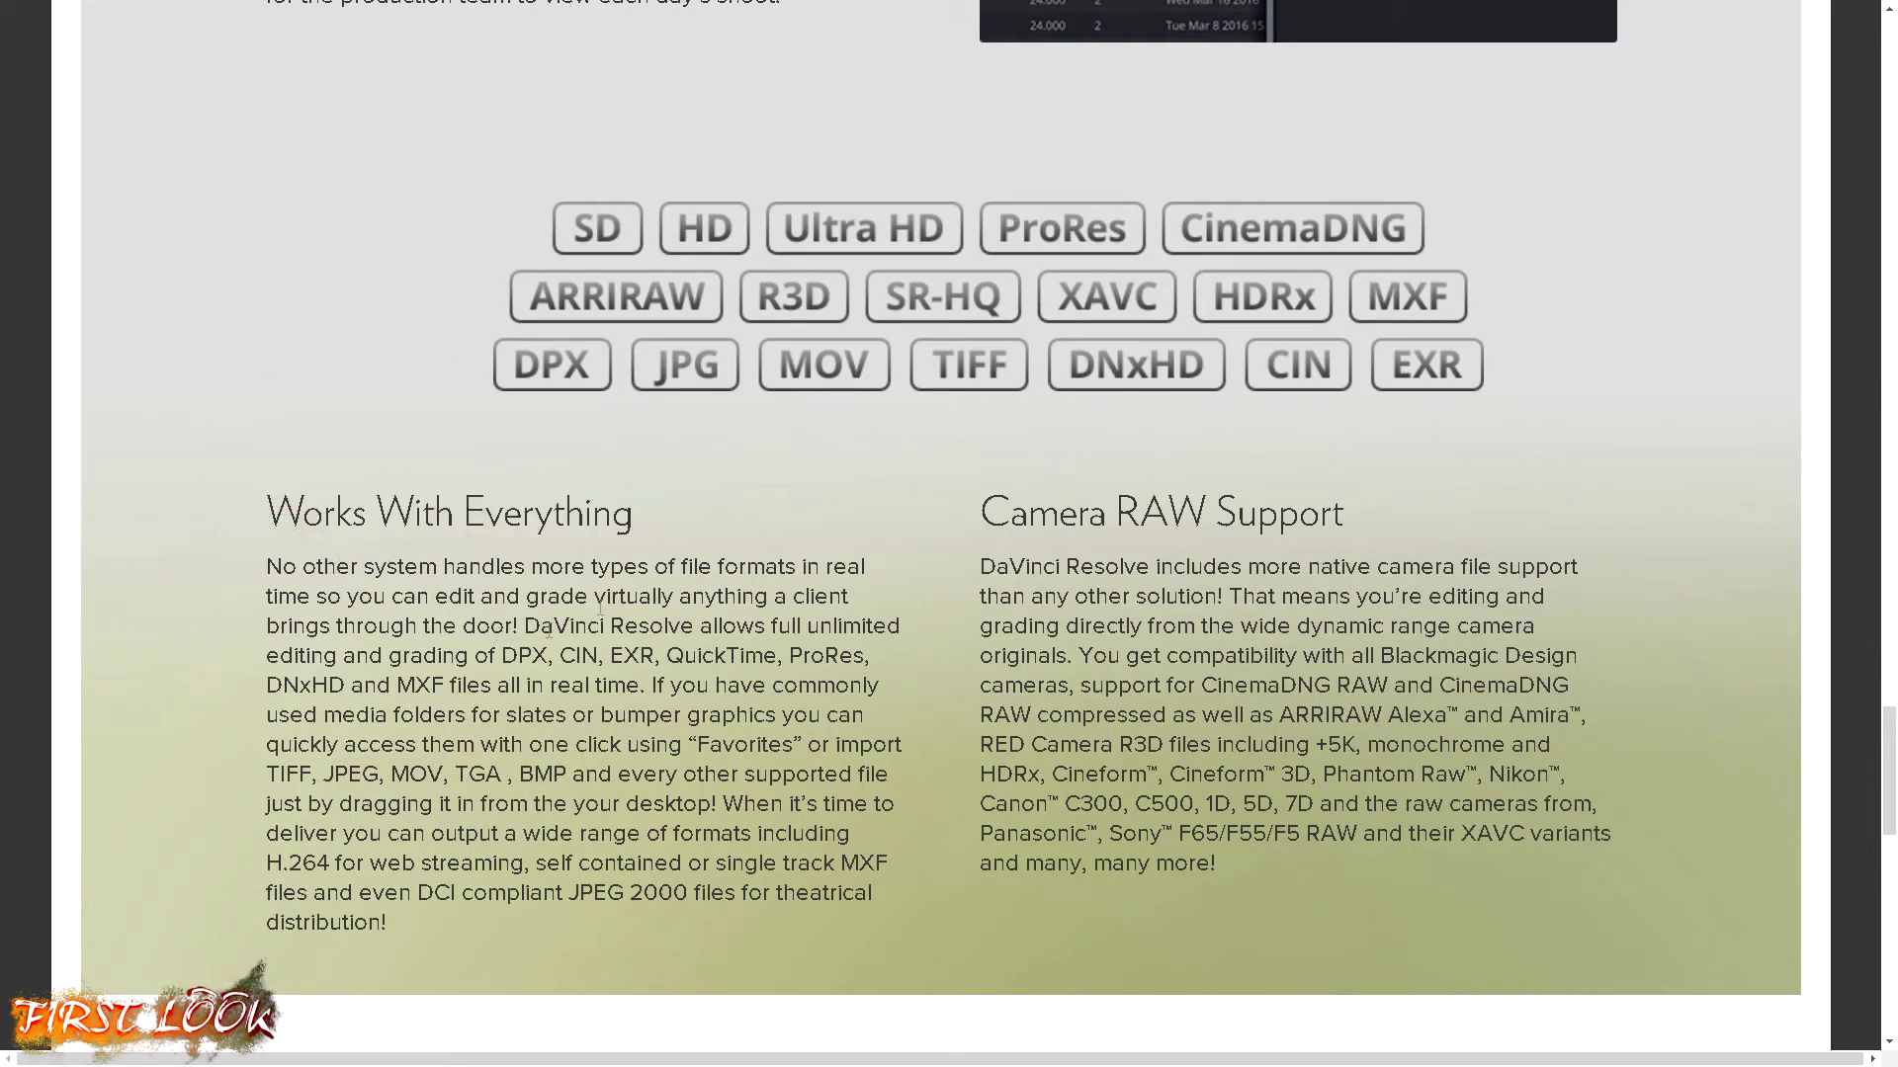
pyautogui.moveTo(270, 455)
pyautogui.mouseDown()
pyautogui.moveTo(852, 828)
pyautogui.moveTo(888, 976)
pyautogui.mouseUp()
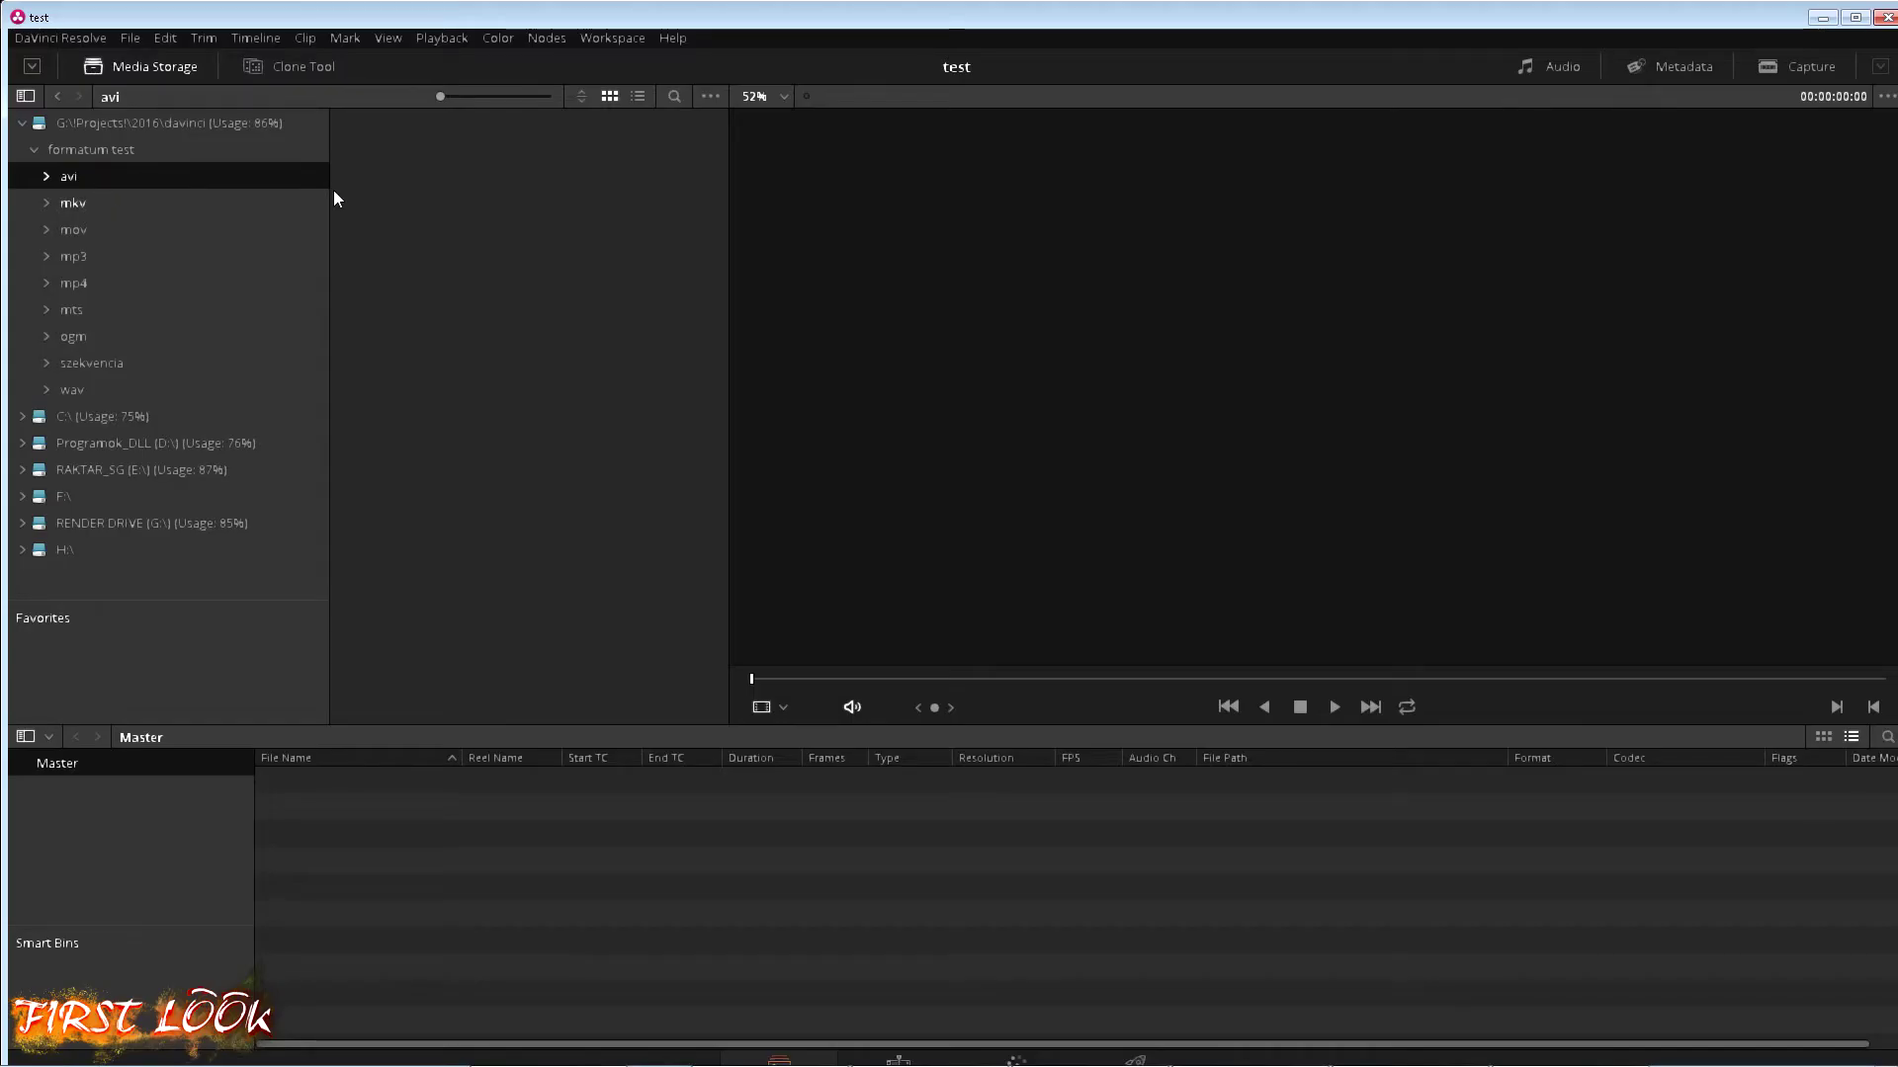
# Browse the mkv, mov and mp4 test folders and preview the first mp4 and vfx305-class01.mp4.
pyautogui.click(132, 204)
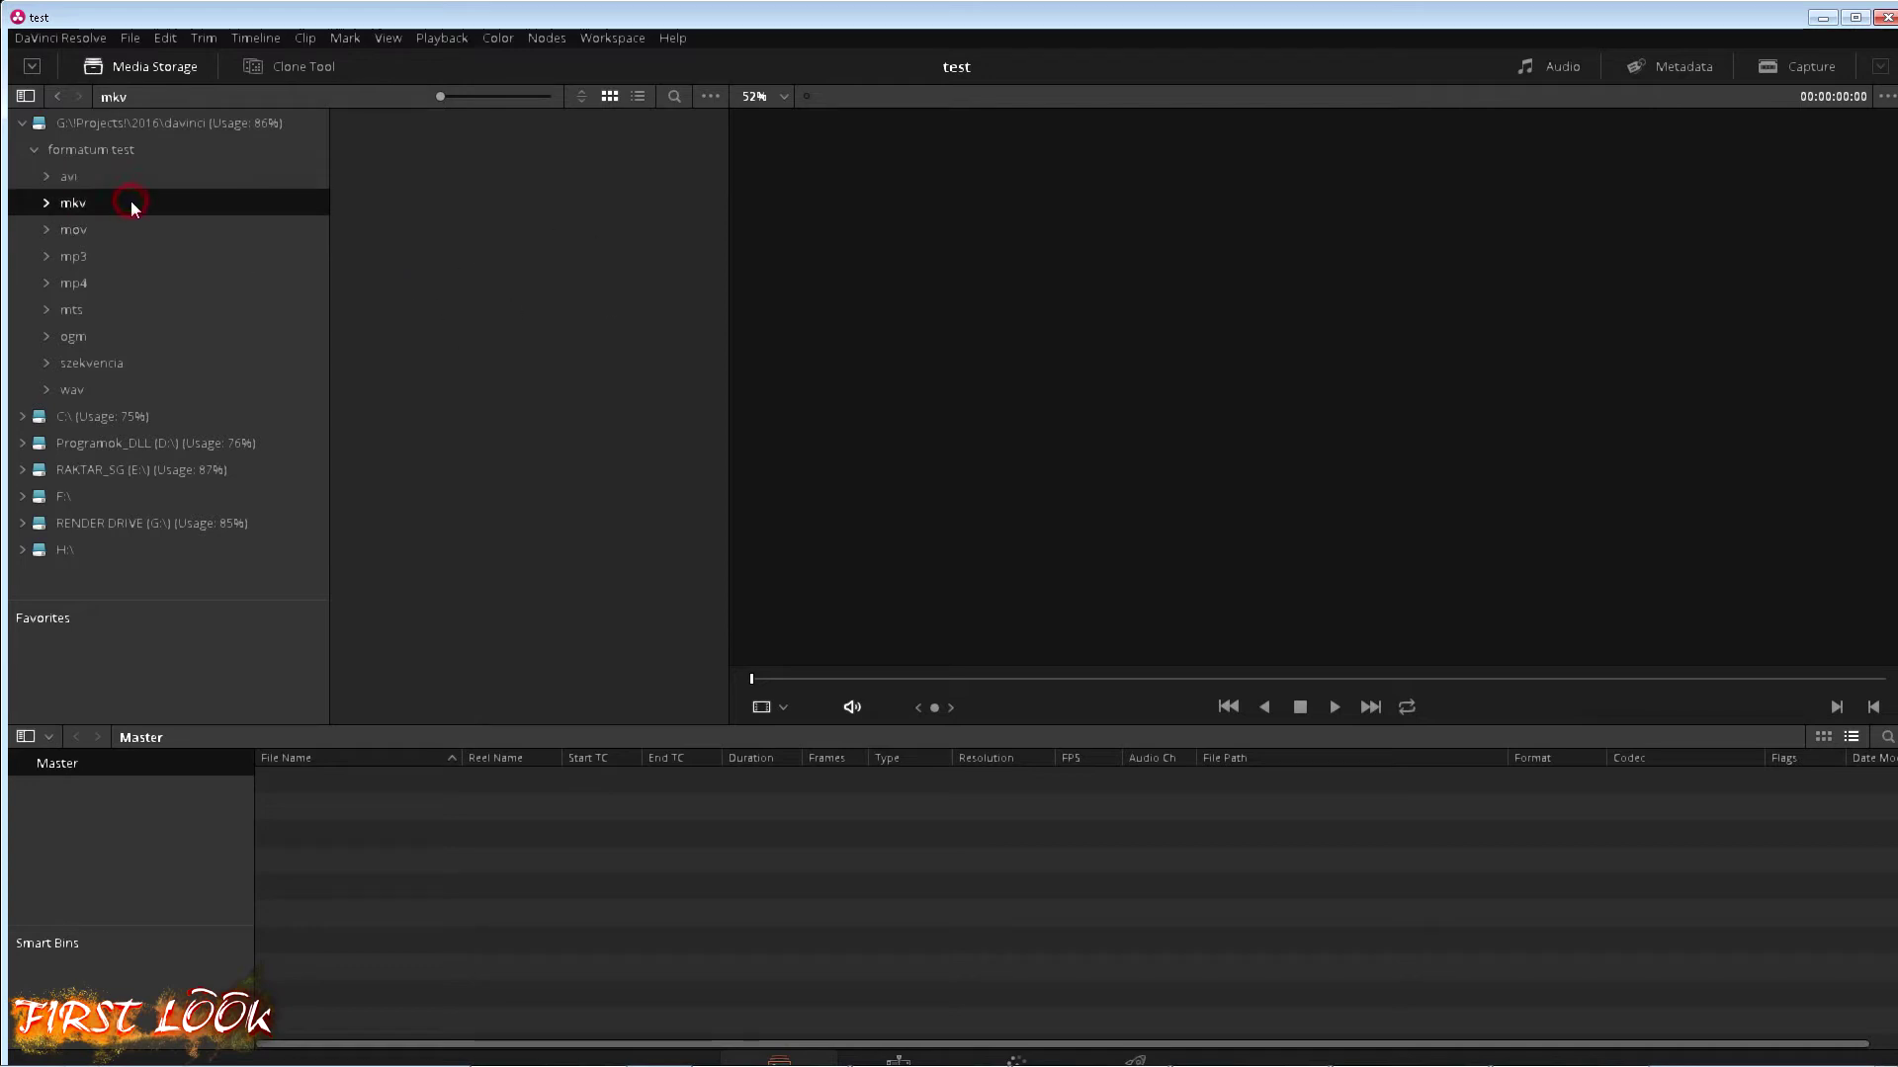
pyautogui.click(87, 229)
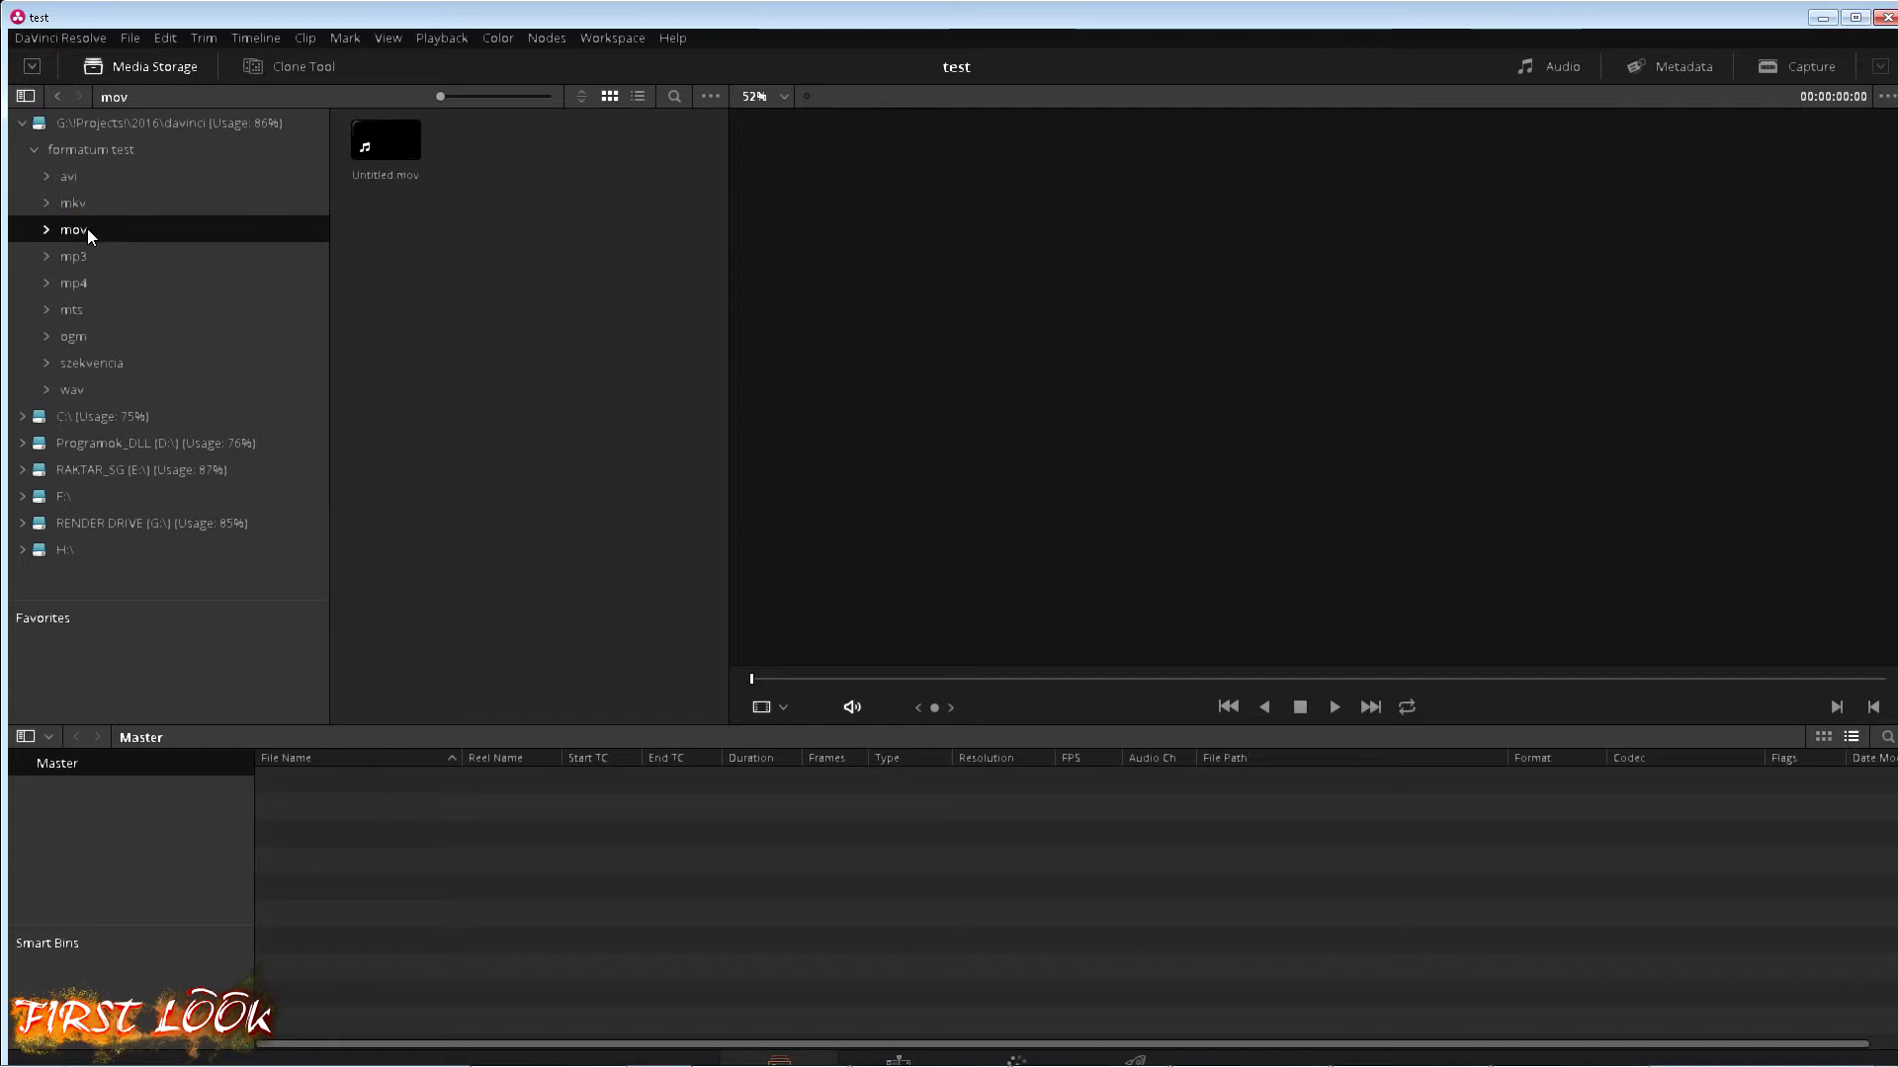
pyautogui.click(74, 284)
pyautogui.click(395, 132)
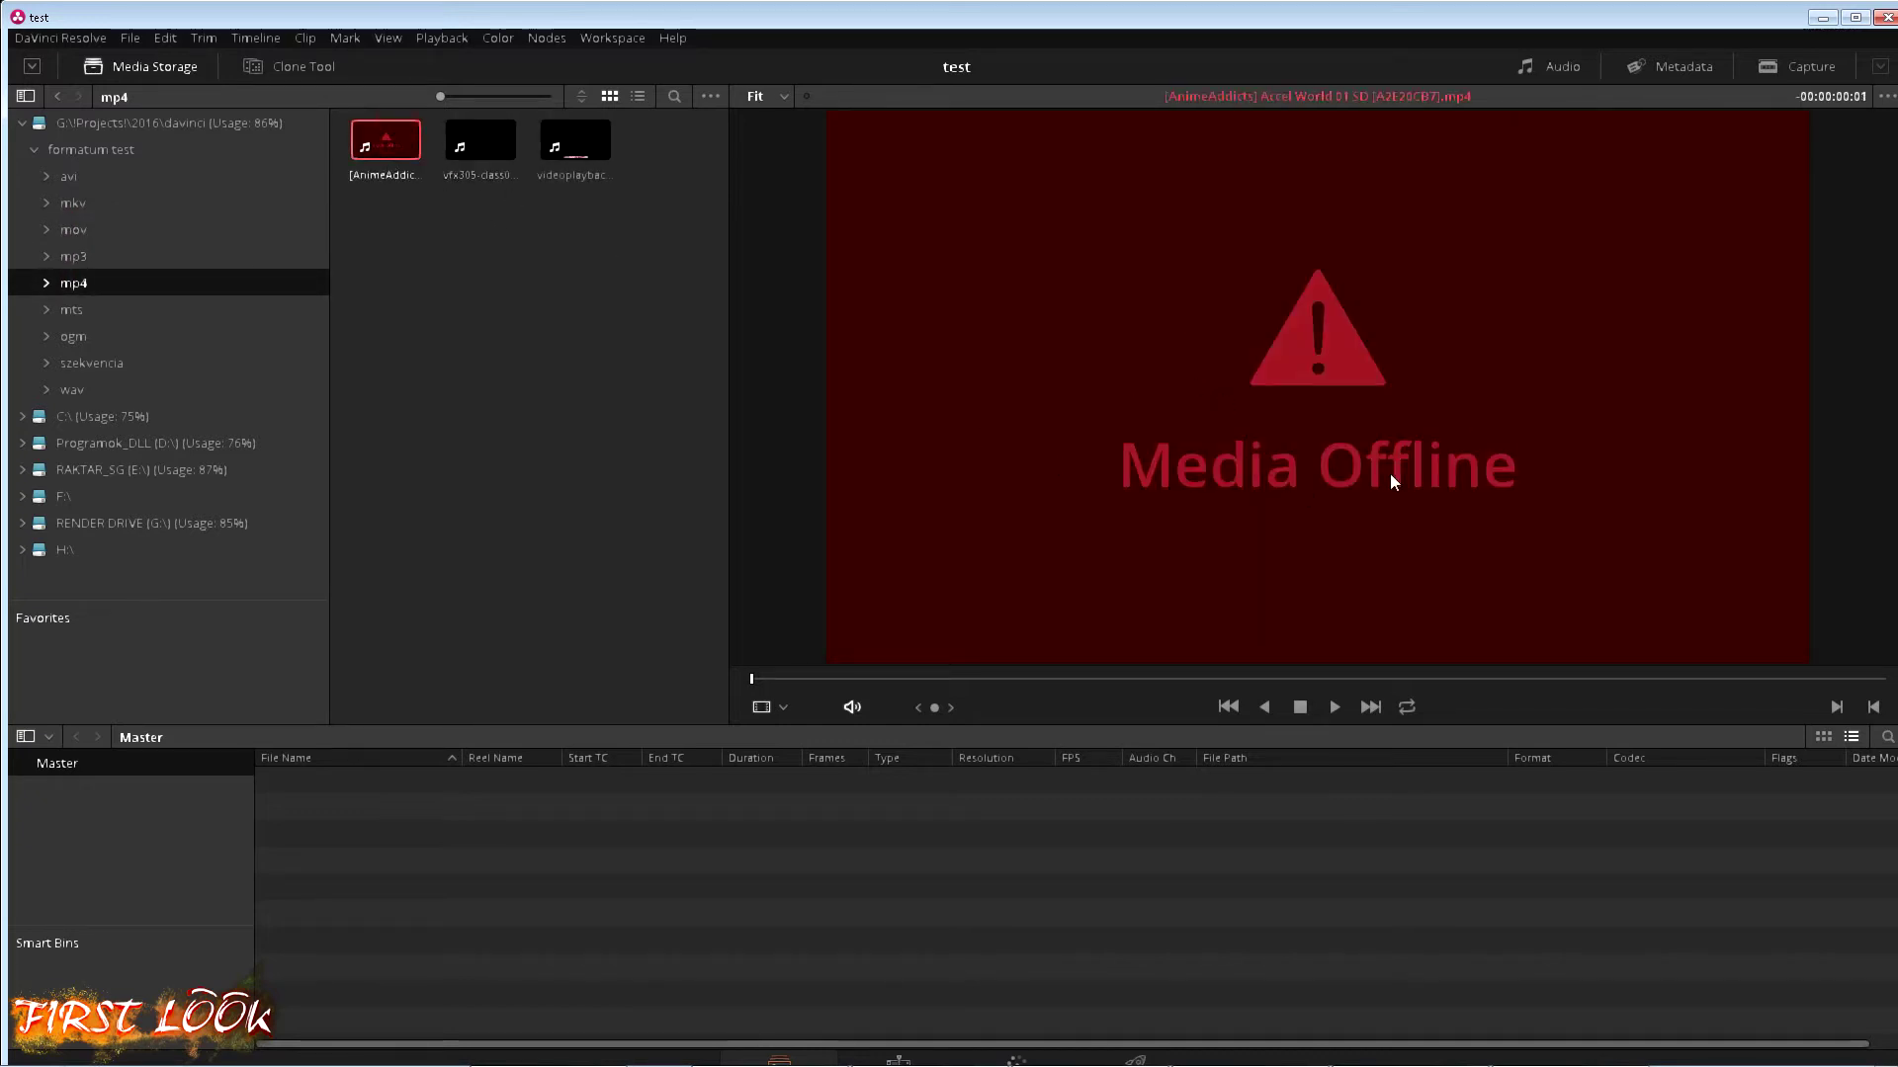
pyautogui.click(483, 145)
pyautogui.click(1157, 680)
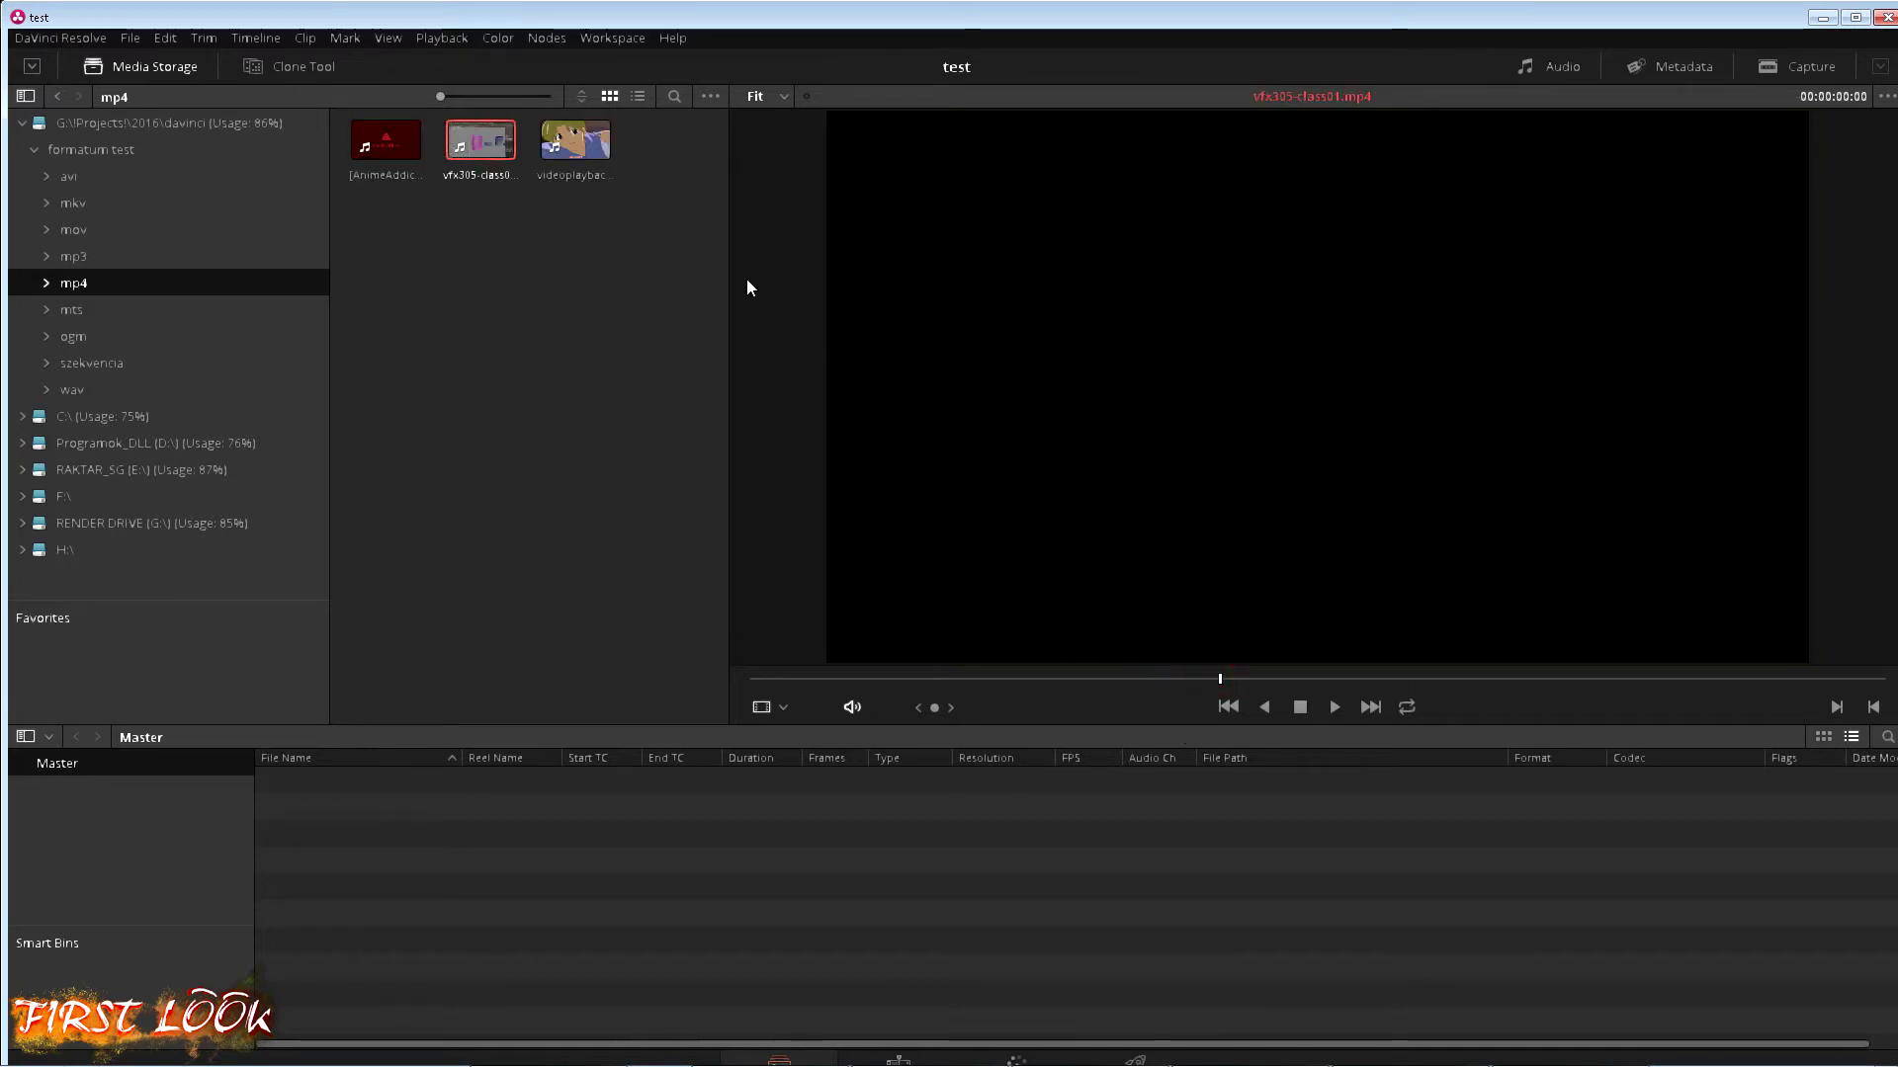
# Preview and scrub through videoplayback.mp4, then collapse the formatum test folder tree.
pyautogui.click(565, 154)
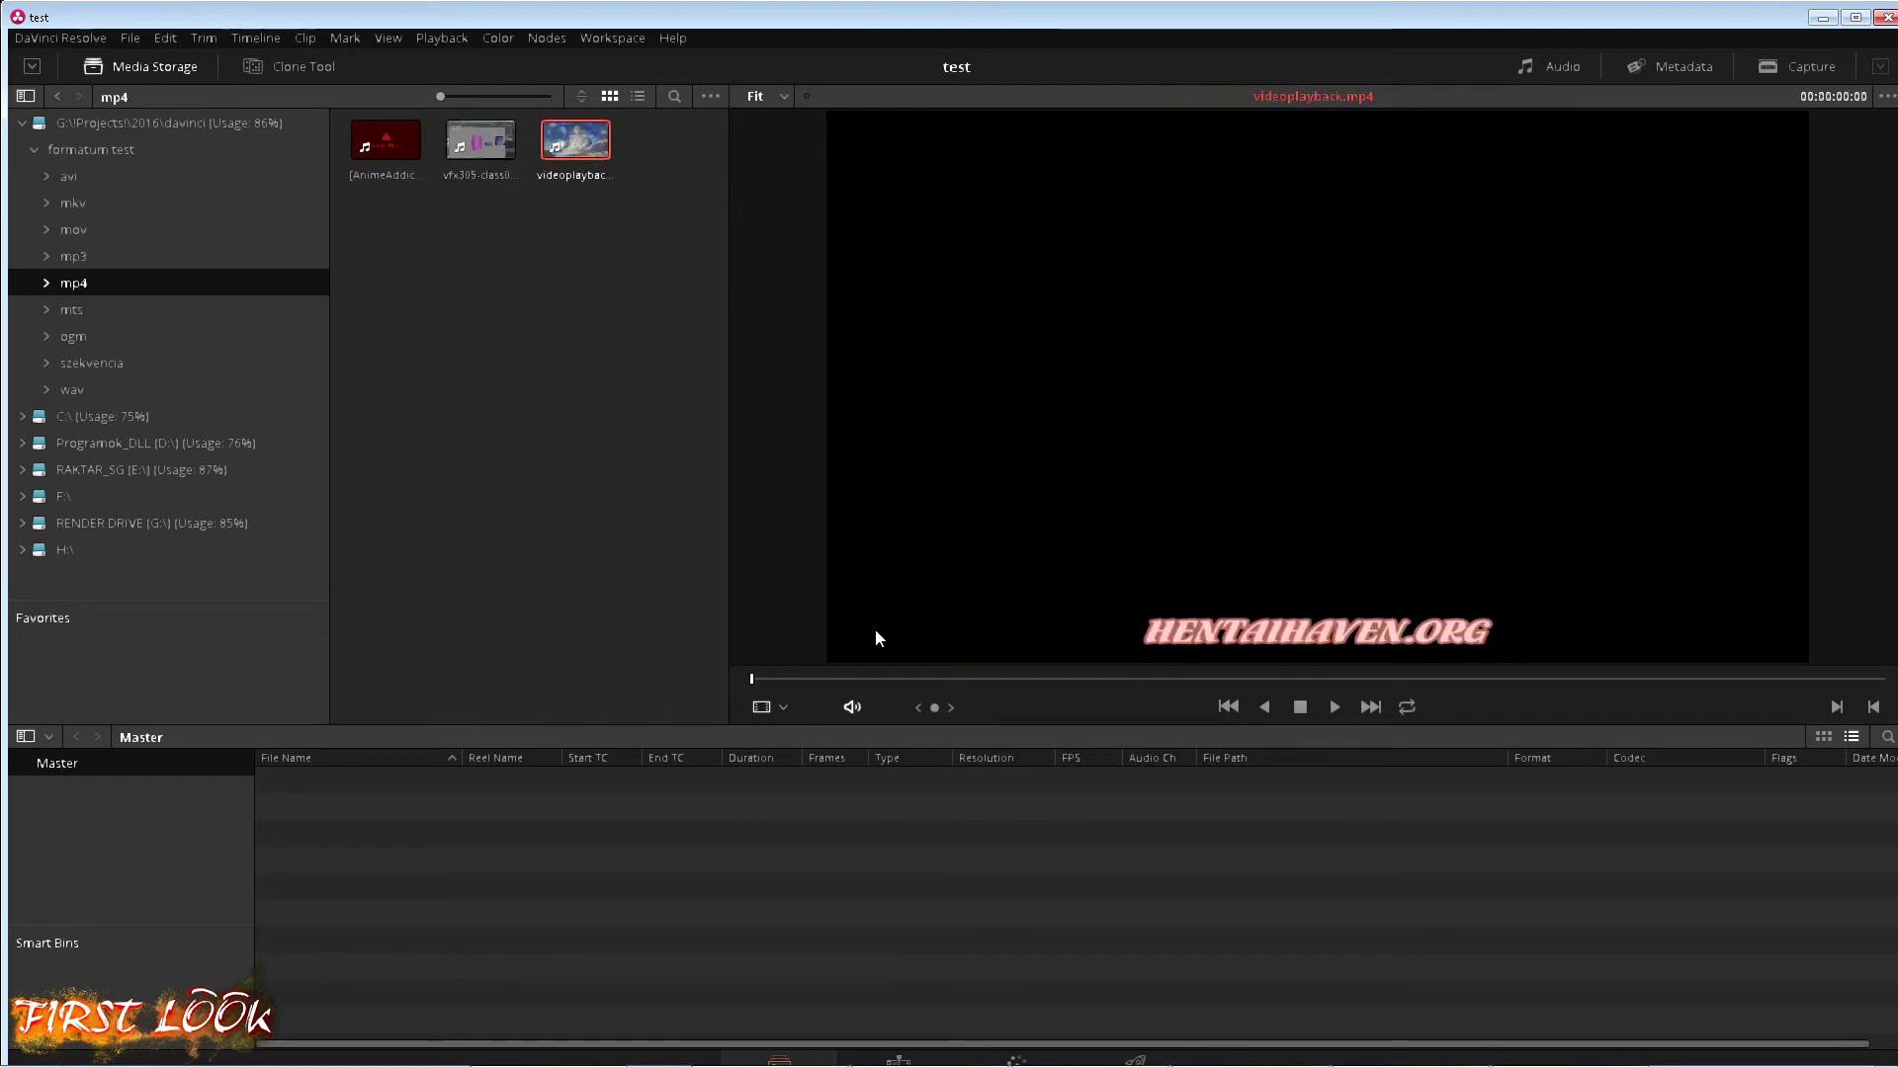
pyautogui.click(810, 680)
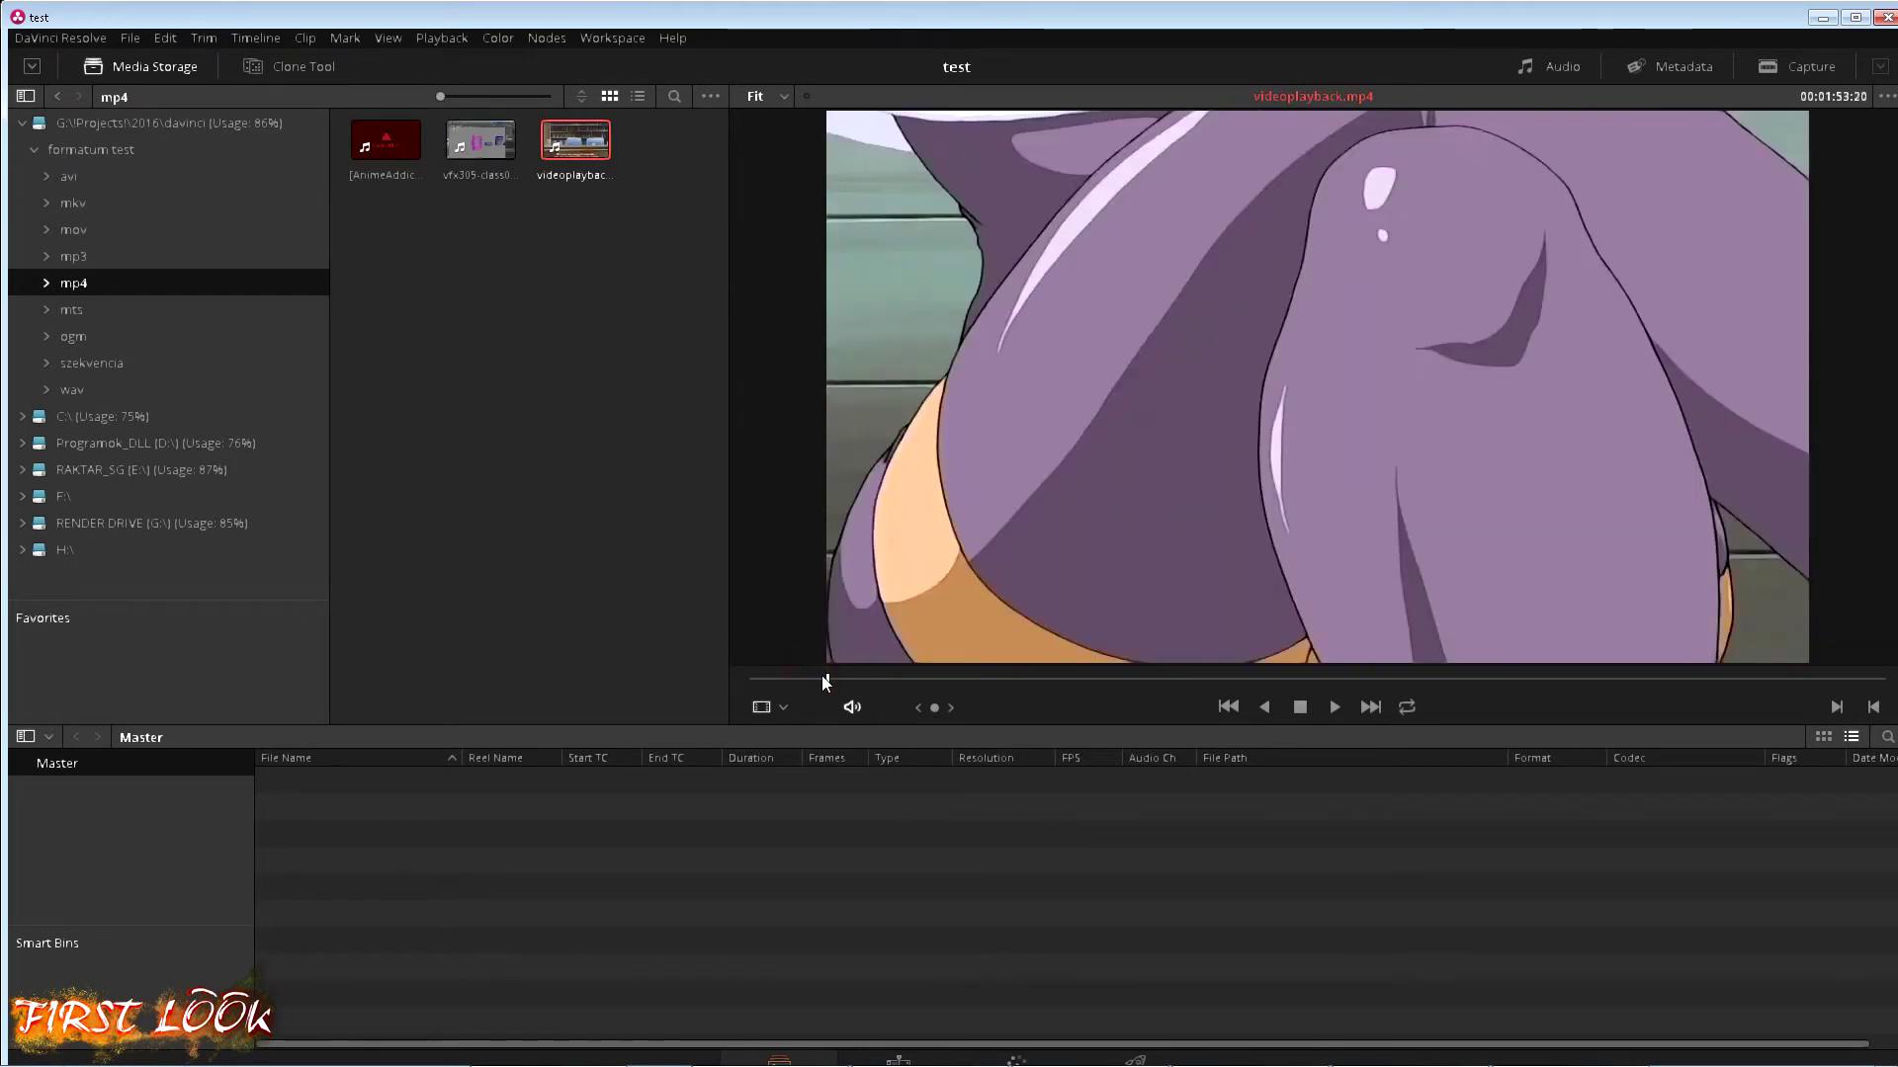
pyautogui.moveTo(810, 679); pyautogui.dragTo(827, 679)
pyautogui.doubleClick(85, 160)
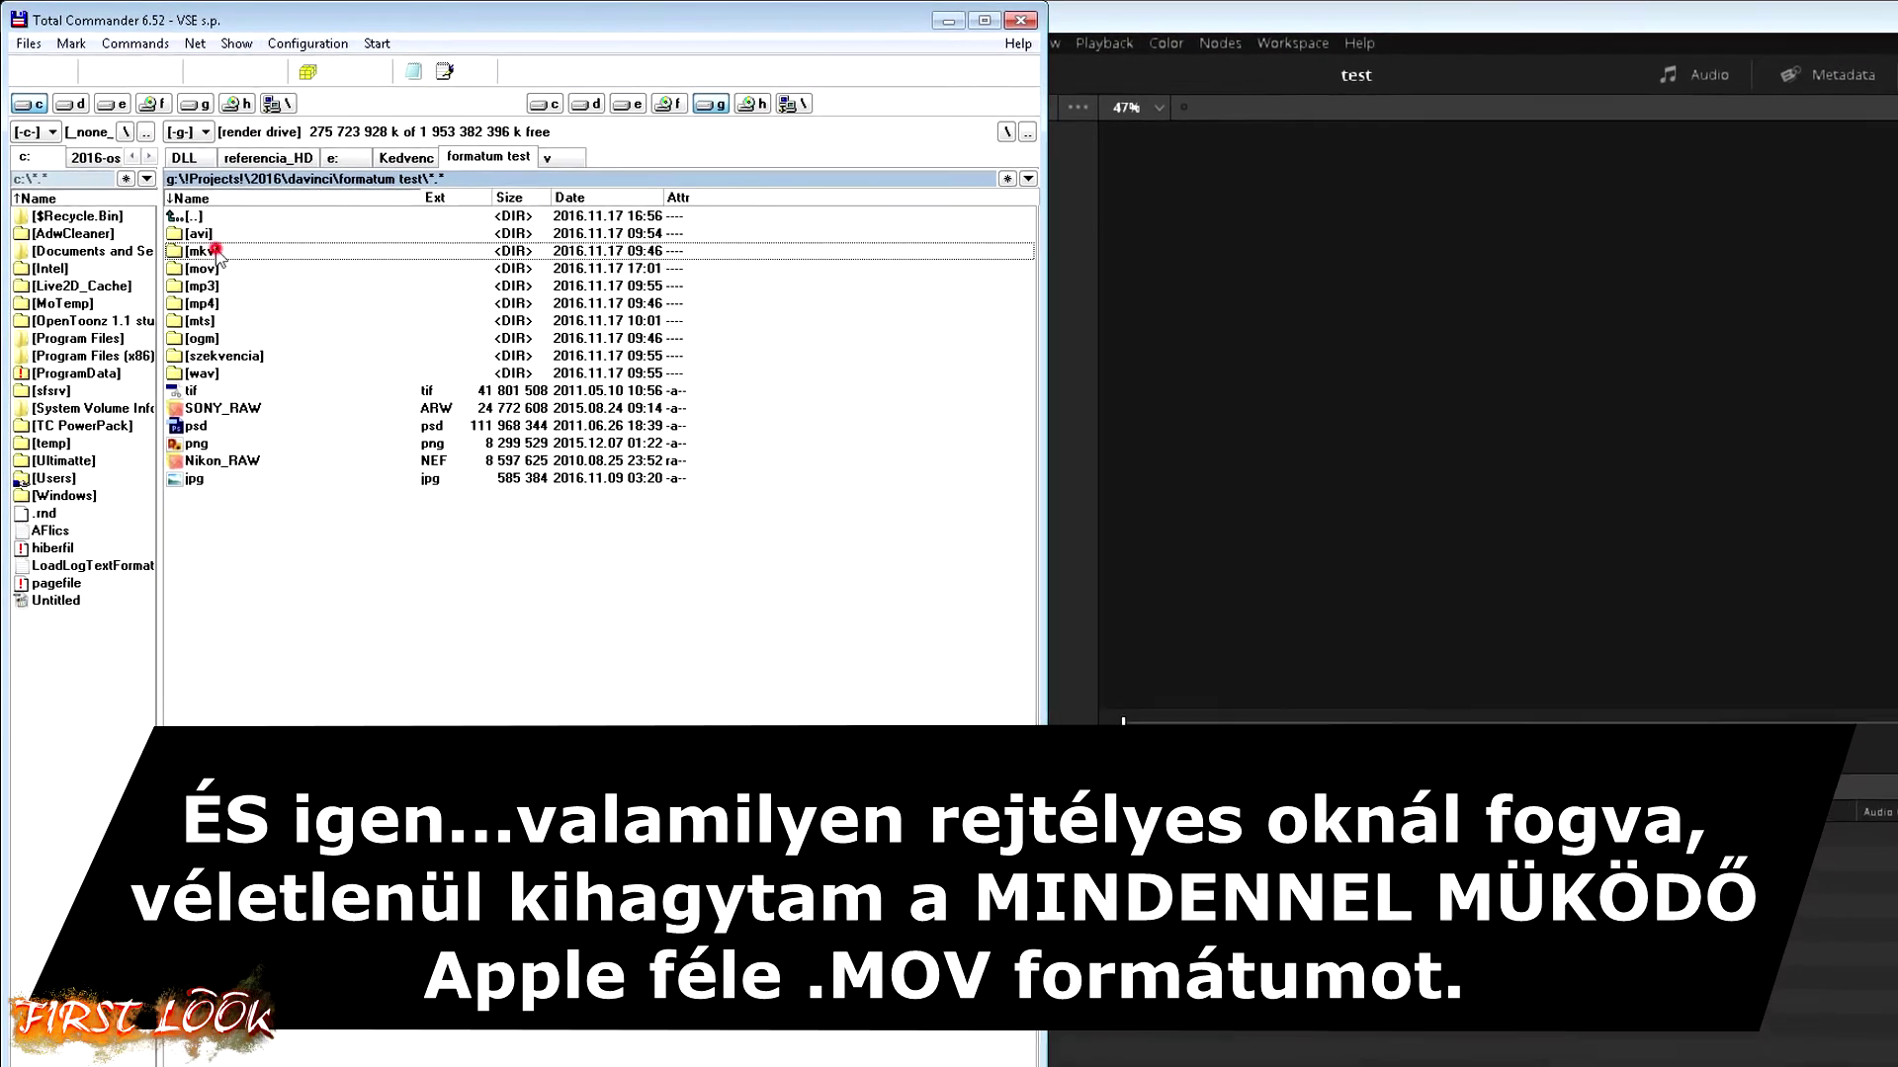
# Point out the mp4, ogm, szekvencia and wav folders, then the tif, RAW, psd, png and jpg files.
pyautogui.click(235, 319)
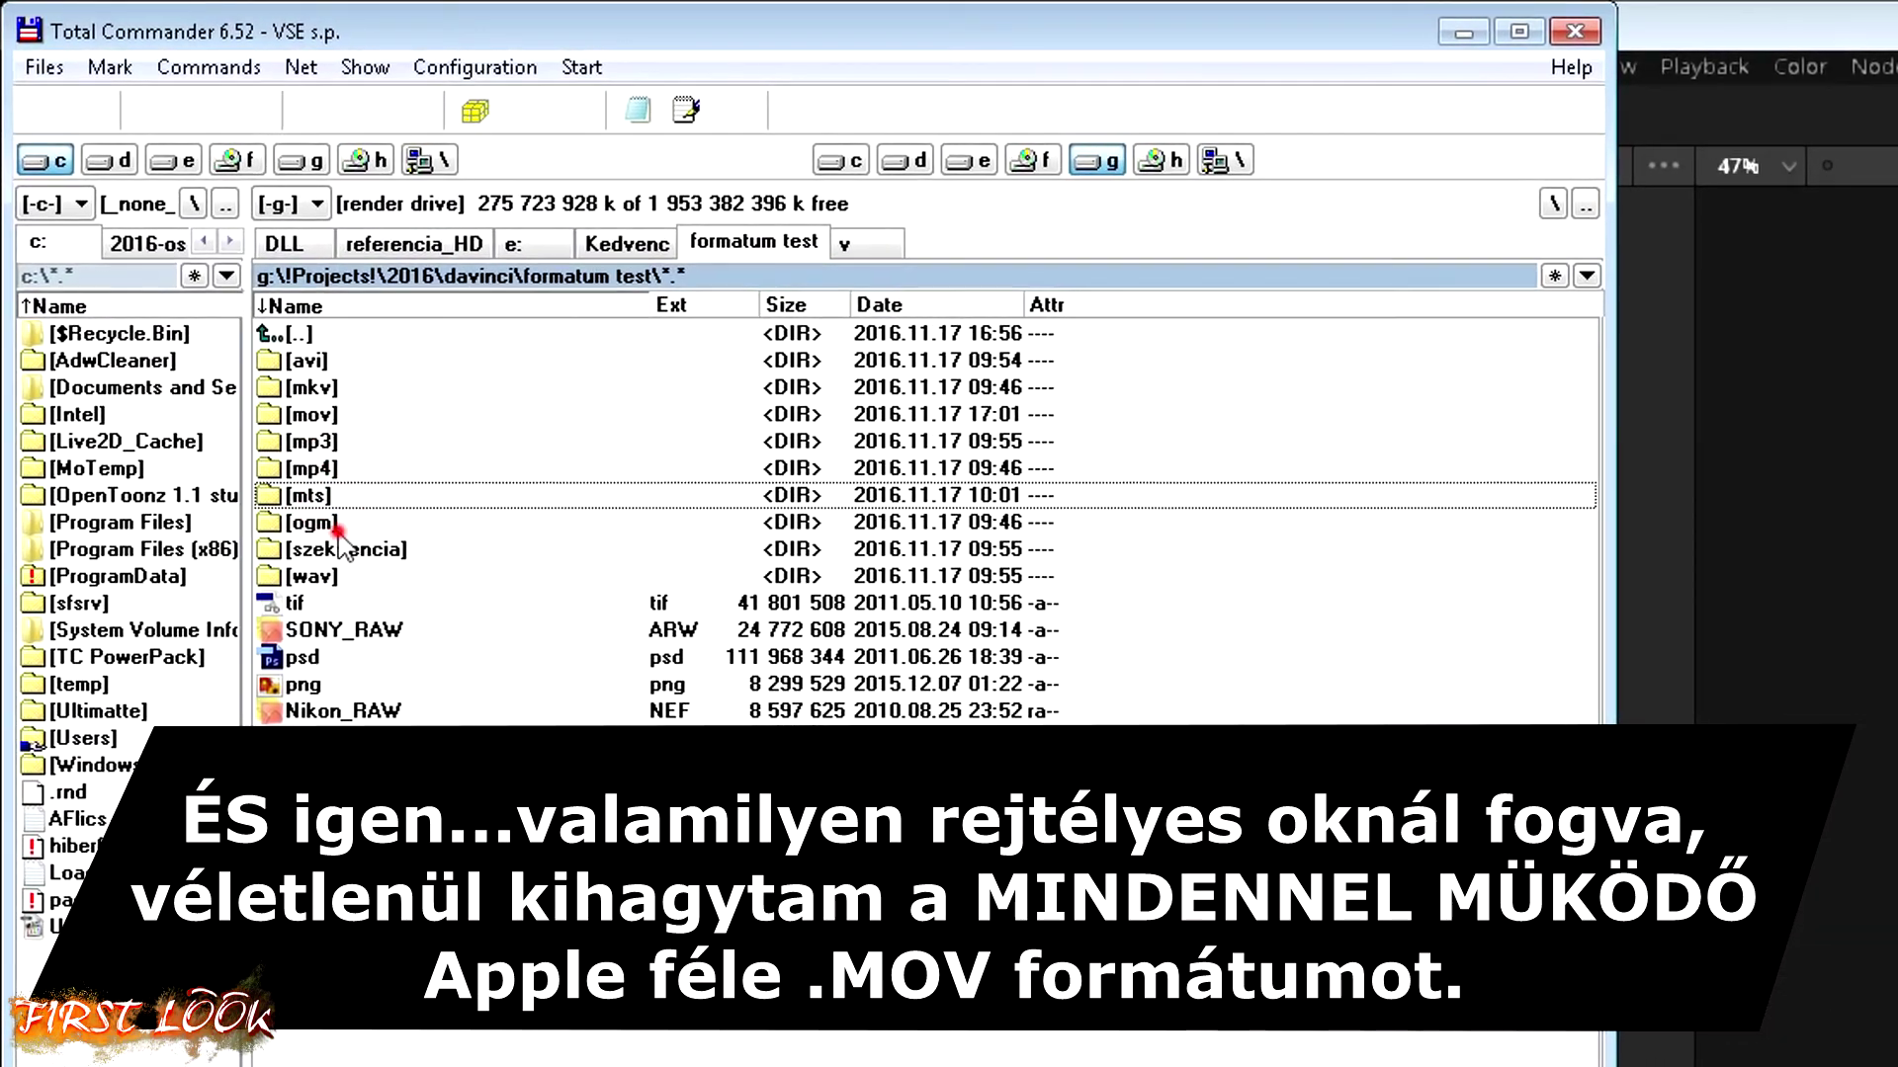
pyautogui.click(282, 435)
pyautogui.click(373, 591)
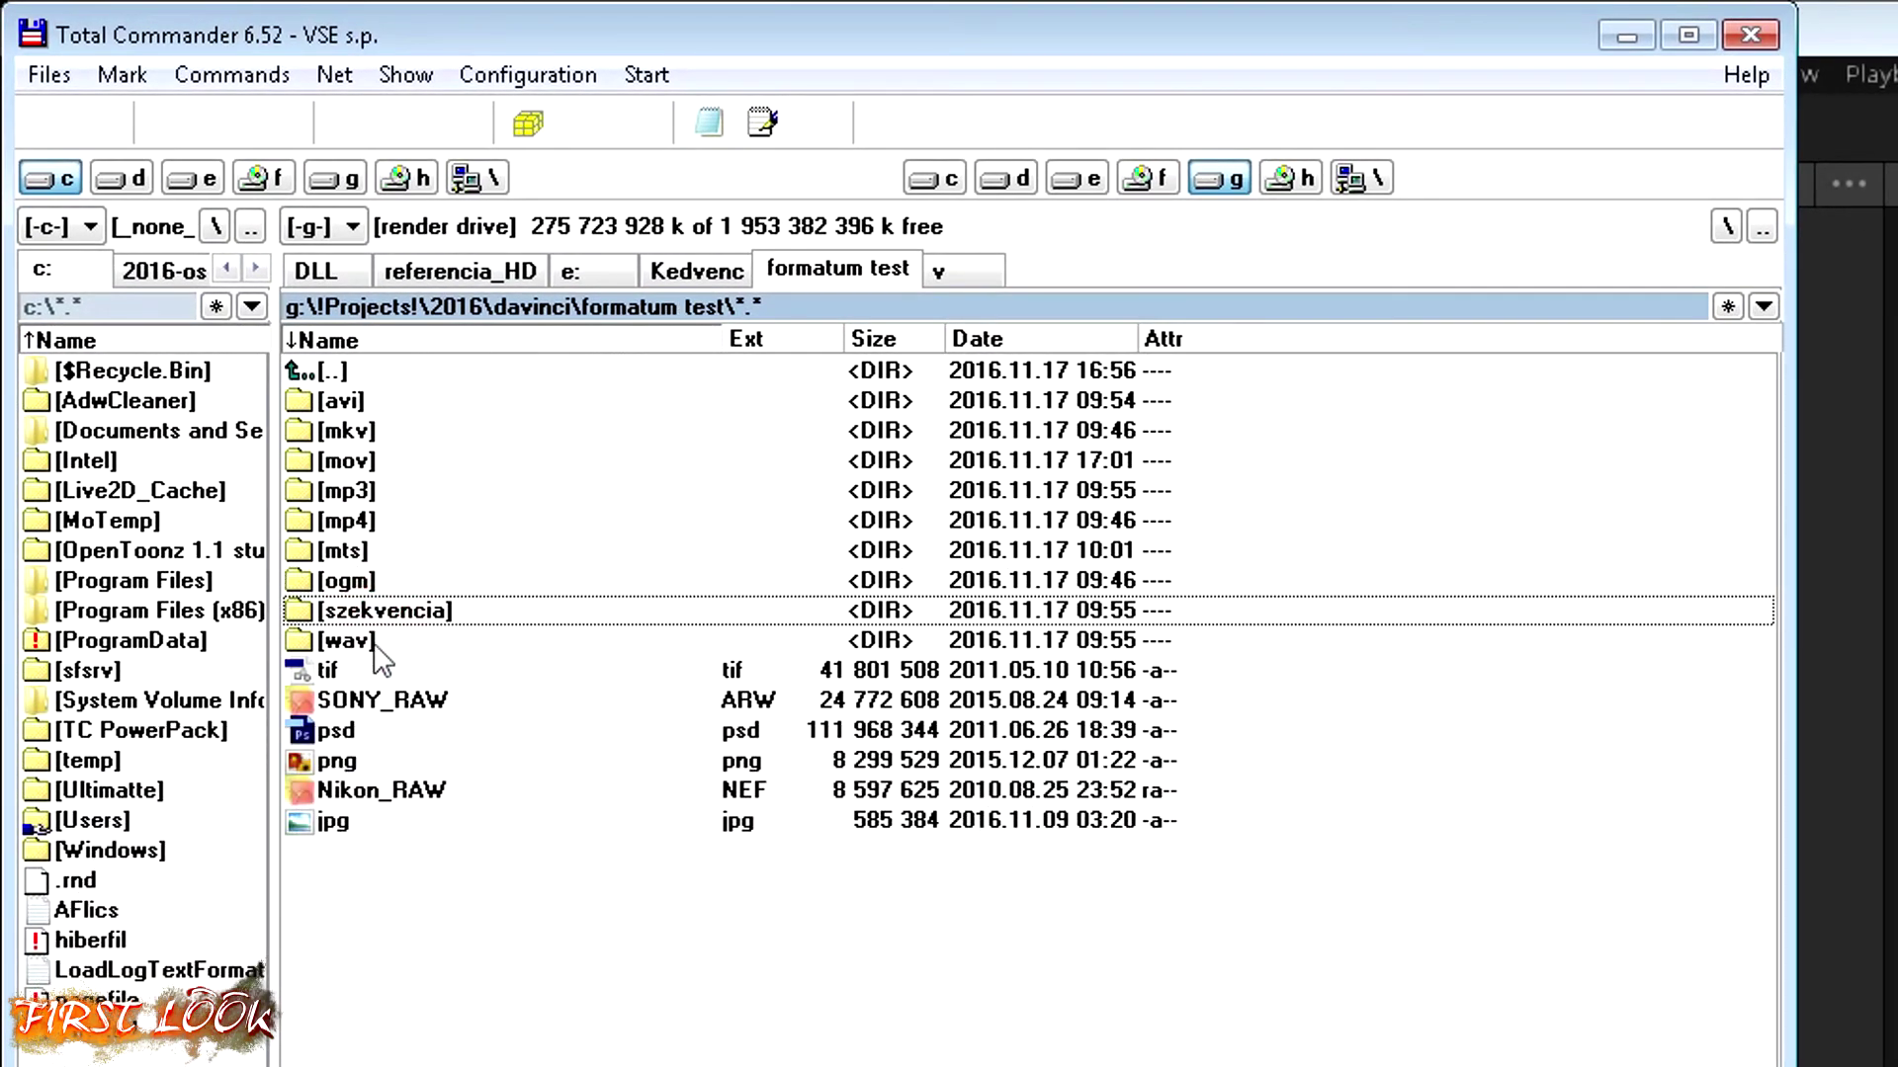
pyautogui.click(376, 642)
pyautogui.click(383, 670)
pyautogui.click(395, 692)
pyautogui.click(375, 732)
pyautogui.click(386, 761)
pyautogui.click(393, 789)
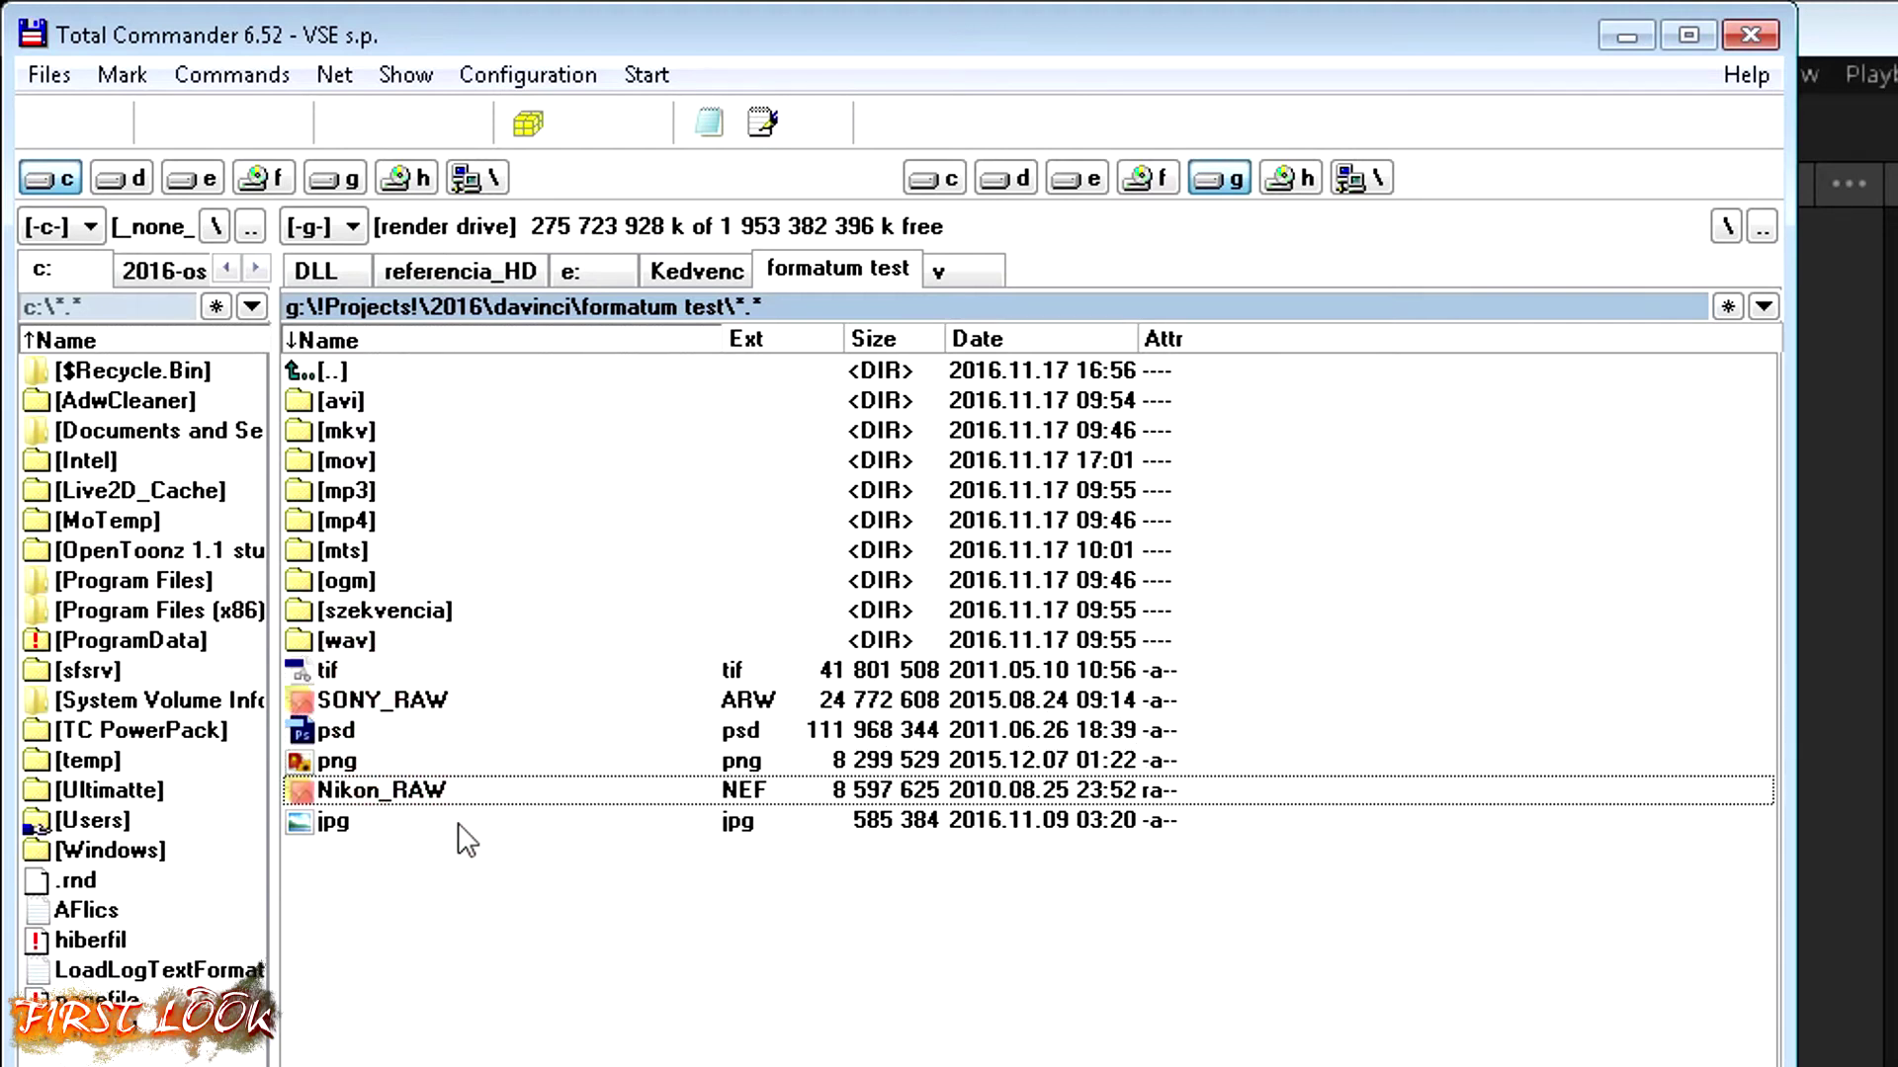
pyautogui.click(394, 826)
# Maximize DaVinci Resolve and expand davinci > formatum test in Media Storage.
pyautogui.hotkey('alt', 'Tab')
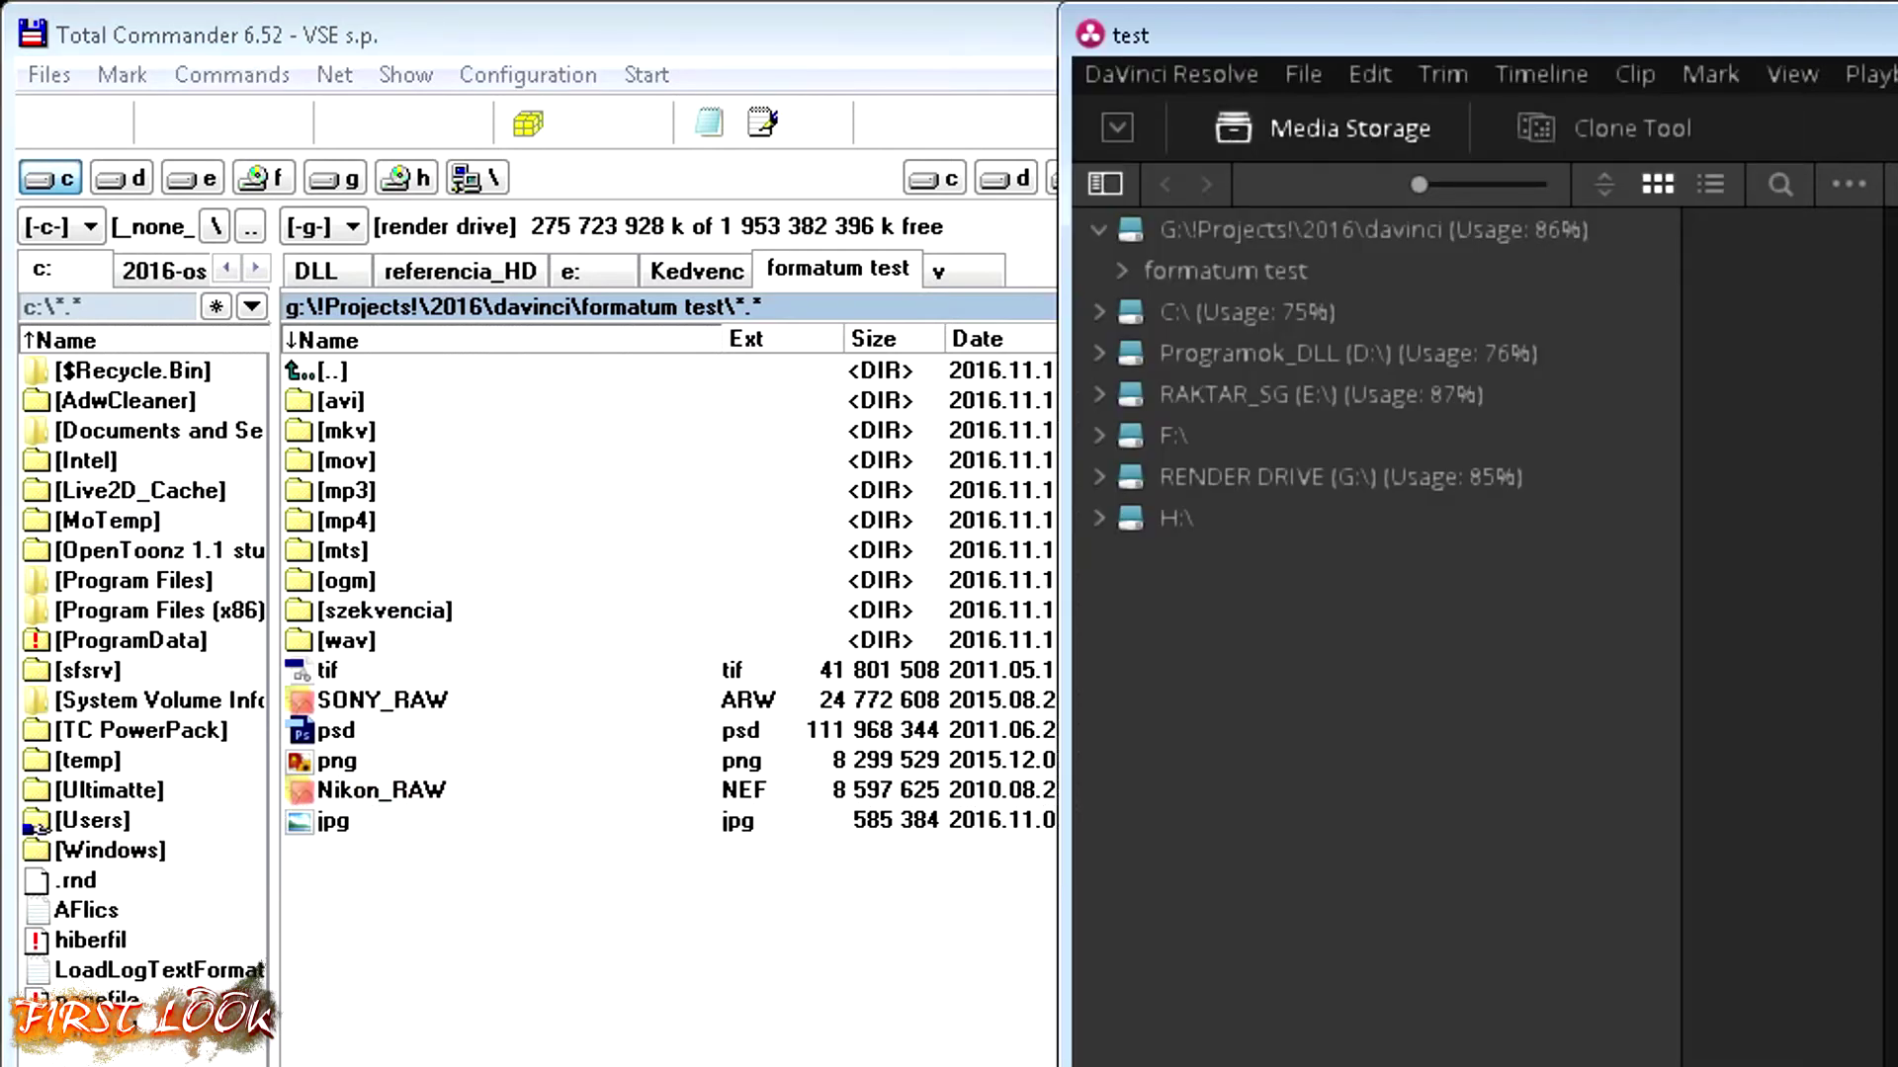
pyautogui.click(1455, 679)
pyautogui.press('super+Up')
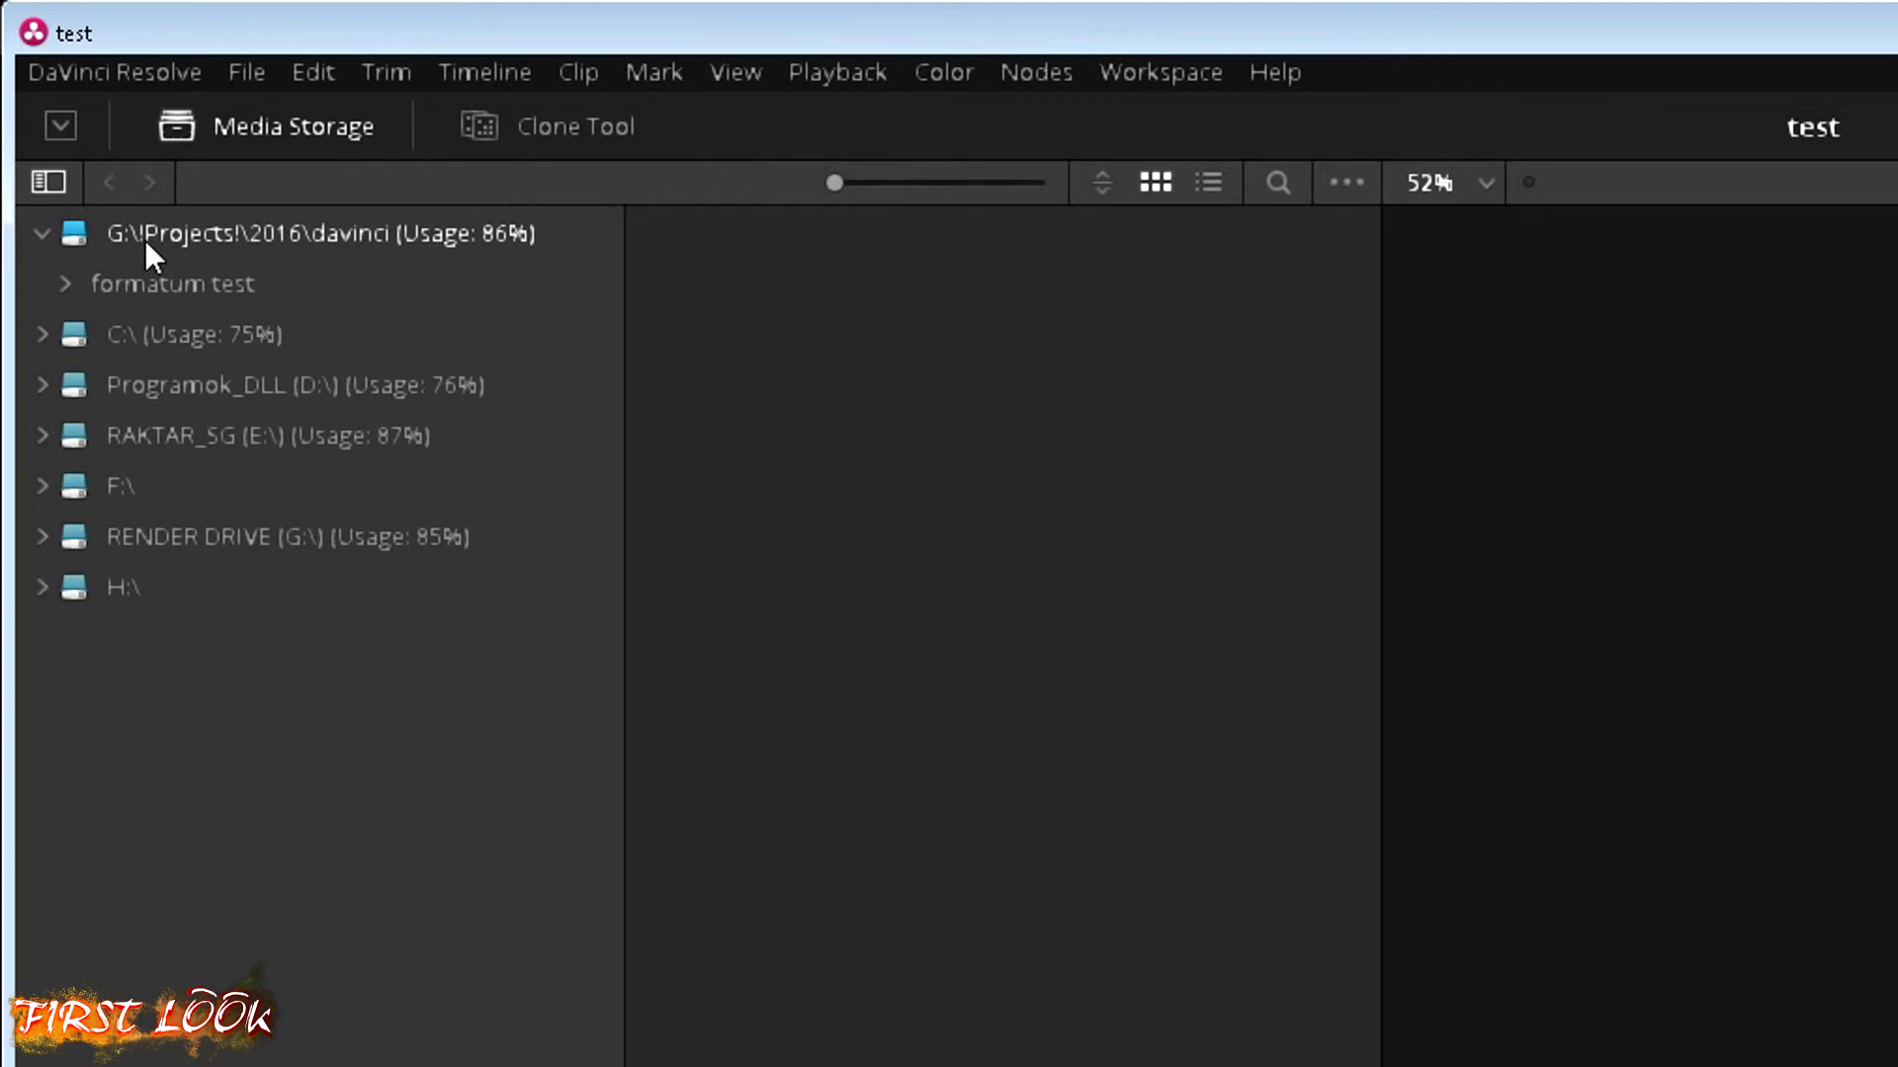
pyautogui.click(148, 238)
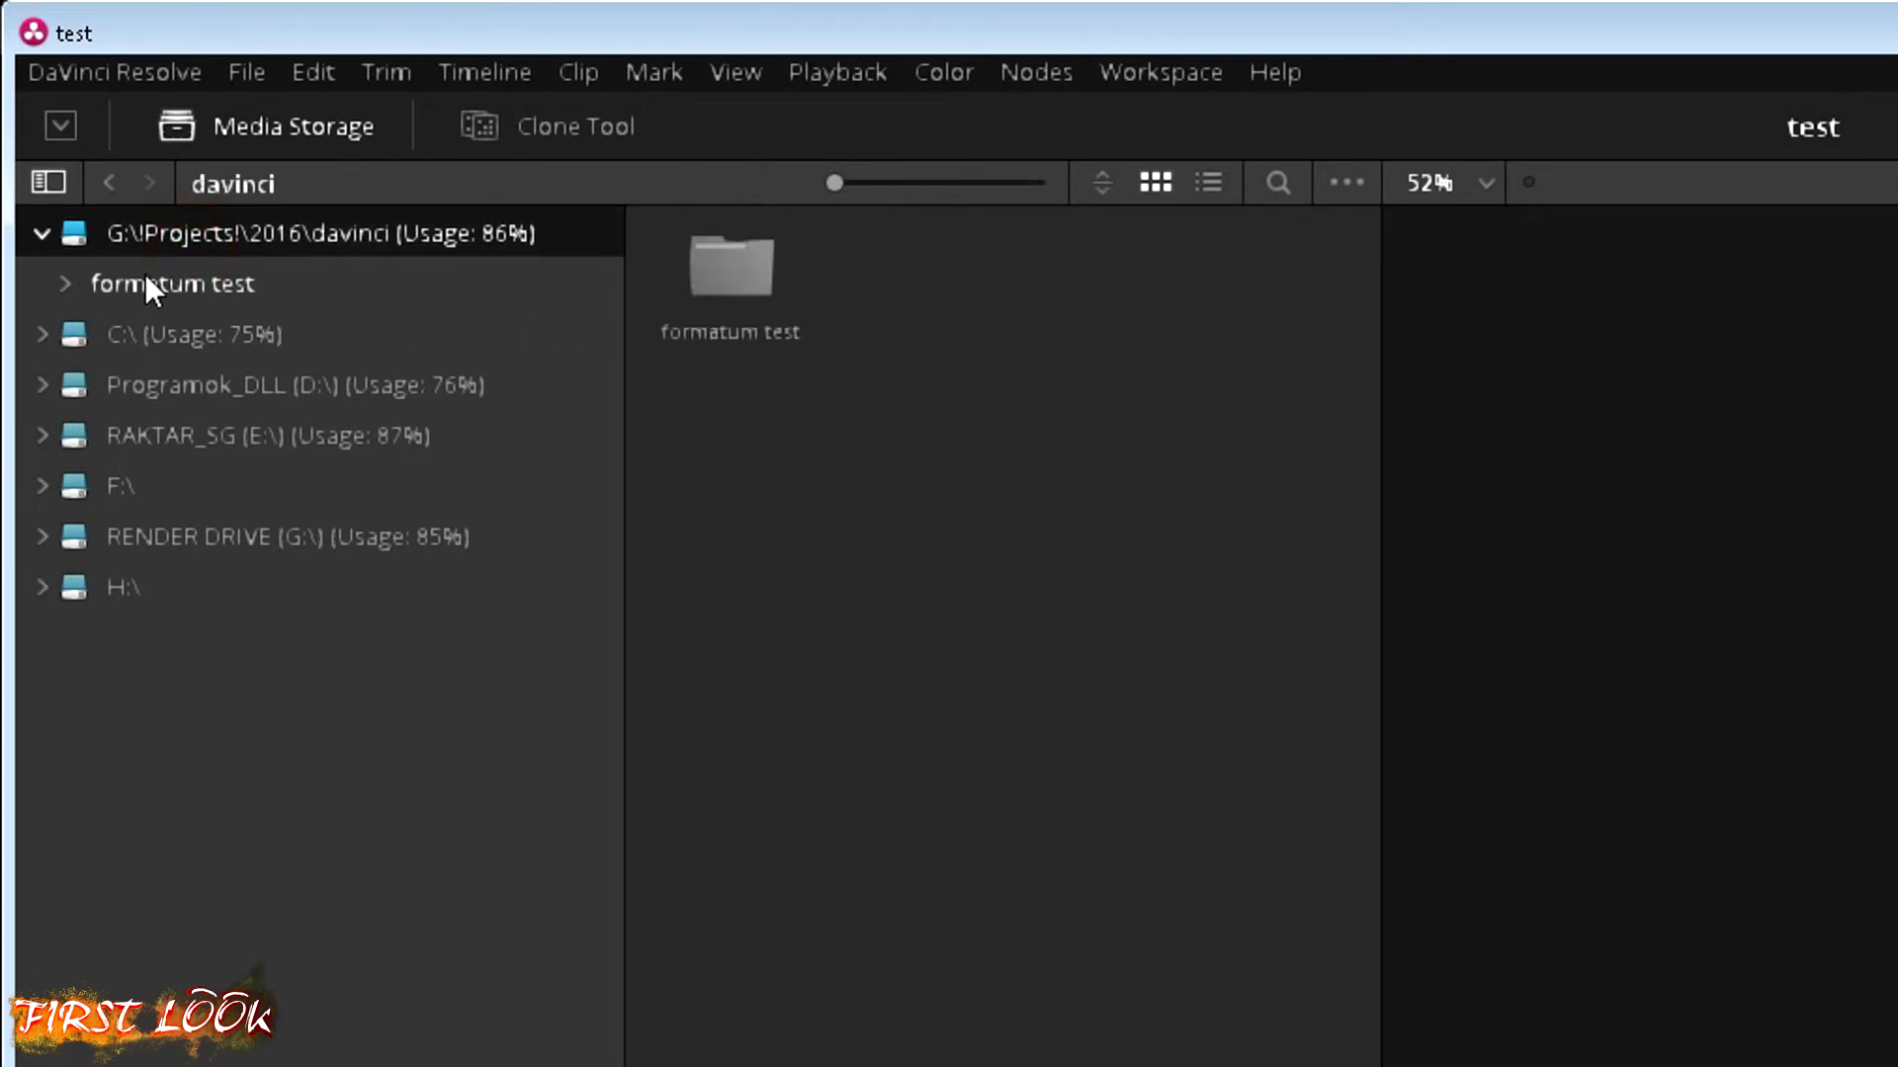
pyautogui.click(67, 282)
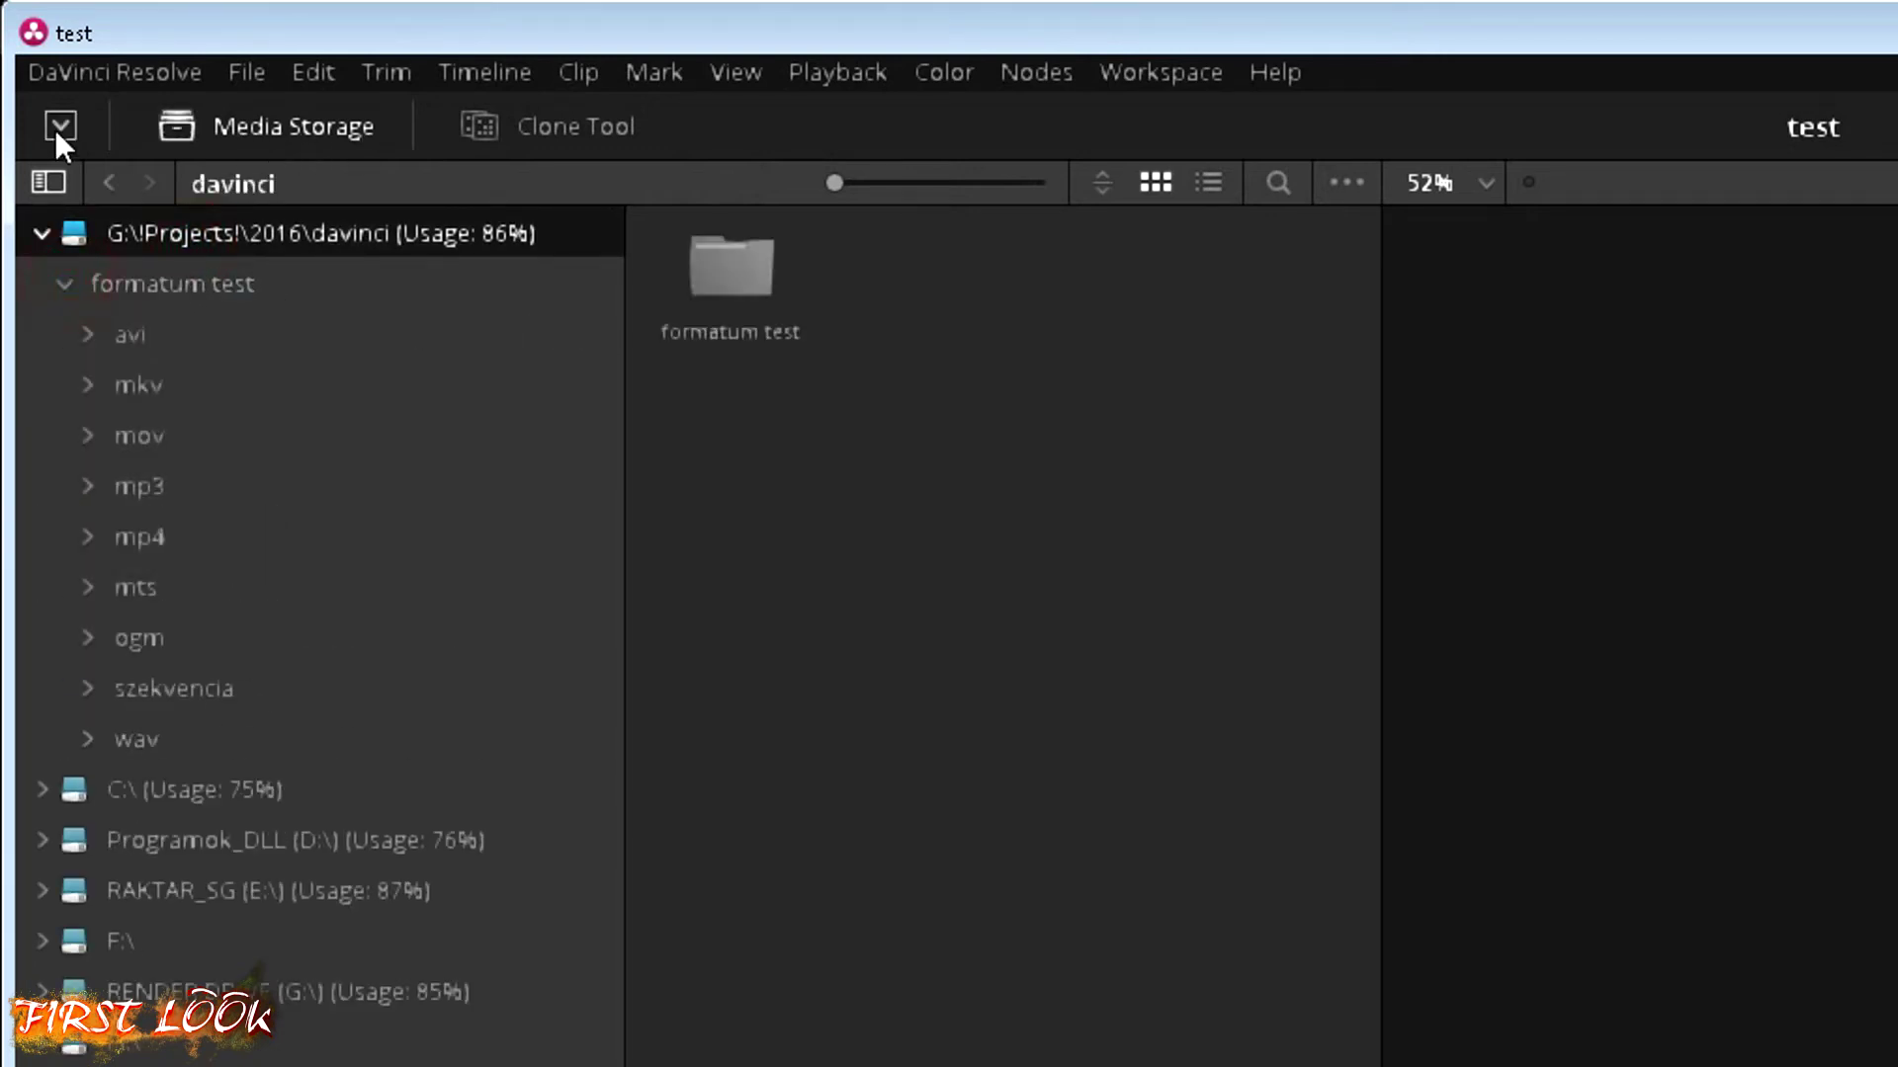
# Browse the avi, mkv, mov and mp3 format subfolders in turn.
pyautogui.click(287, 123)
pyautogui.click(299, 121)
pyautogui.click(151, 330)
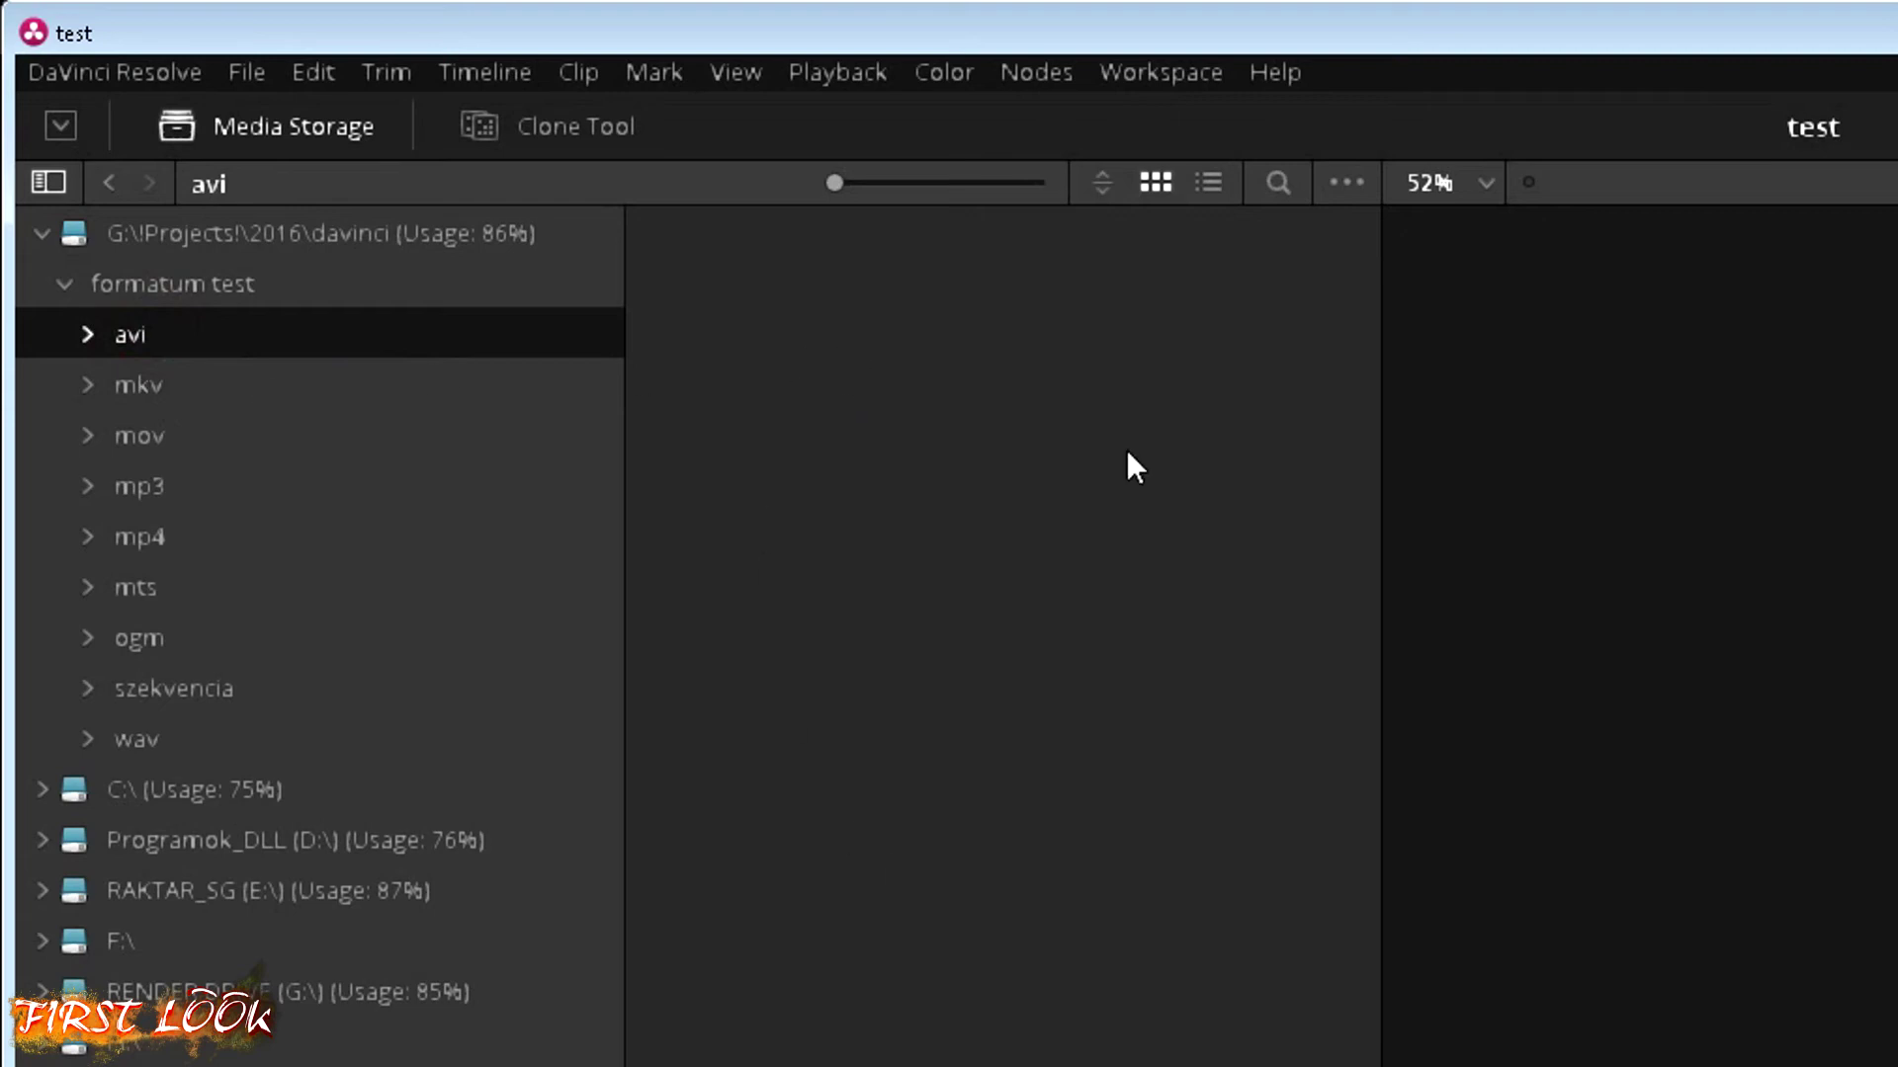
pyautogui.click(248, 384)
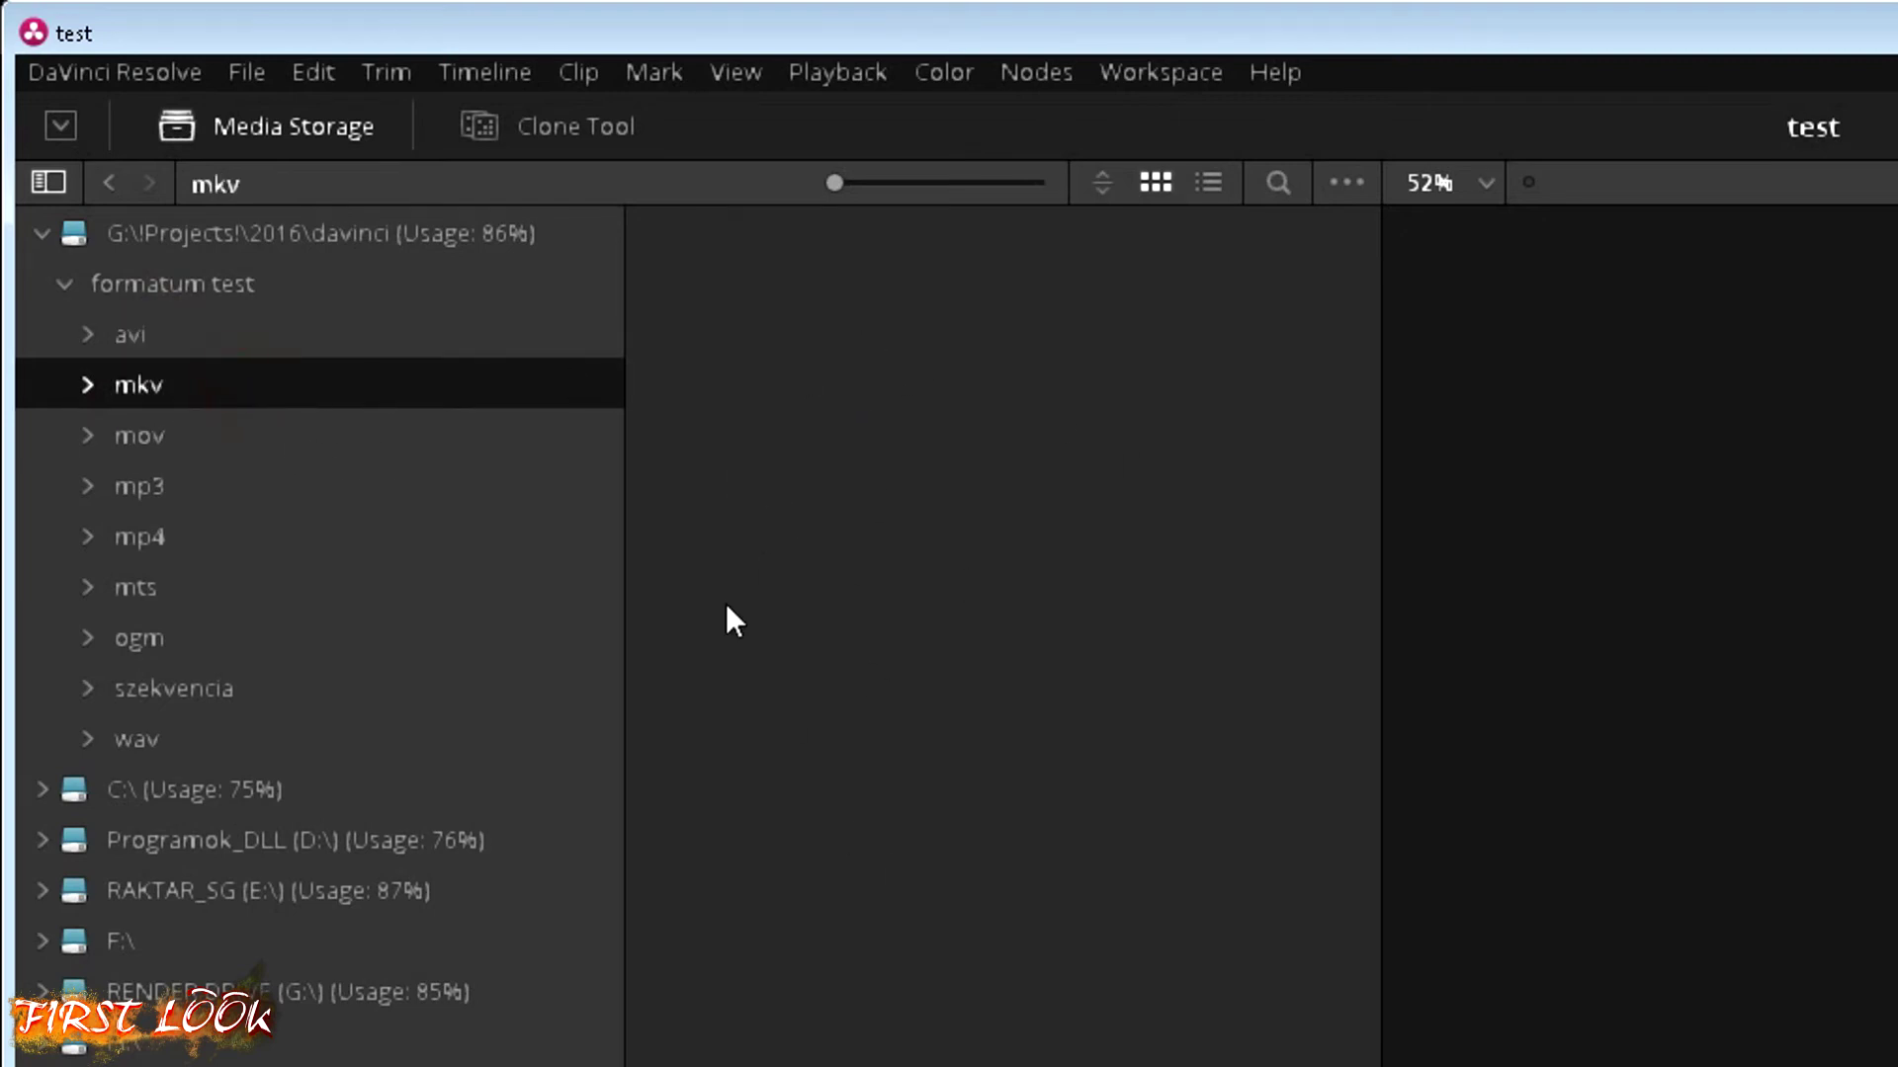
pyautogui.click(165, 432)
pyautogui.click(166, 486)
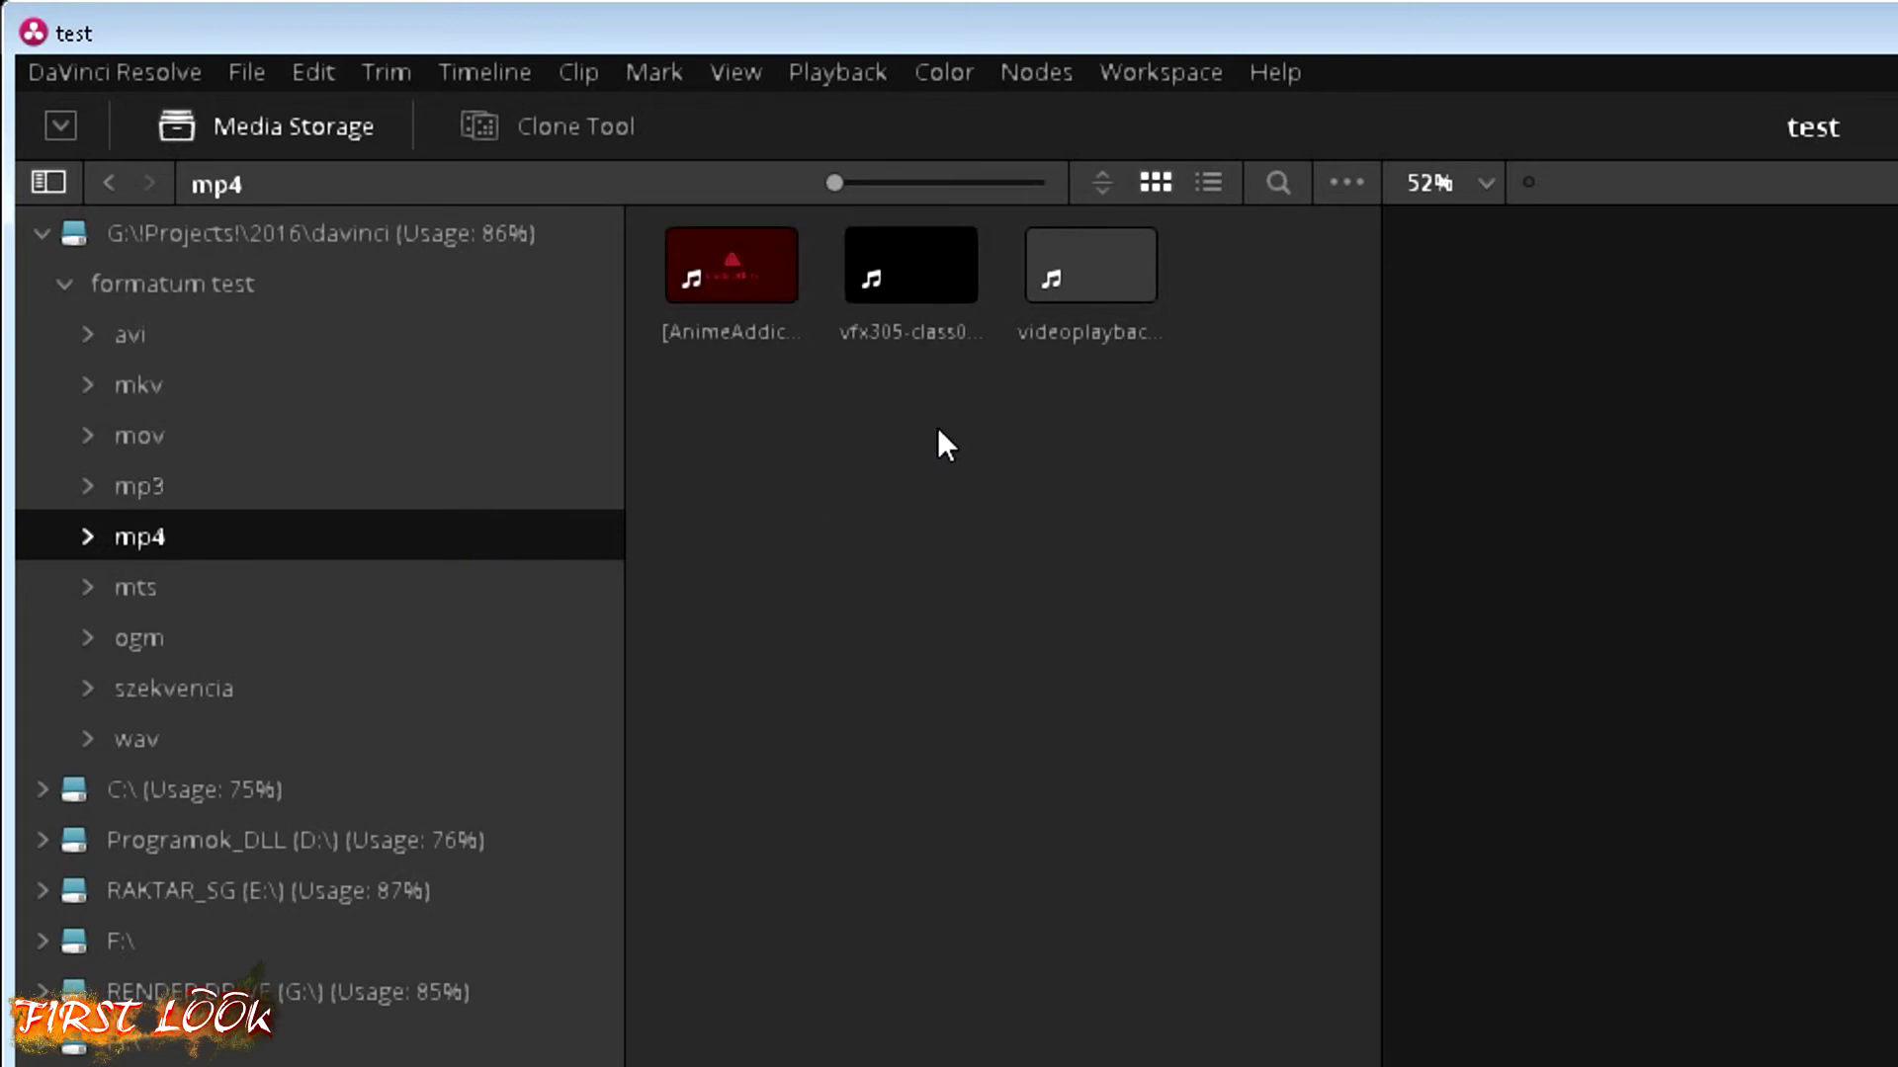
# Preview the three mp4 clips, ending with videoplayback, then load 00068.MTS from the mts folder.
pyautogui.click(751, 249)
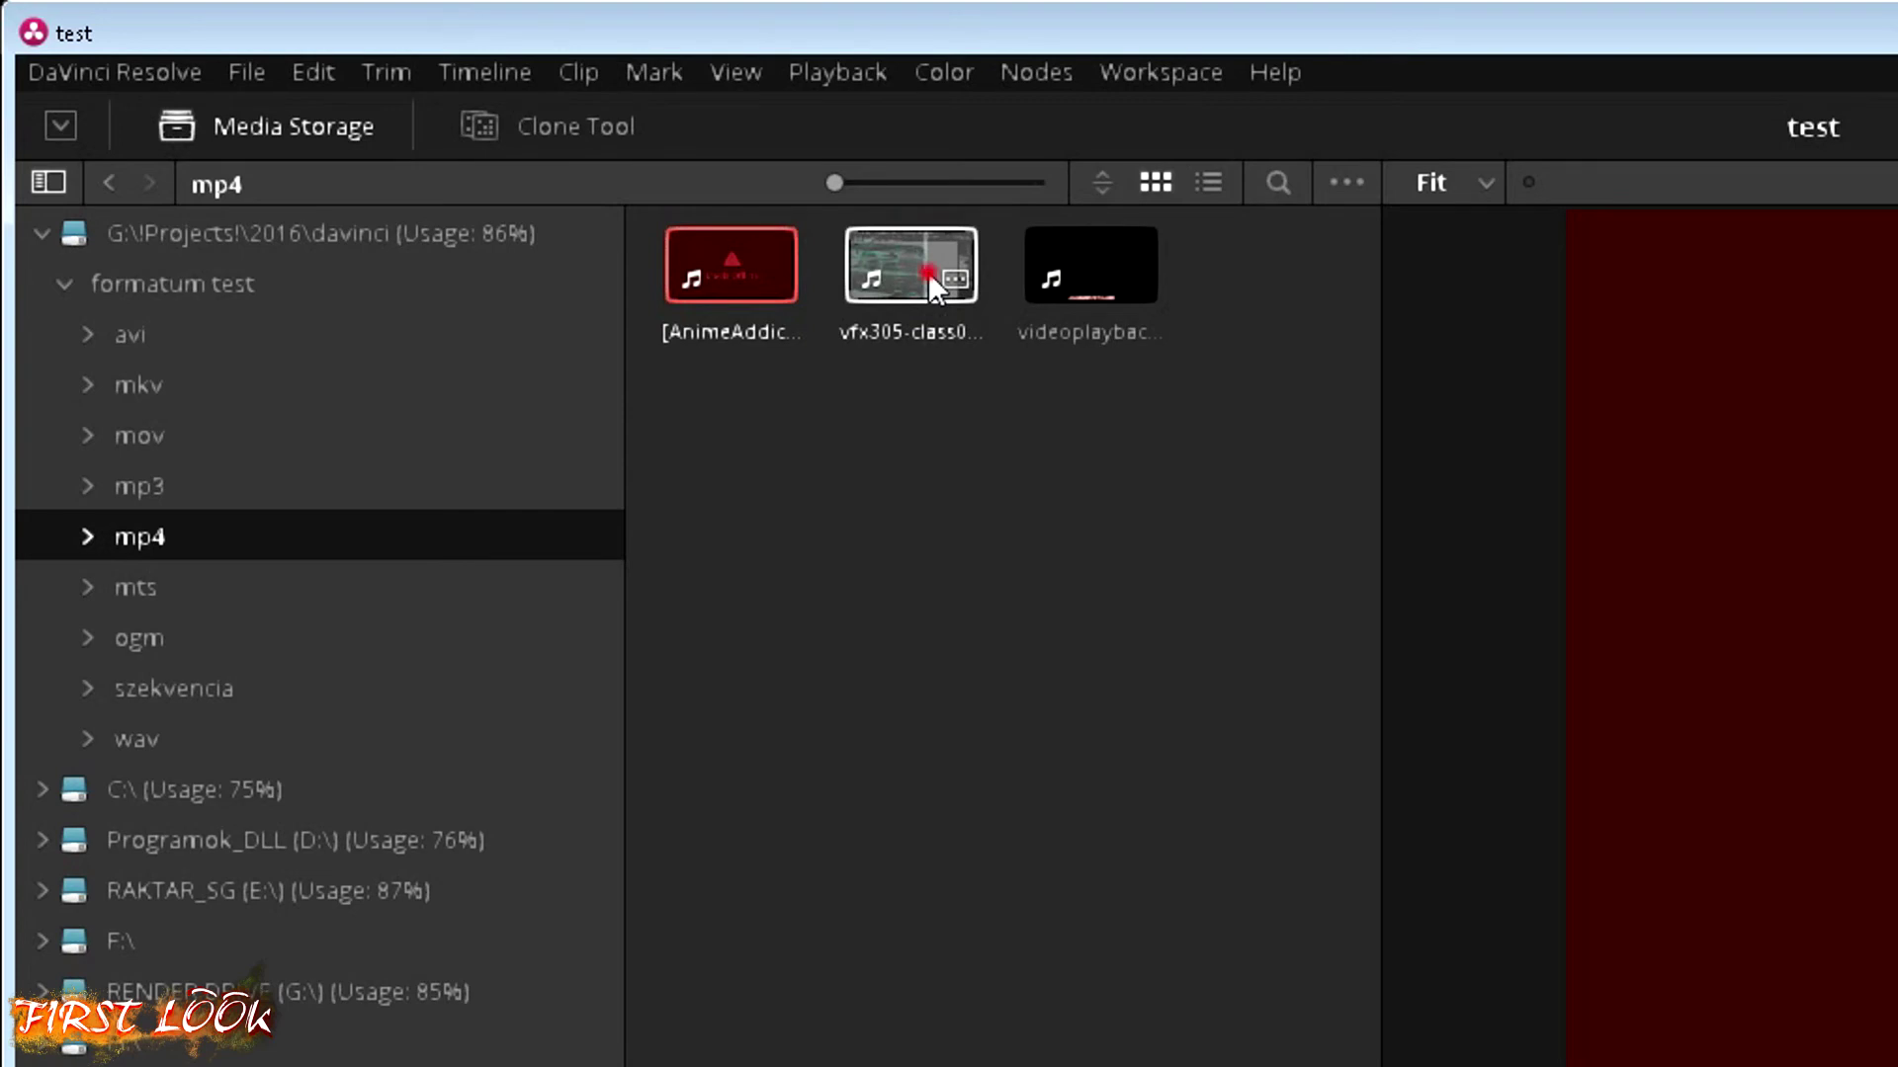
pyautogui.click(928, 271)
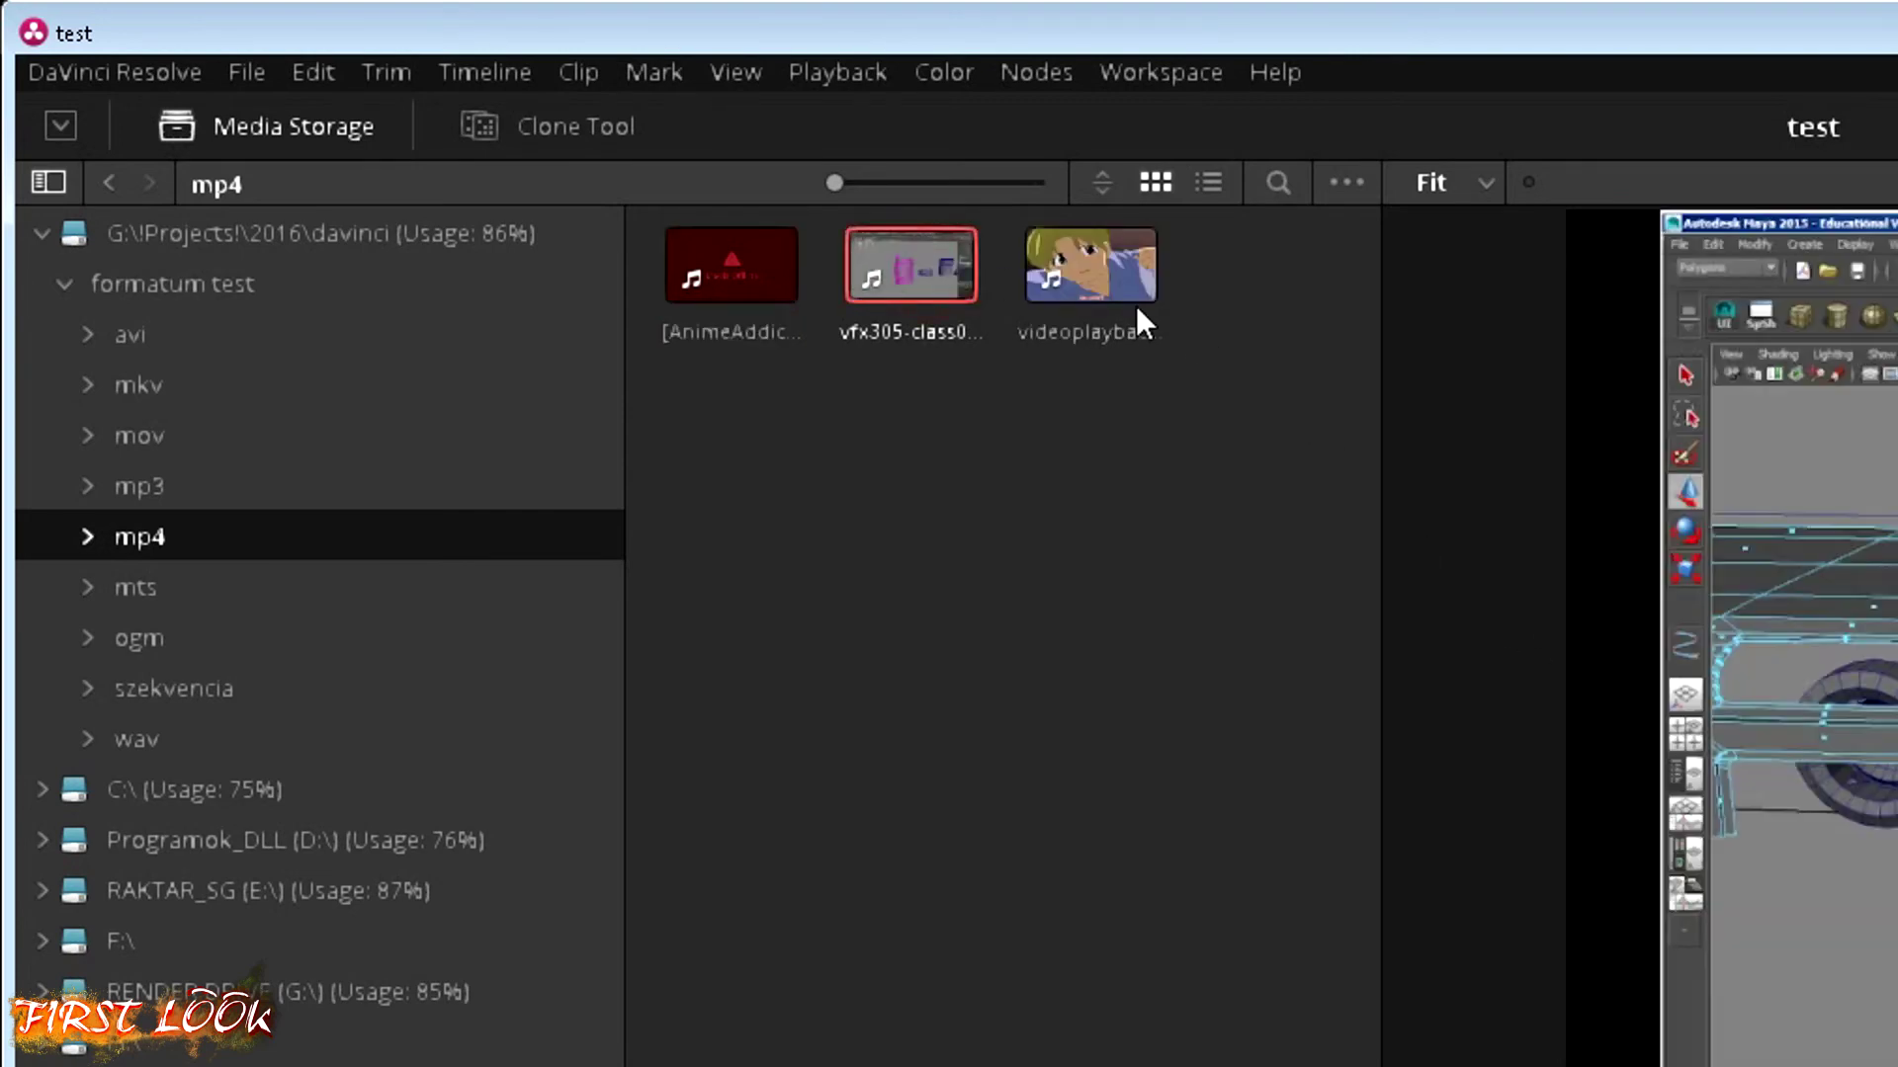
pyautogui.click(1077, 290)
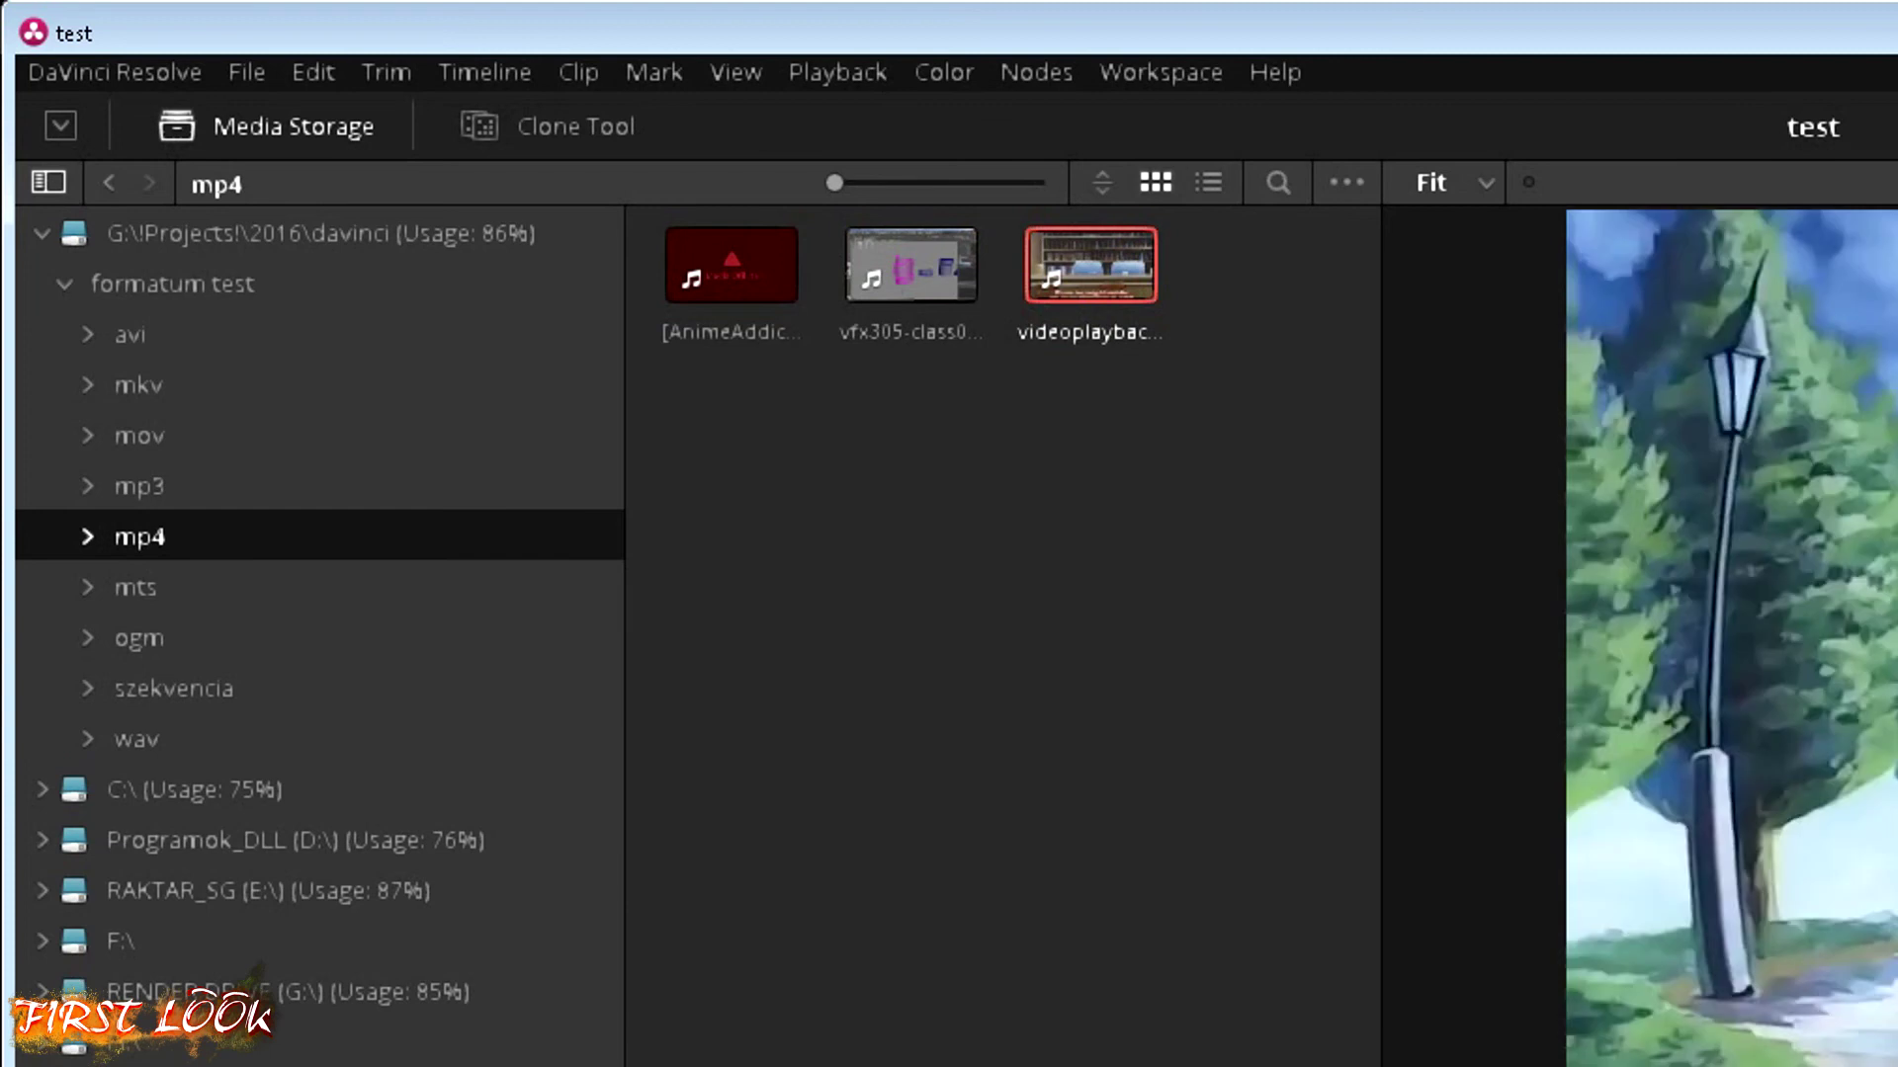
pyautogui.click(187, 573)
pyautogui.click(711, 289)
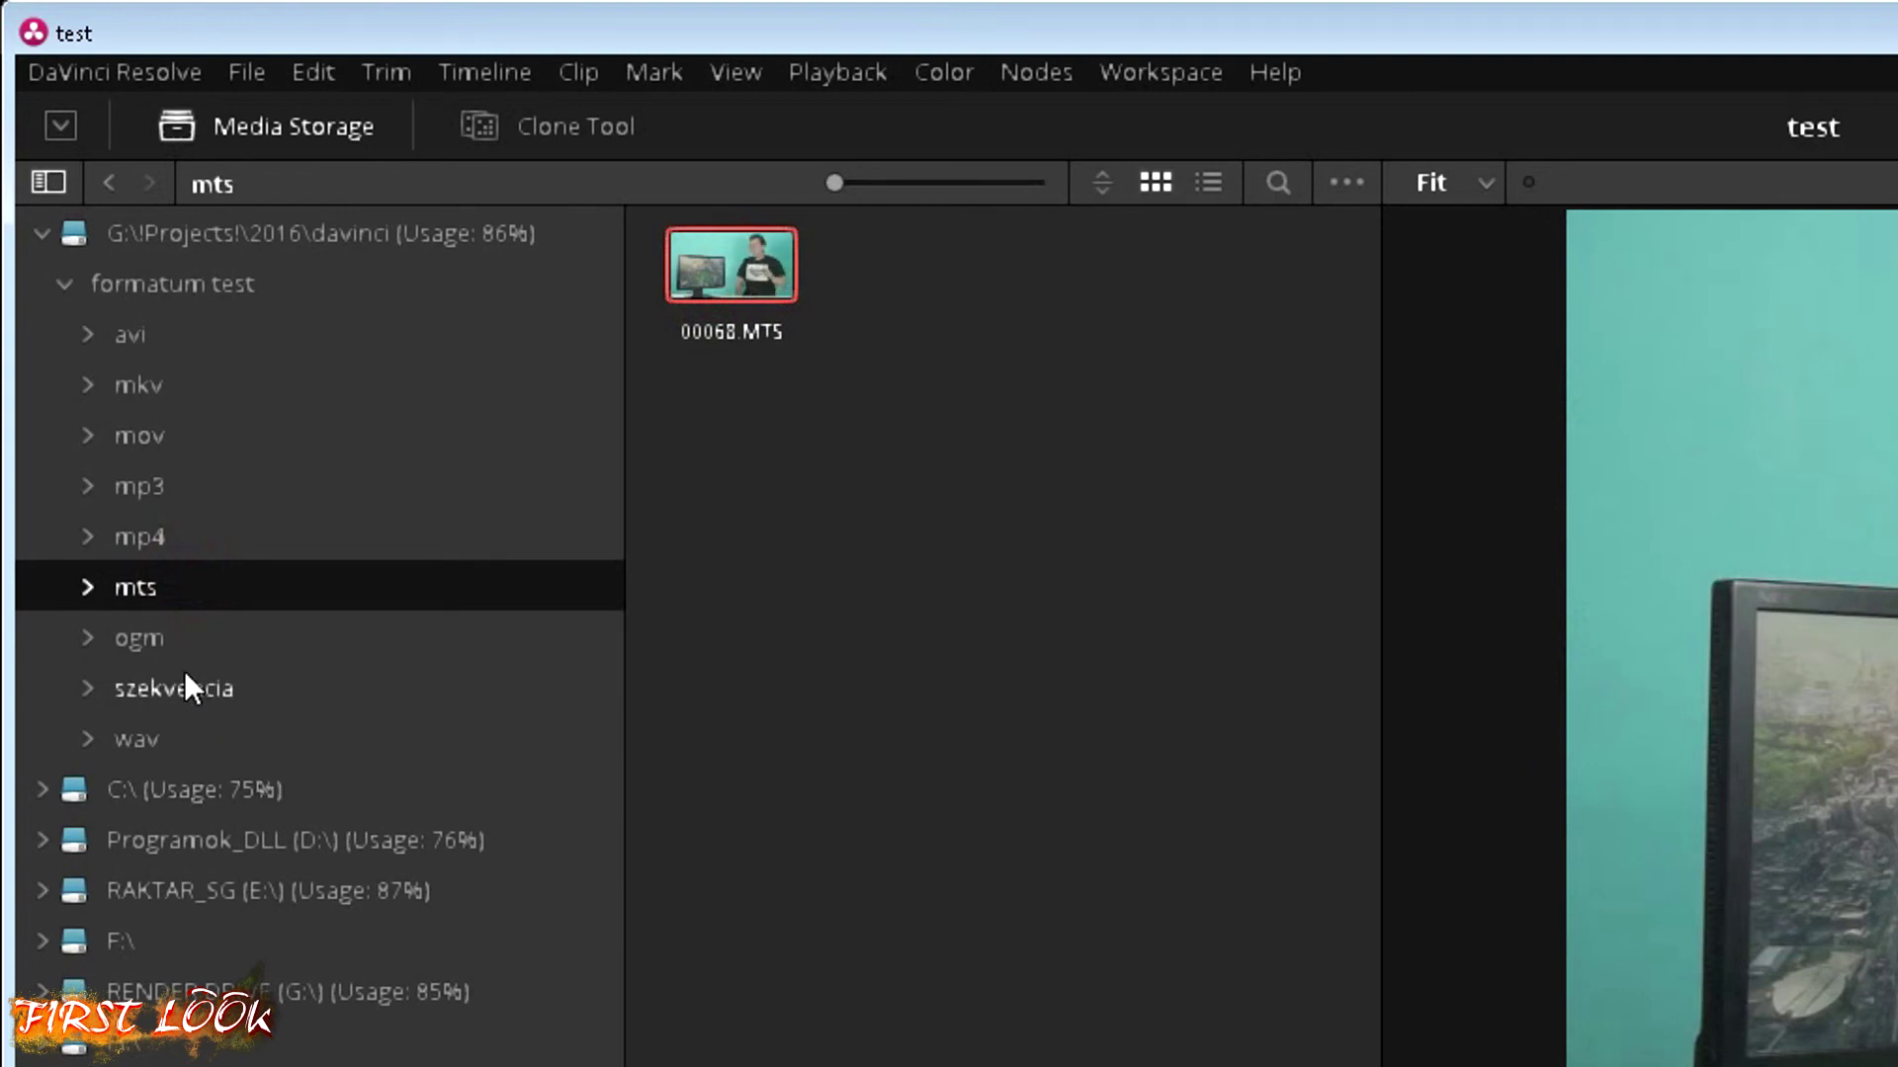
# Check the ogm folder, then preview the szekvencia image sequence and the wav audio clip.
pyautogui.click(157, 636)
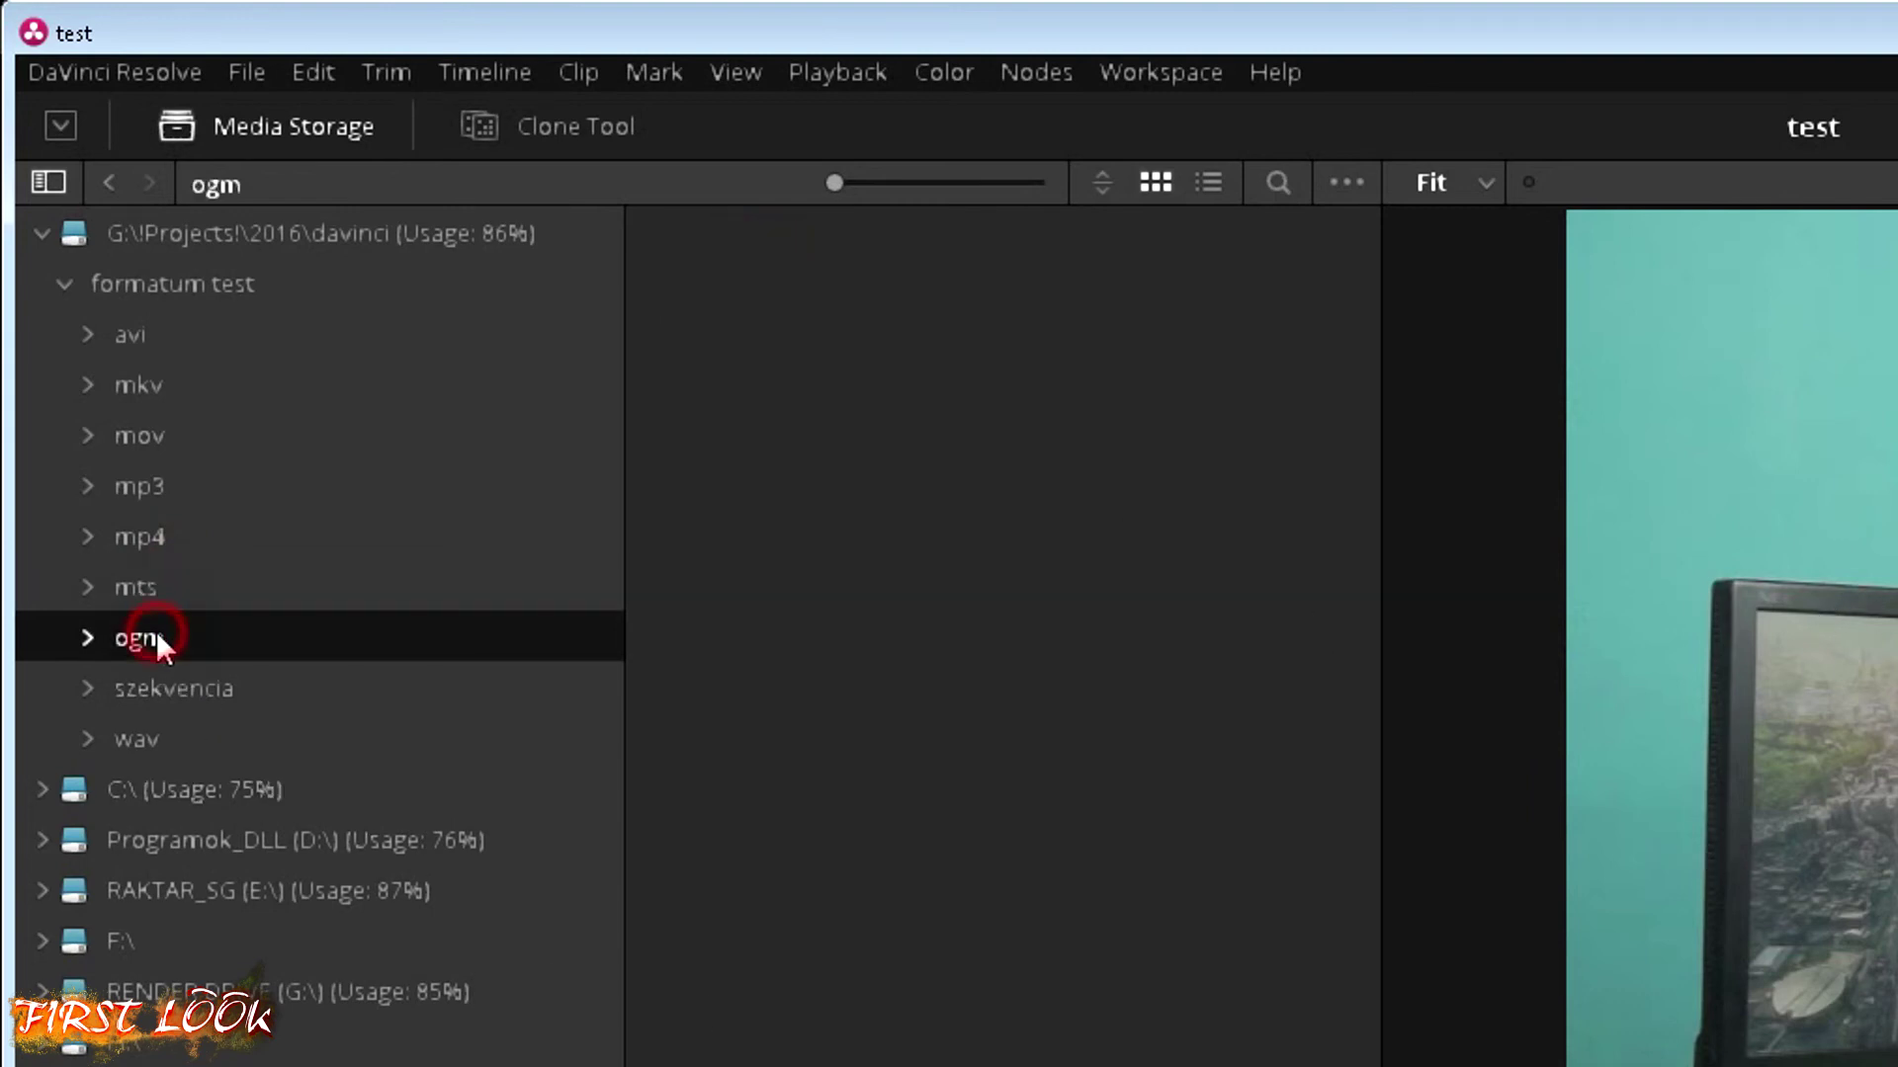
pyautogui.click(201, 690)
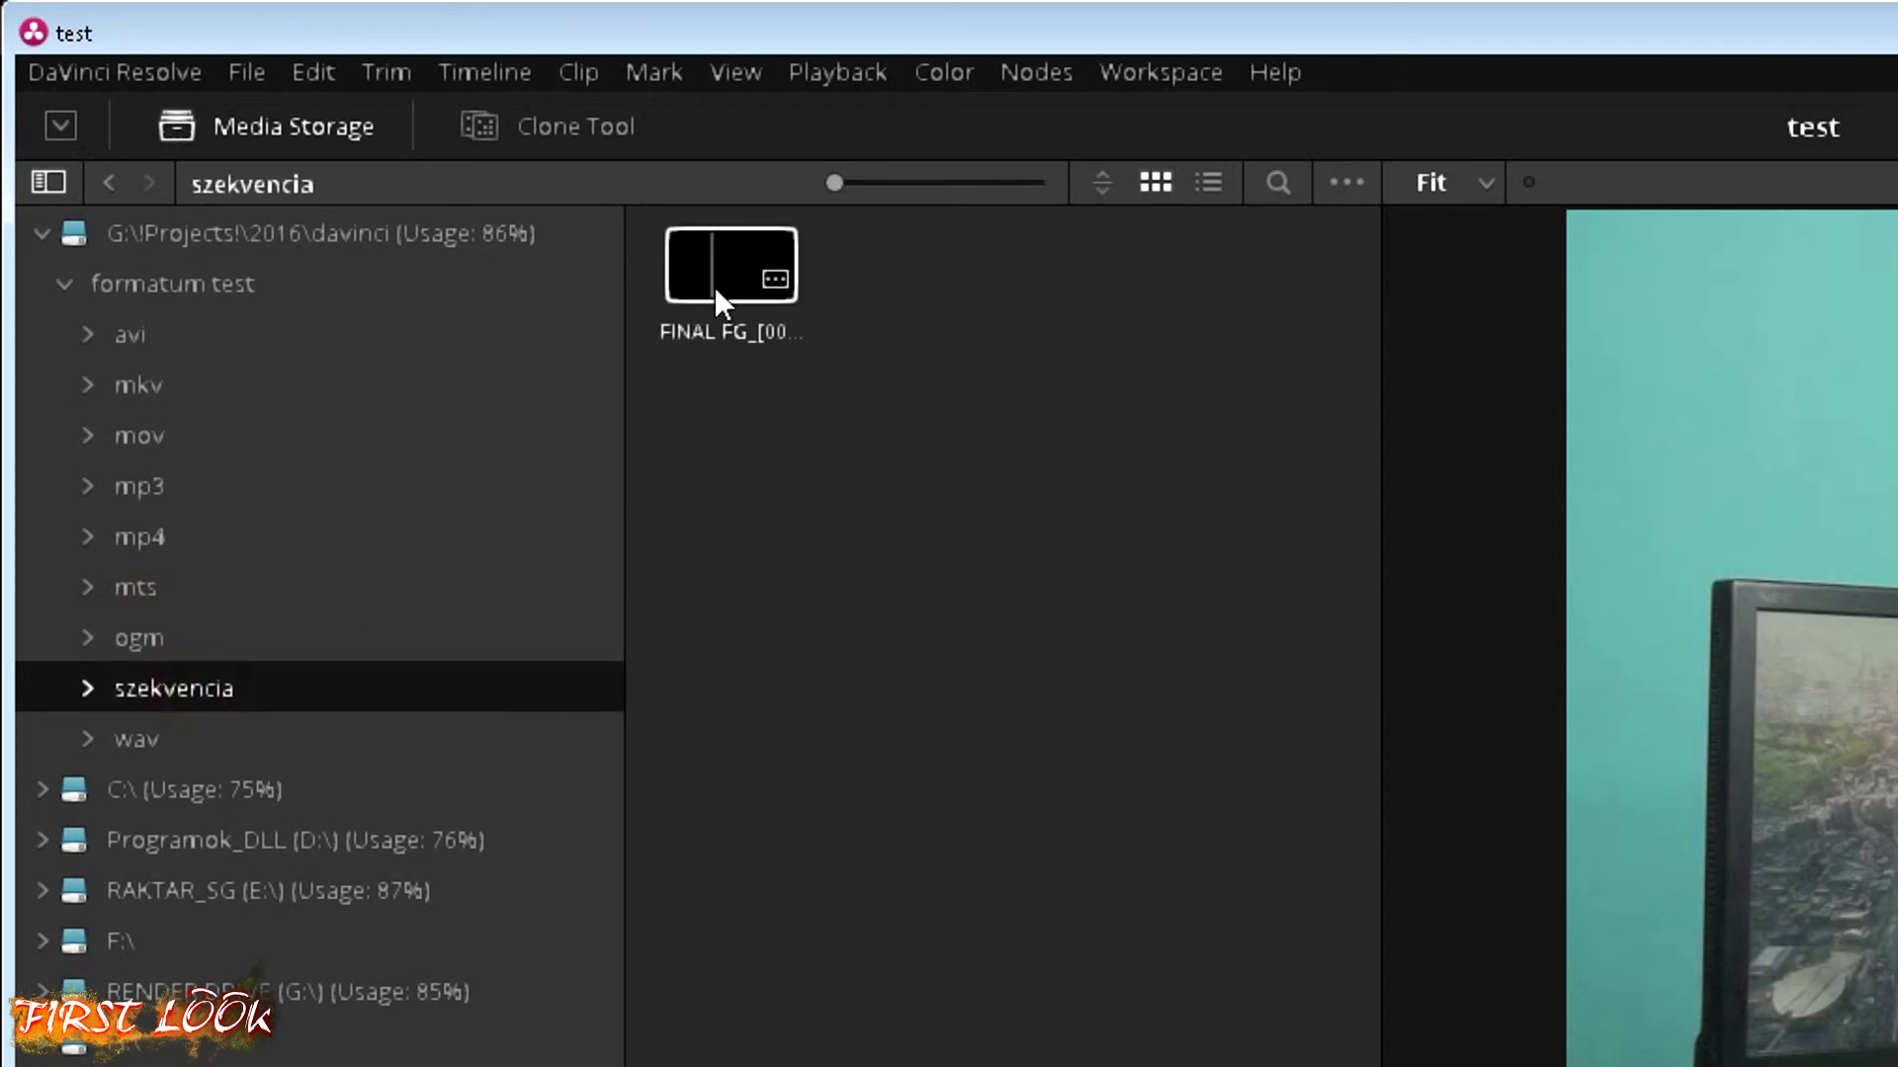
pyautogui.click(714, 287)
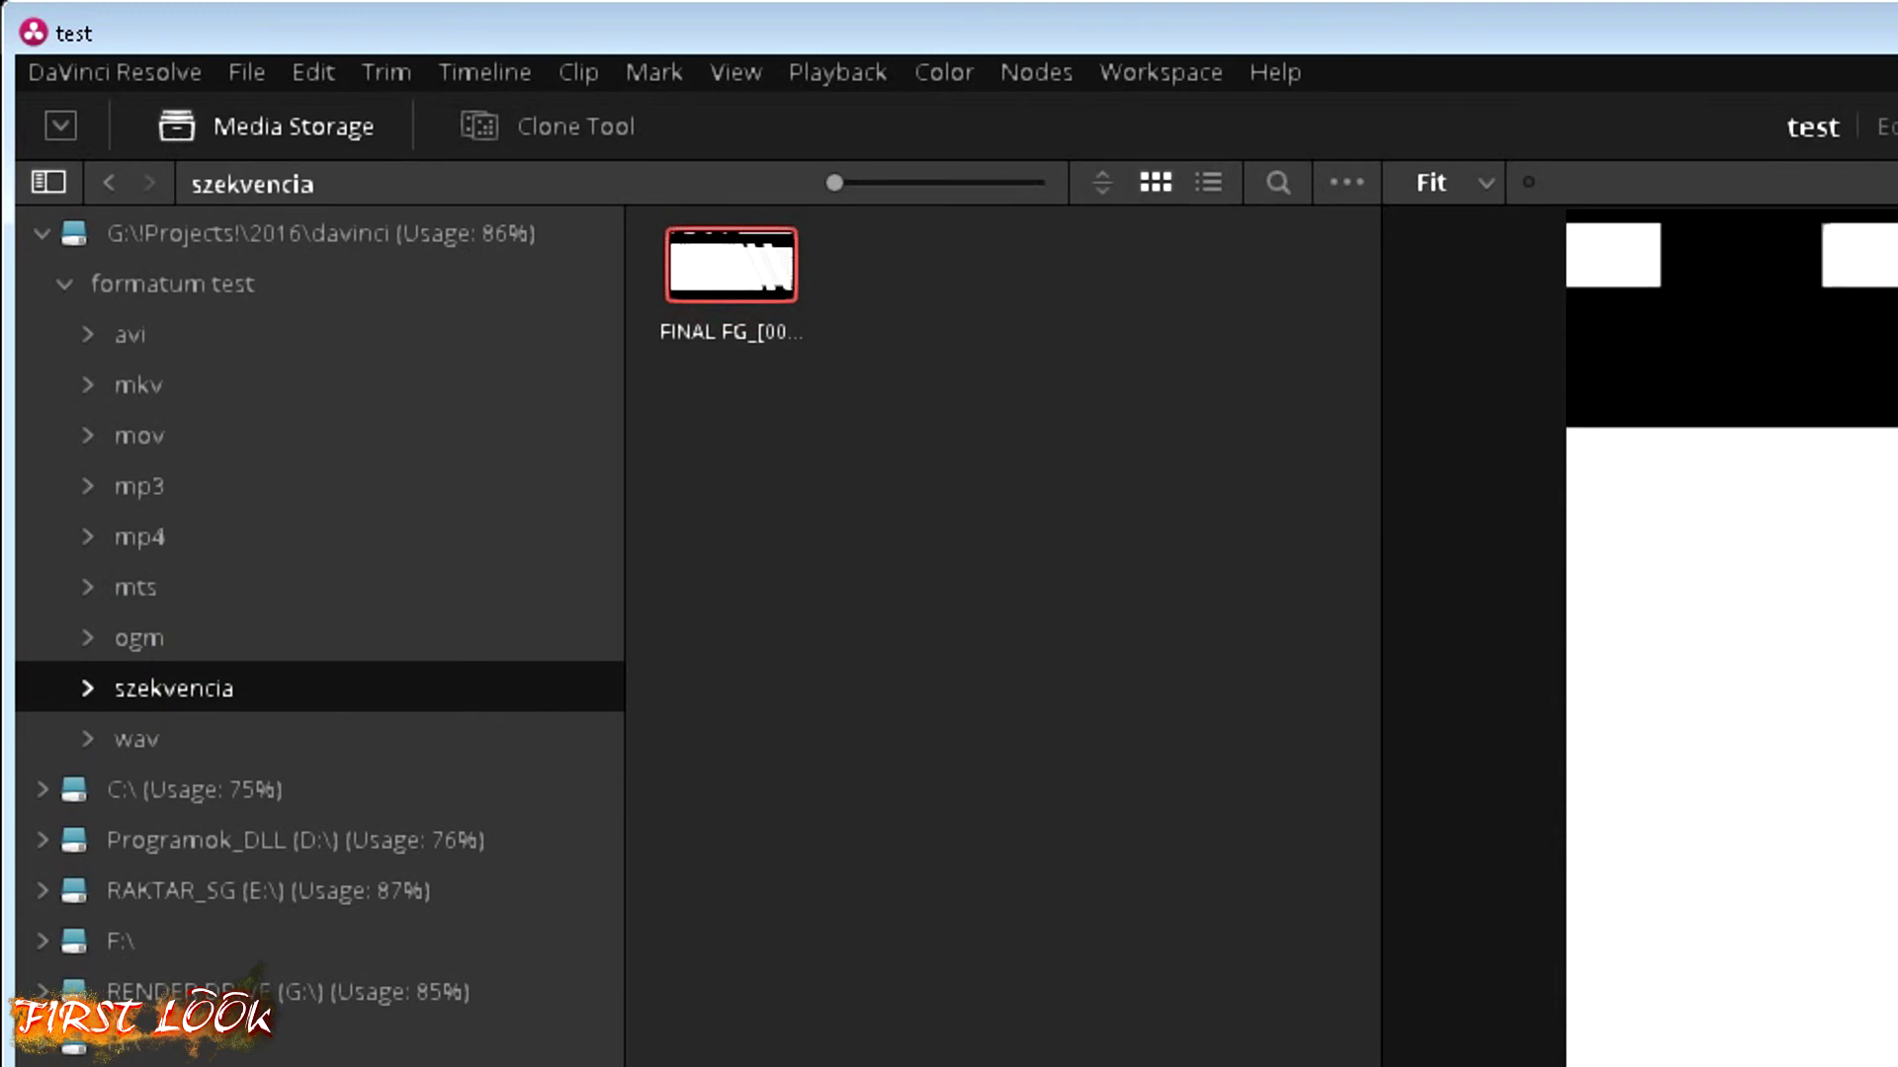
pyautogui.click(148, 741)
pyautogui.click(733, 281)
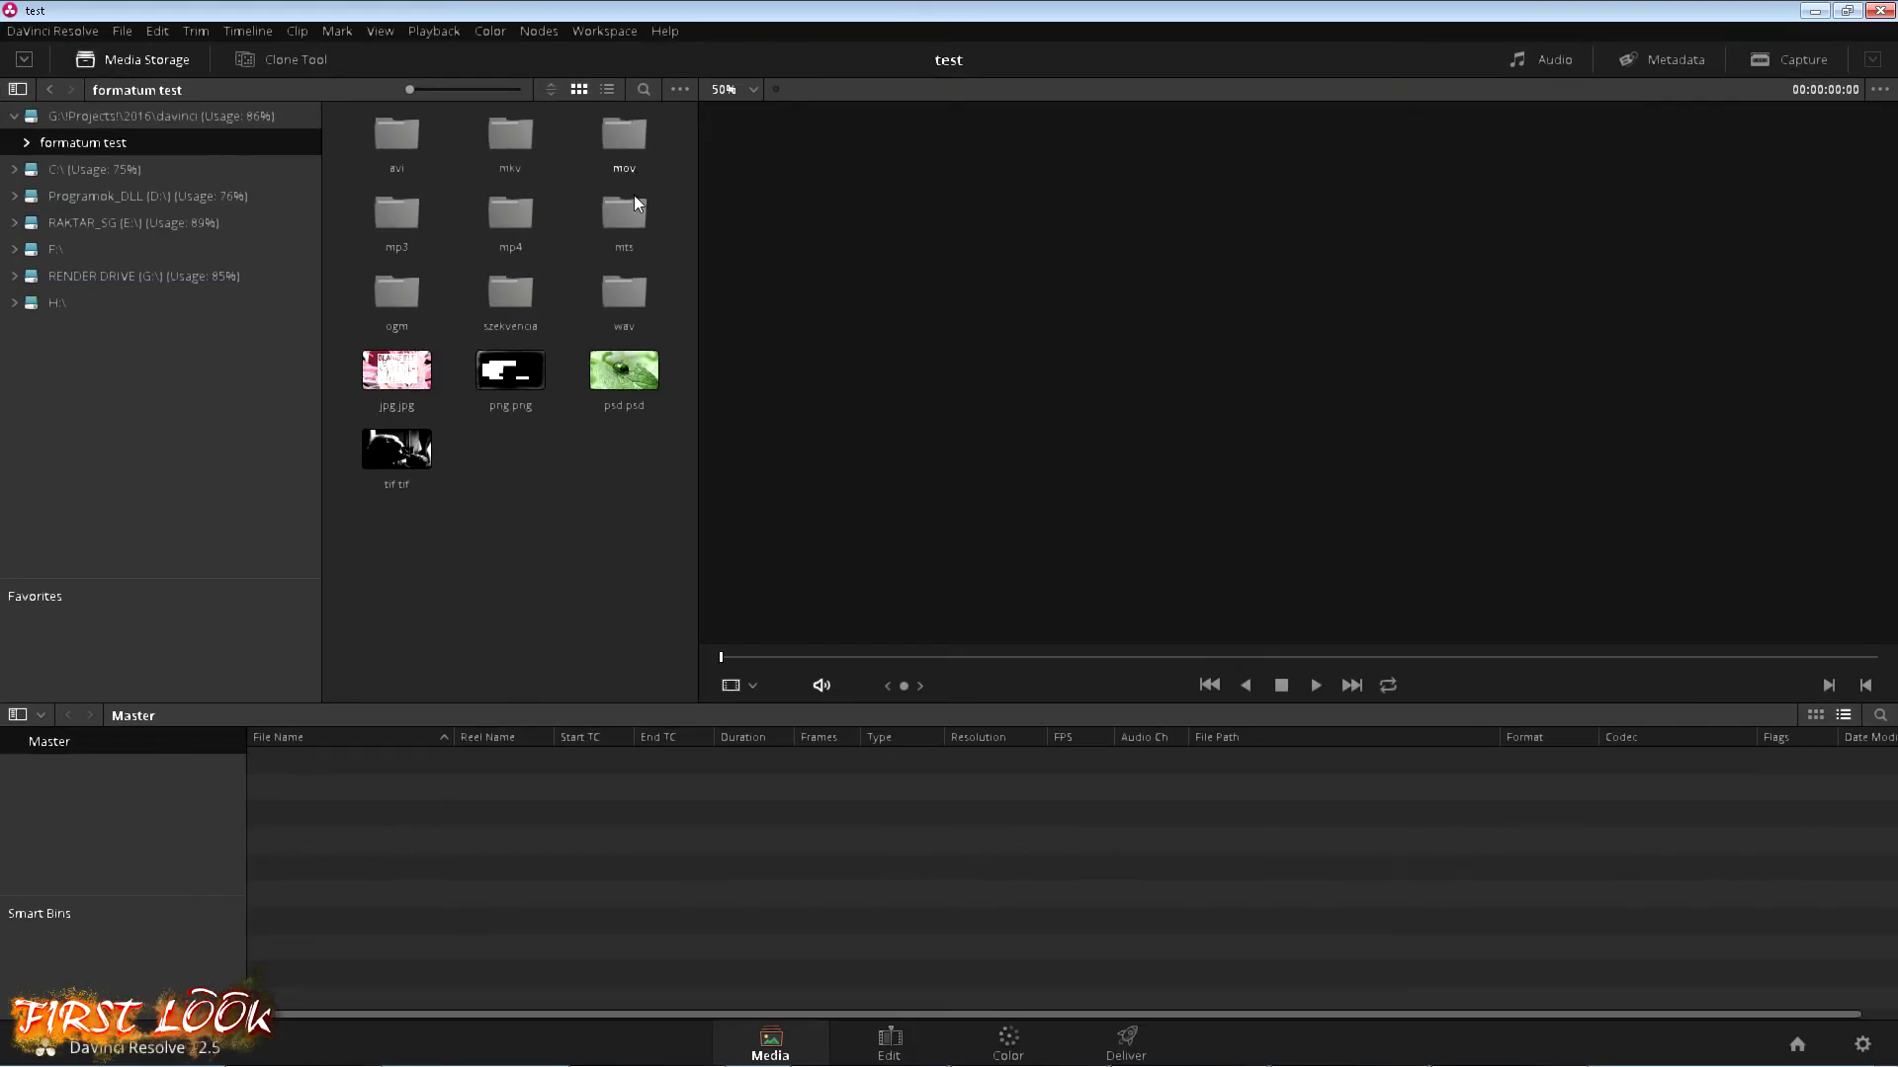
# Preview the jpg.jpg, png.png and psd.psd beetle images, zooming into the viewer.
pyautogui.click(423, 371)
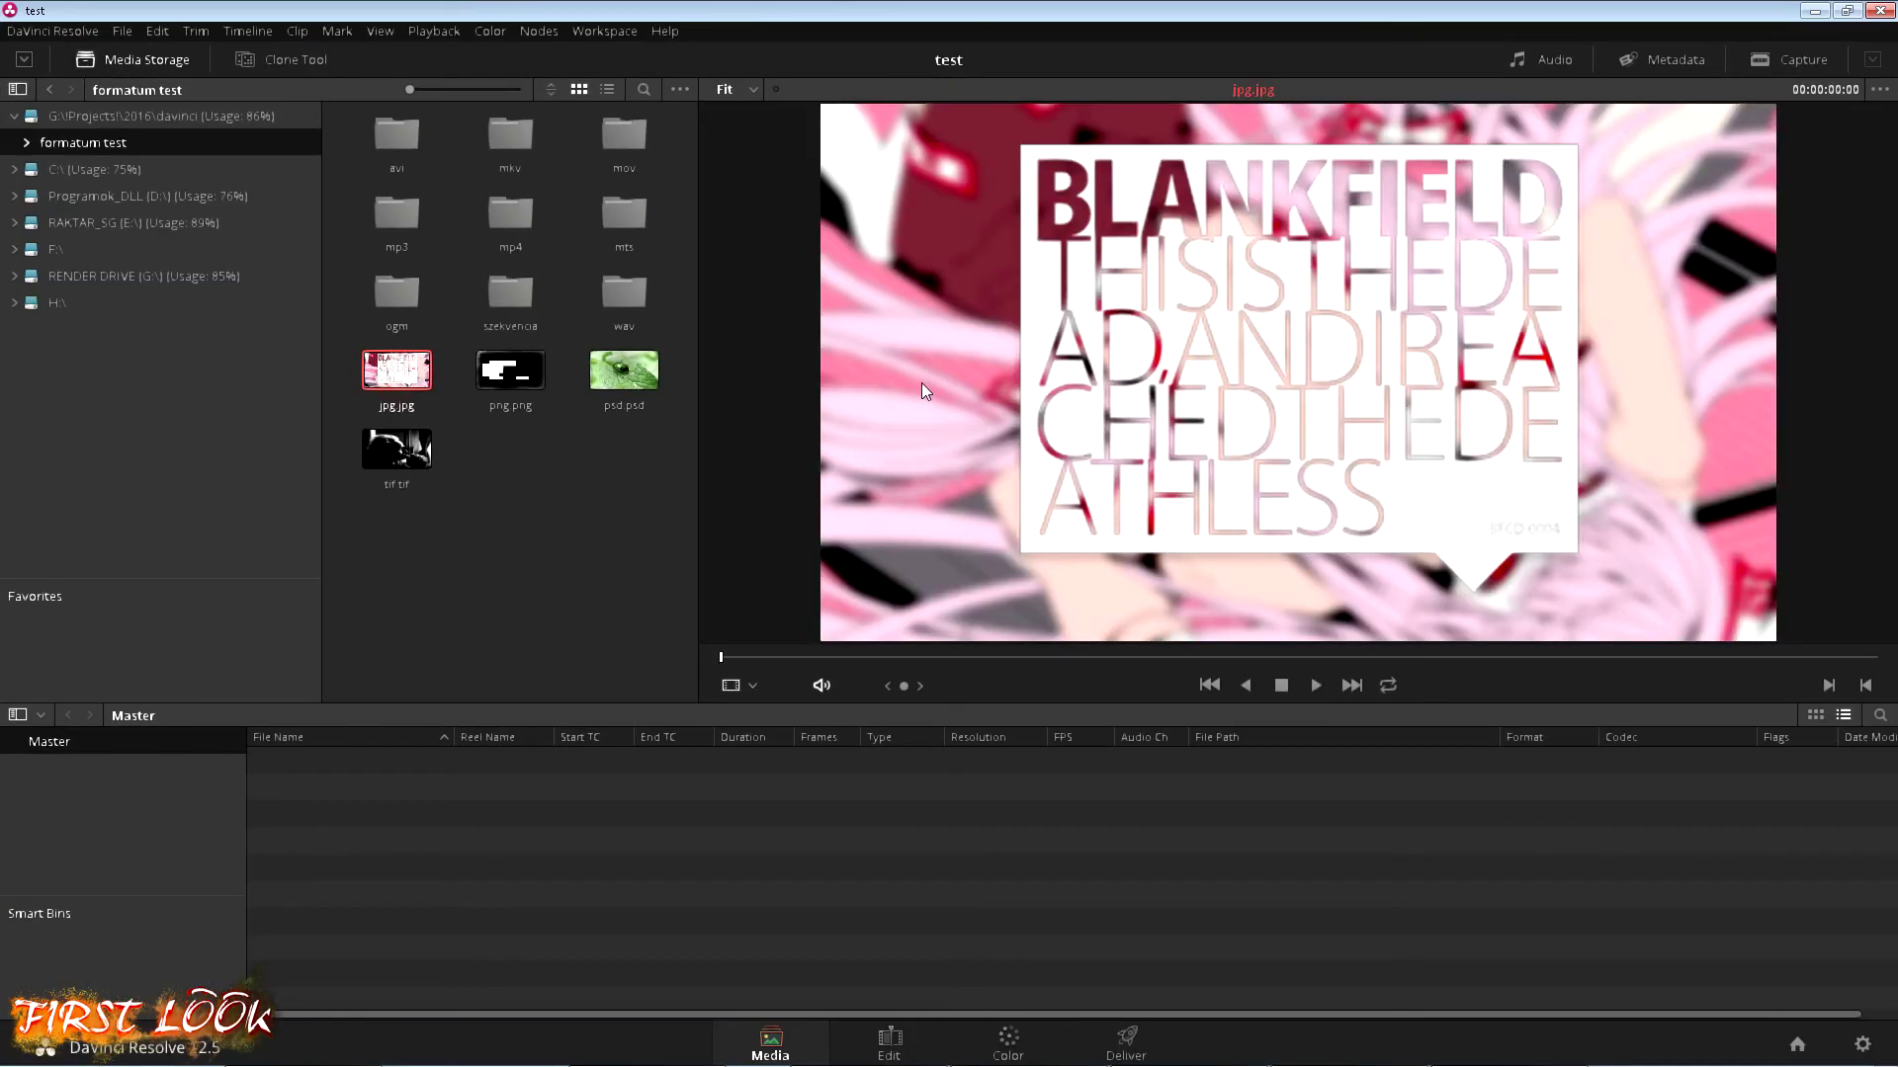
pyautogui.click(534, 387)
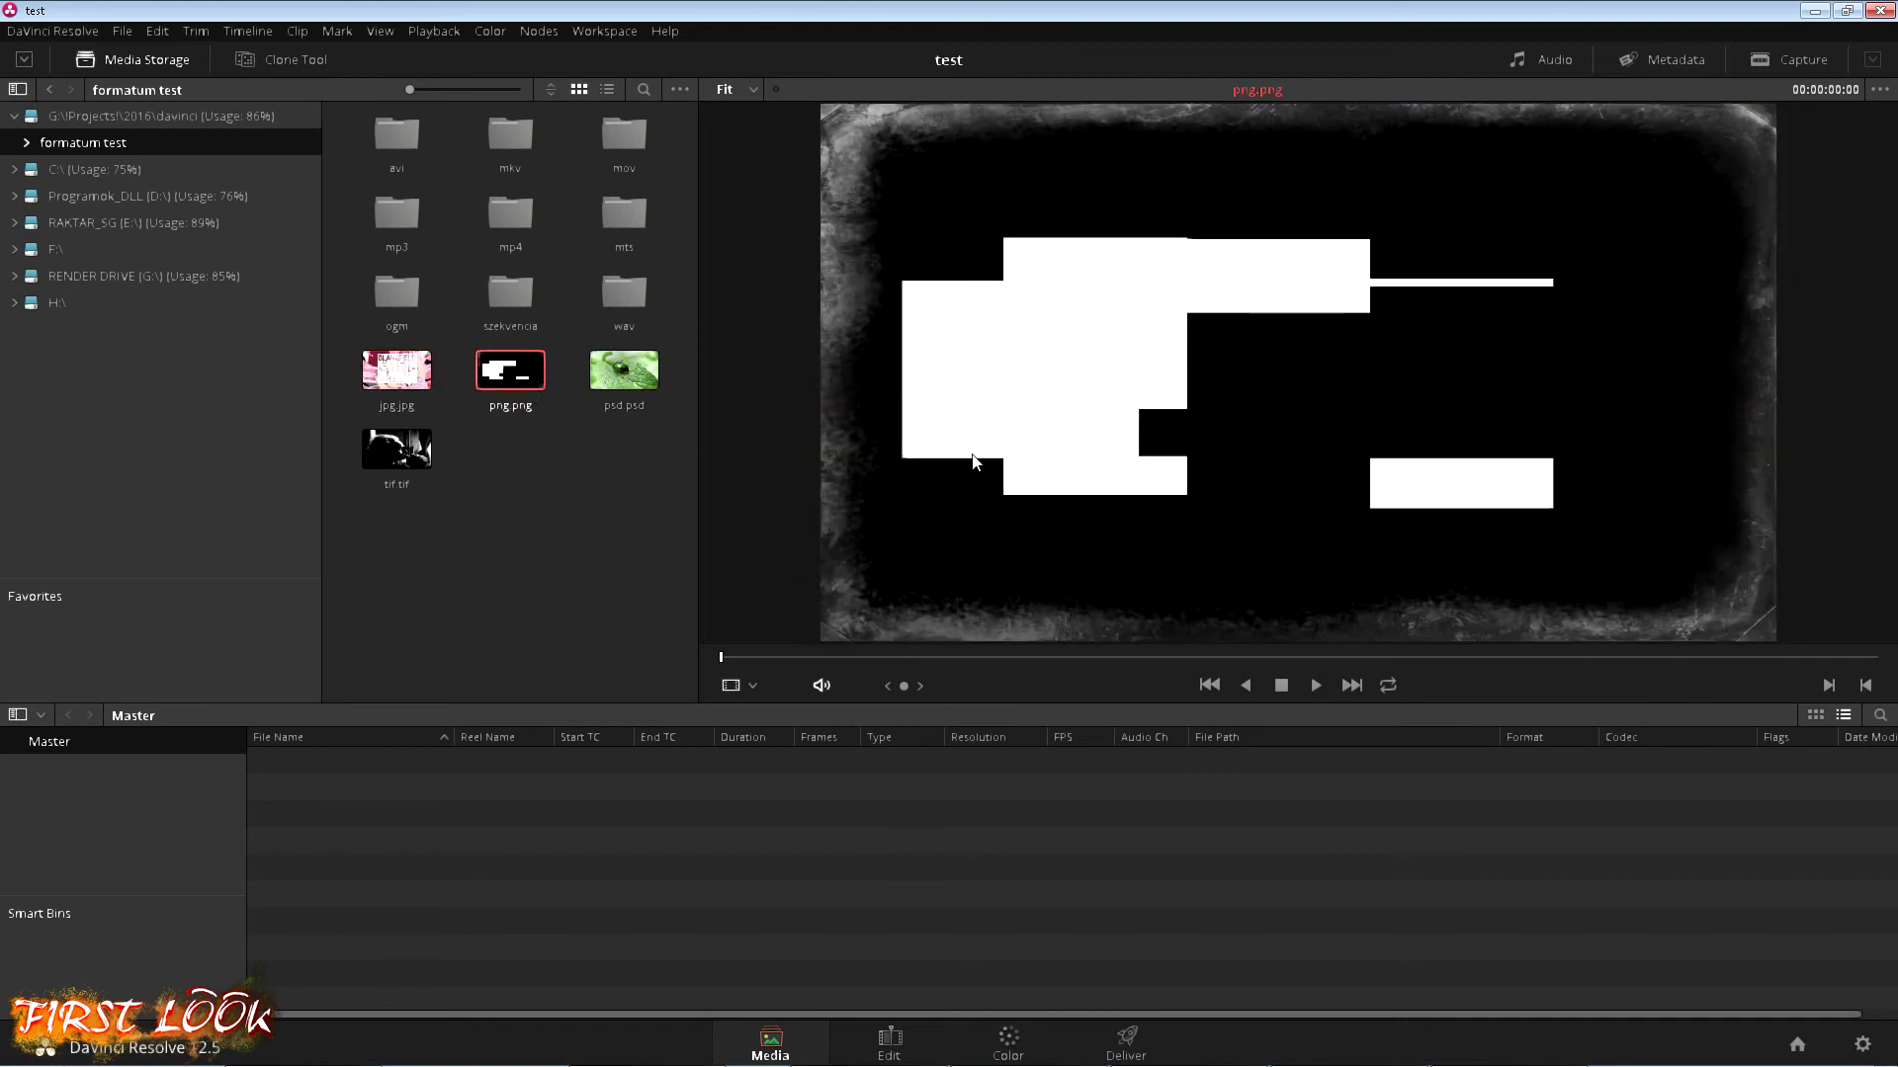
pyautogui.click(618, 372)
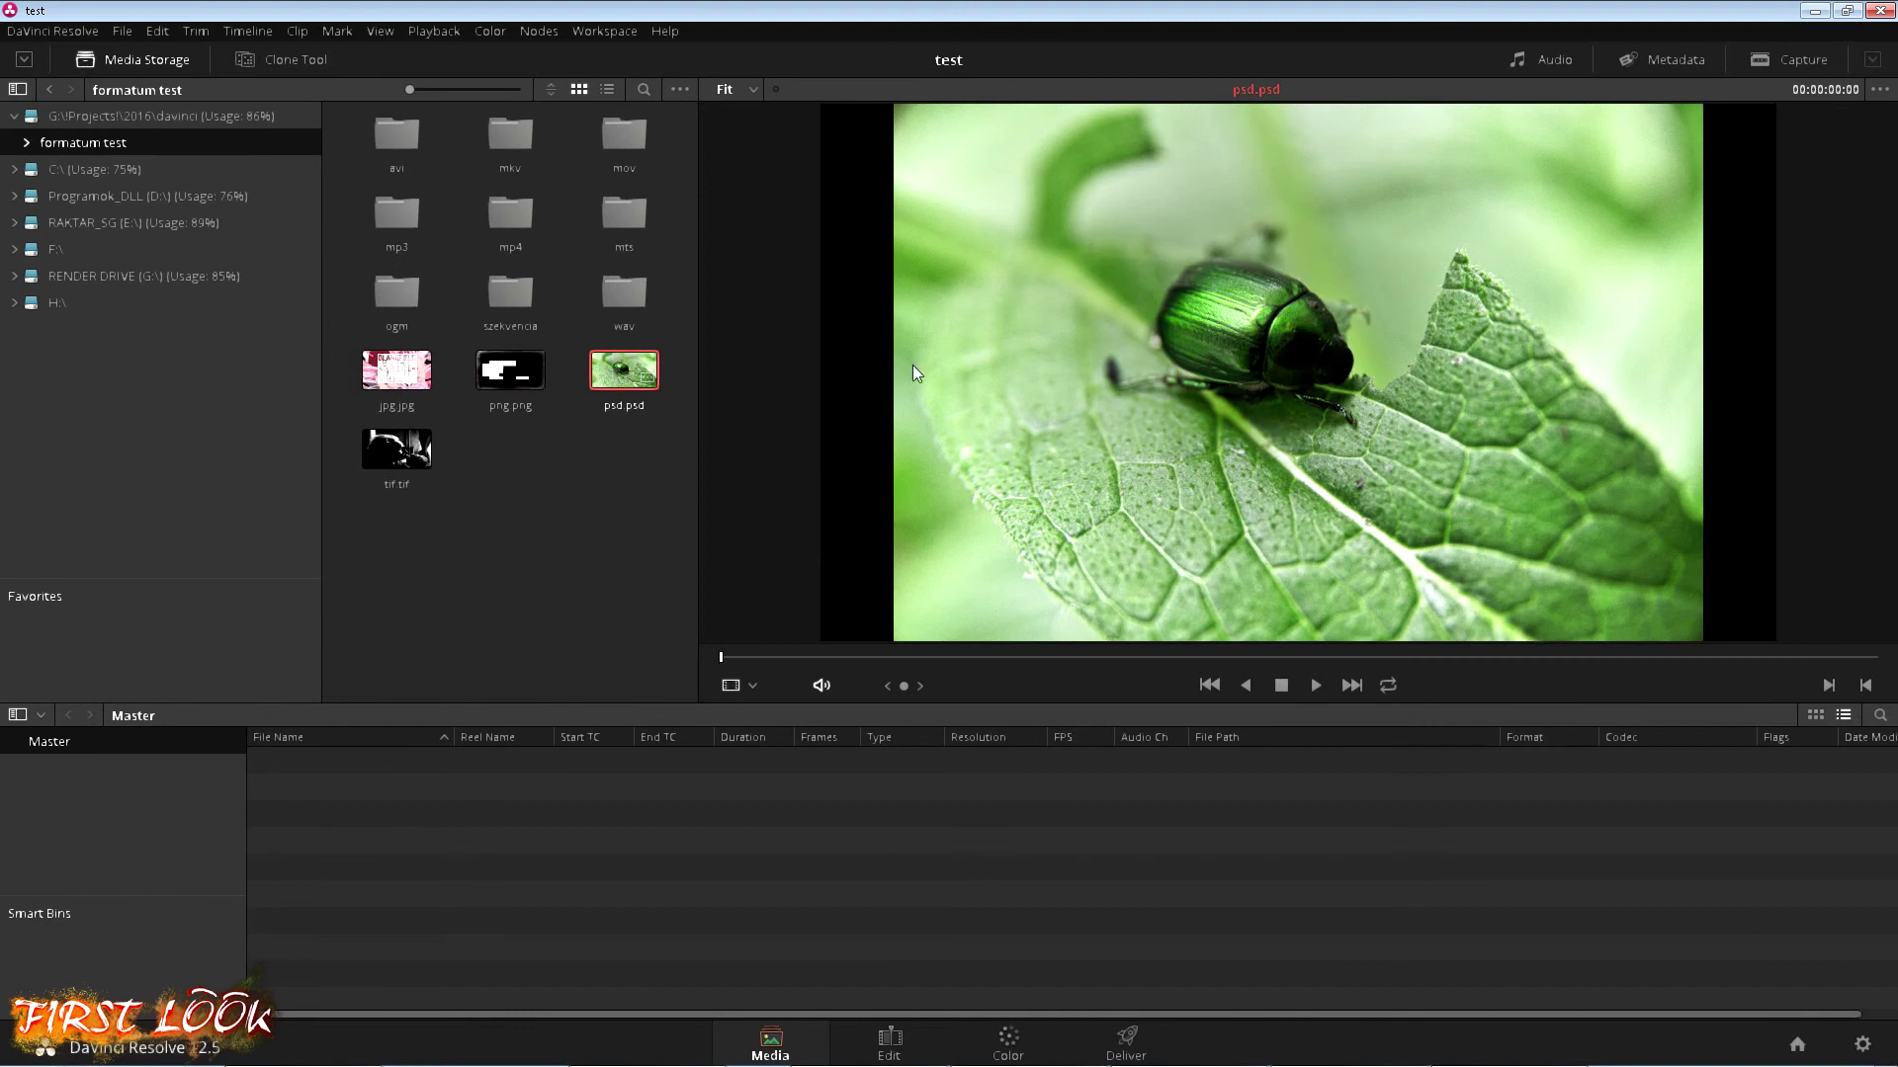
pyautogui.scroll(1, 1176, 389)
pyautogui.scroll(2, 1176, 389)
pyautogui.scroll(2, 1176, 390)
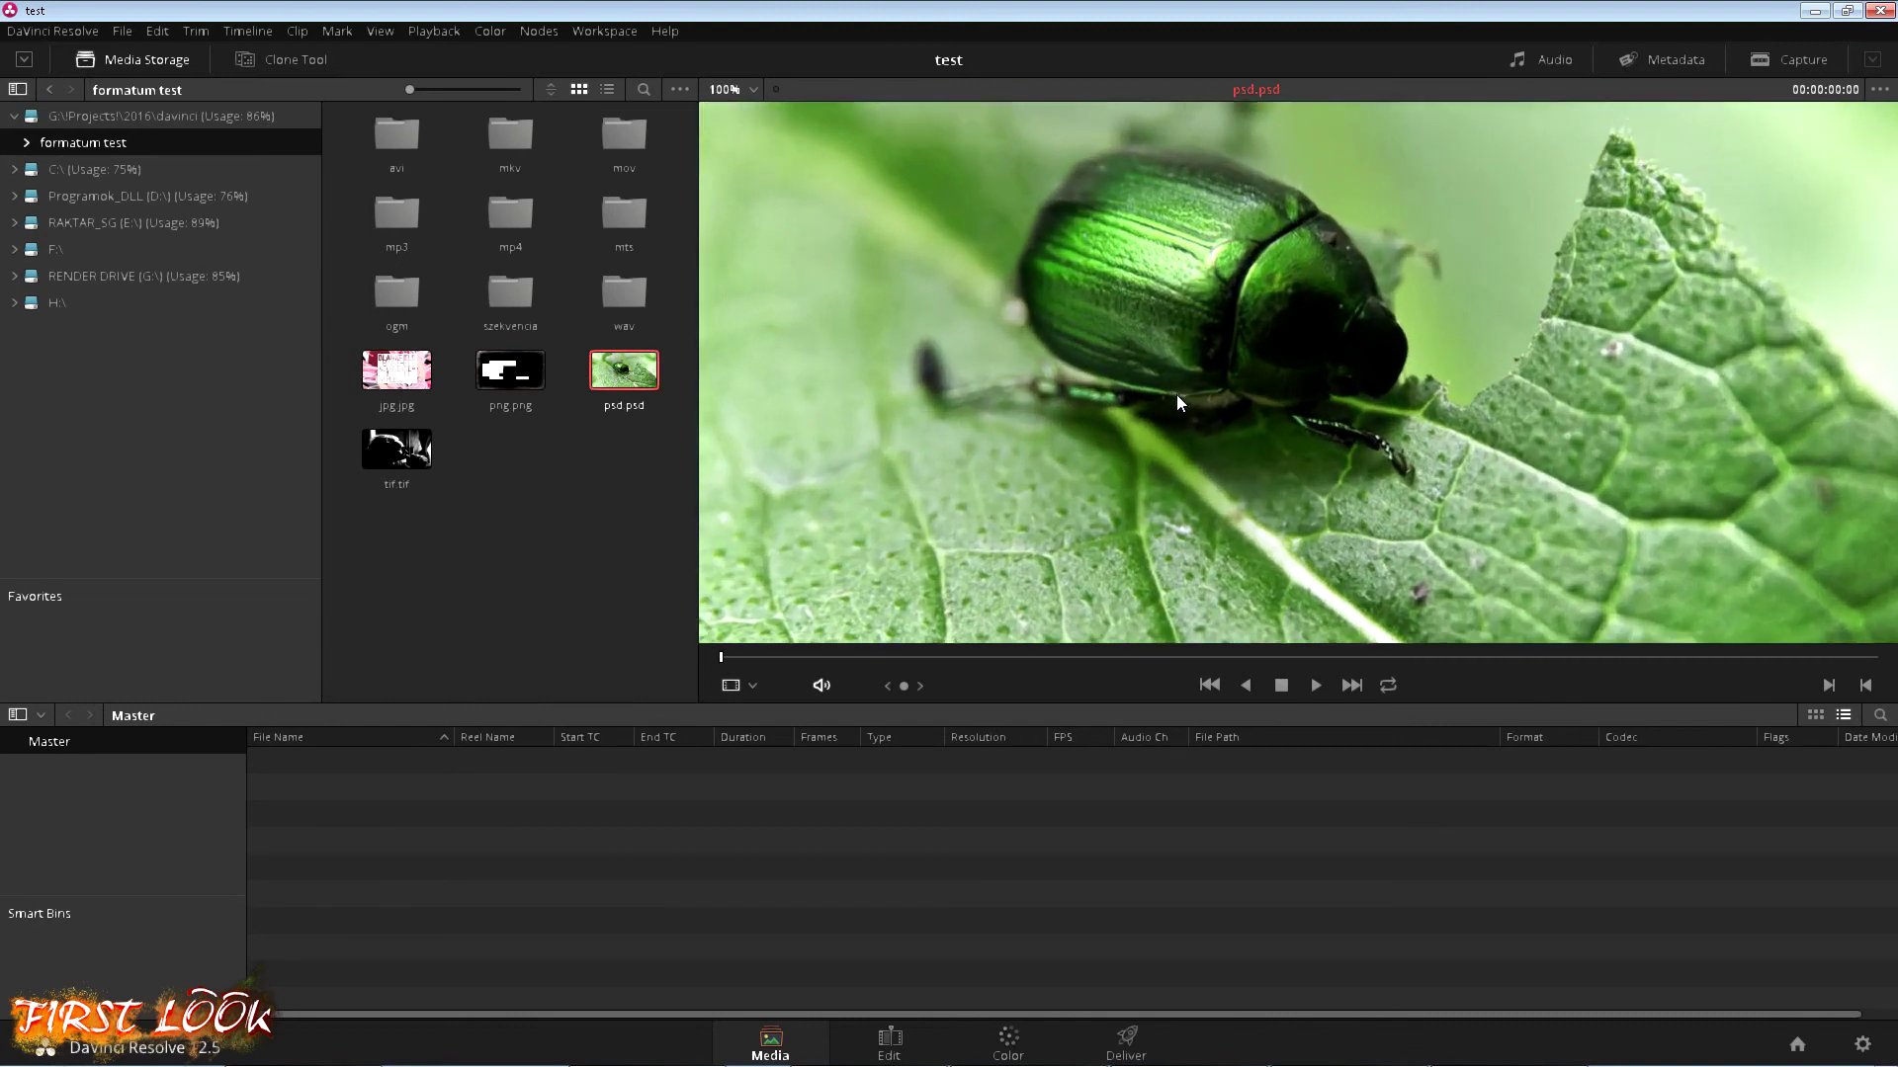
pyautogui.scroll(2, 1176, 395)
pyautogui.scroll(2, 1186, 406)
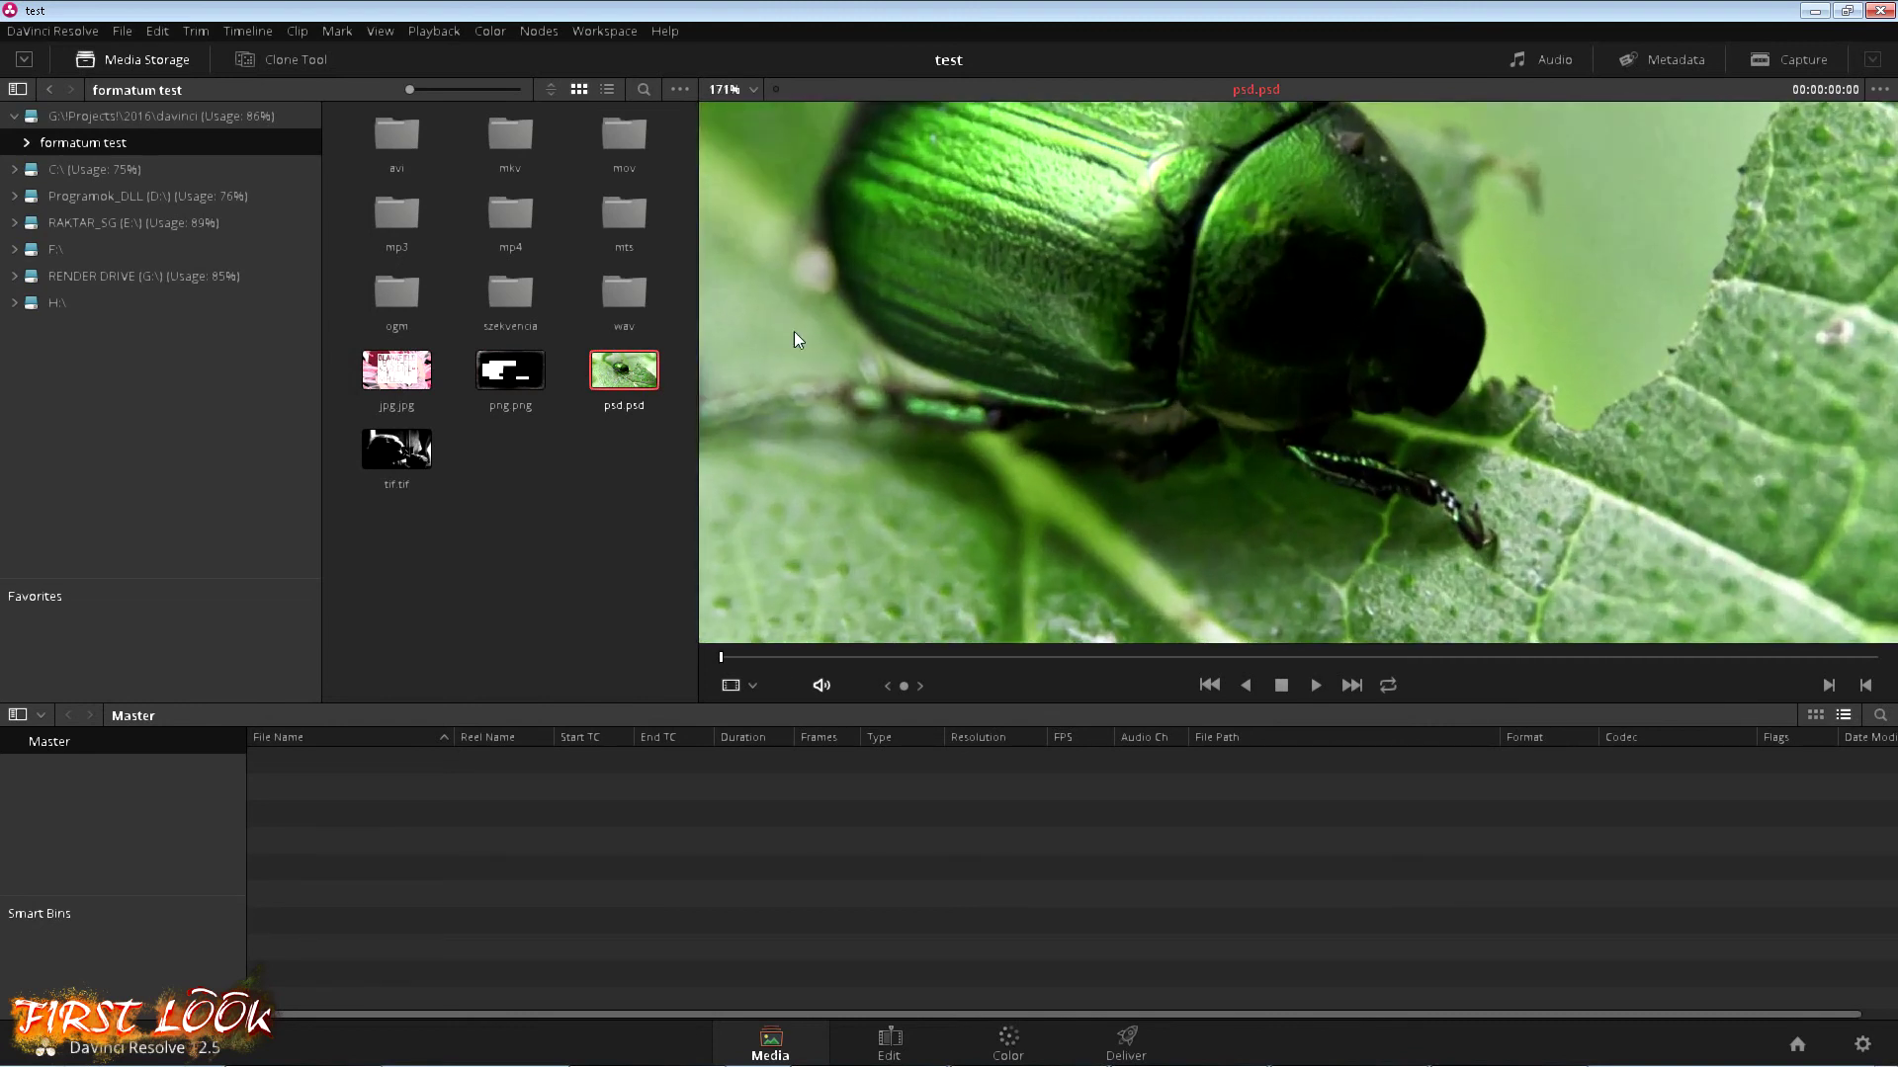
# Show the tif.tif portrait in the viewer at 50% zoom.
pyautogui.press('Right')
pyautogui.click(741, 90)
pyautogui.click(739, 118)
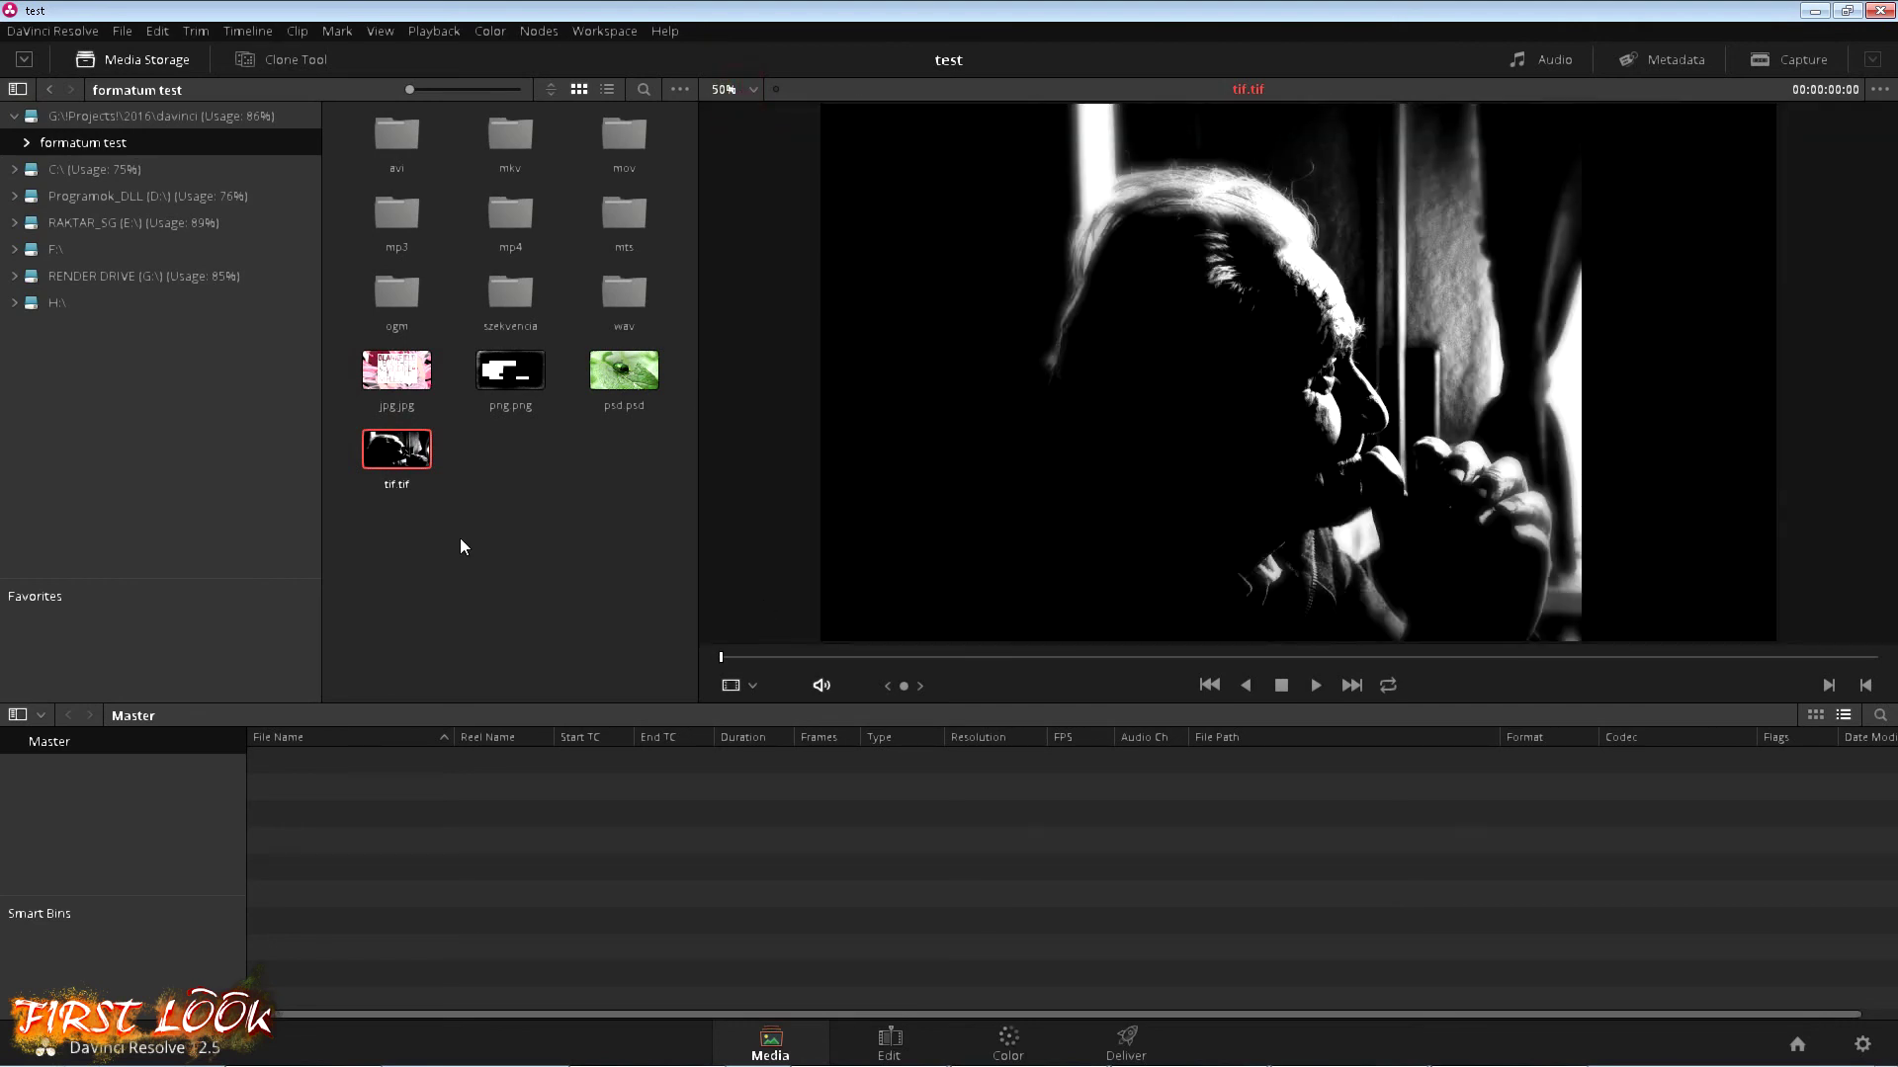
# Deselect tif.tif by clicking empty space in the media browser.
pyautogui.click(501, 478)
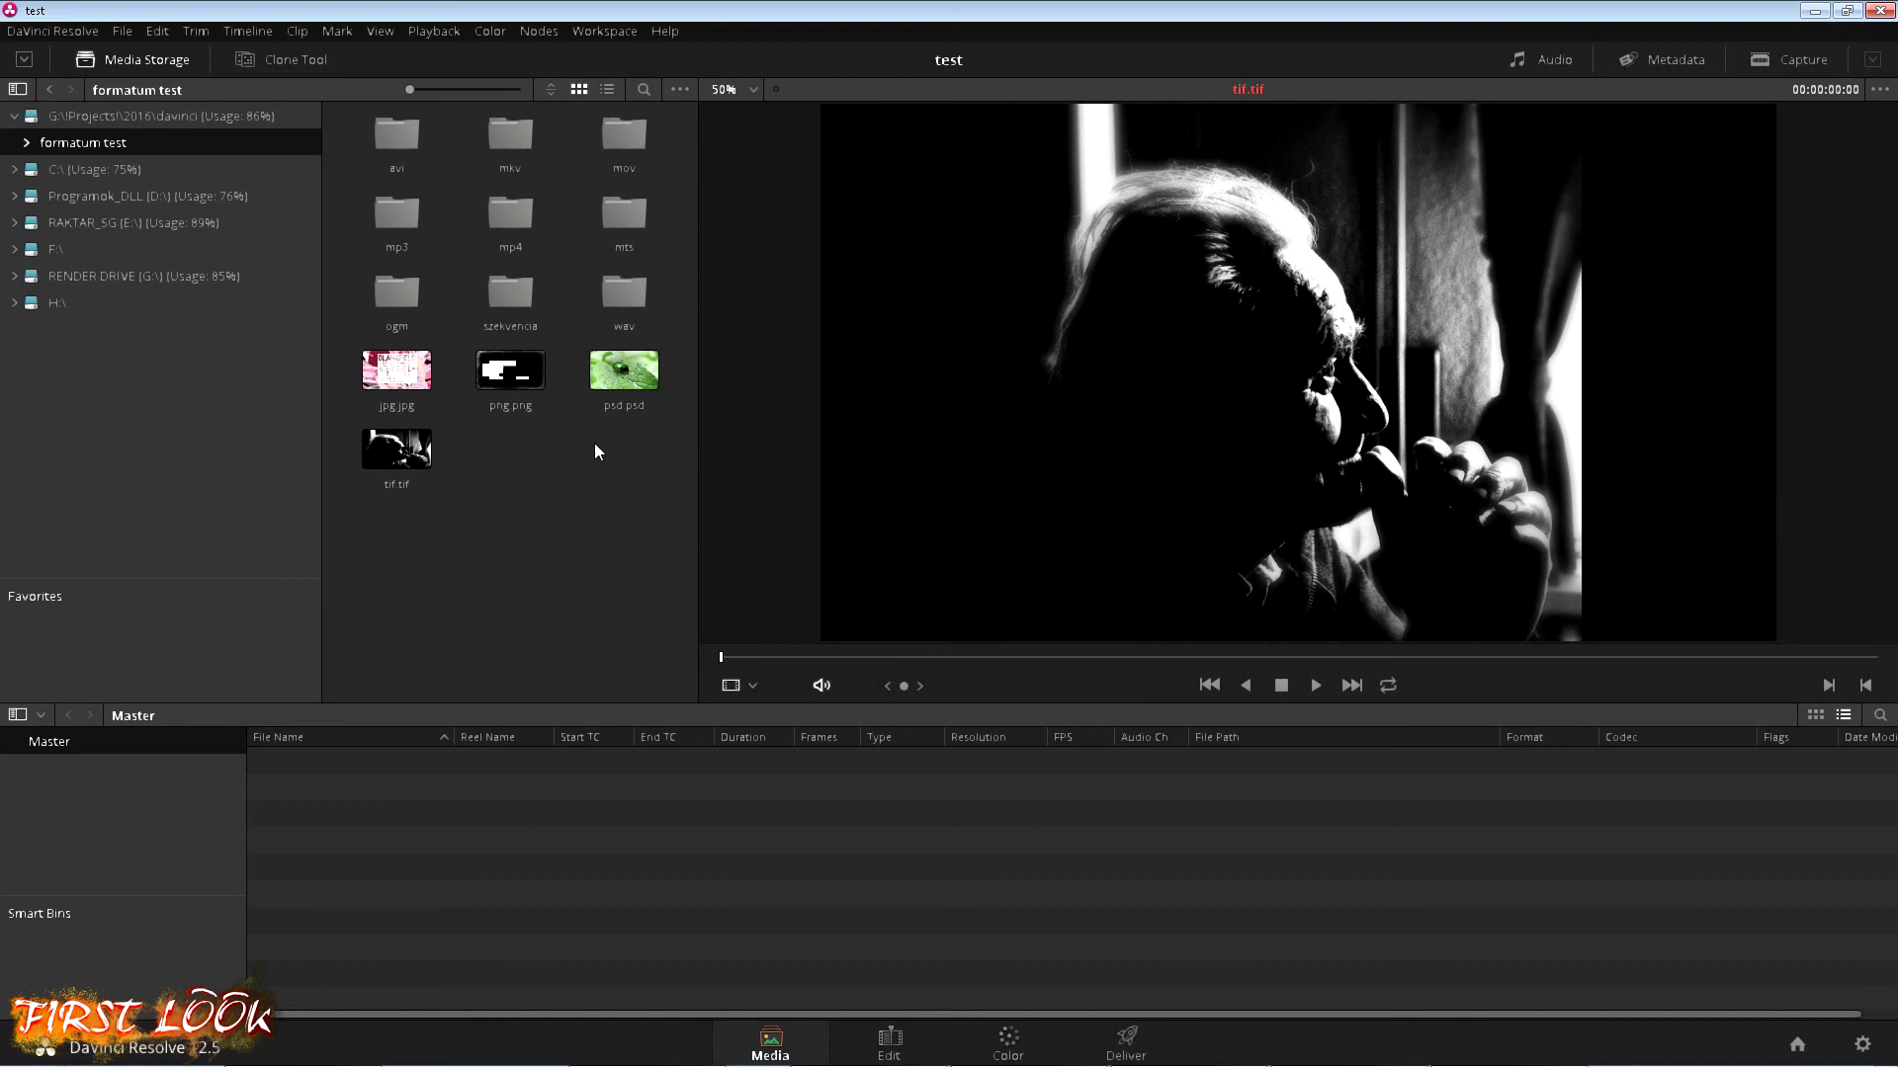